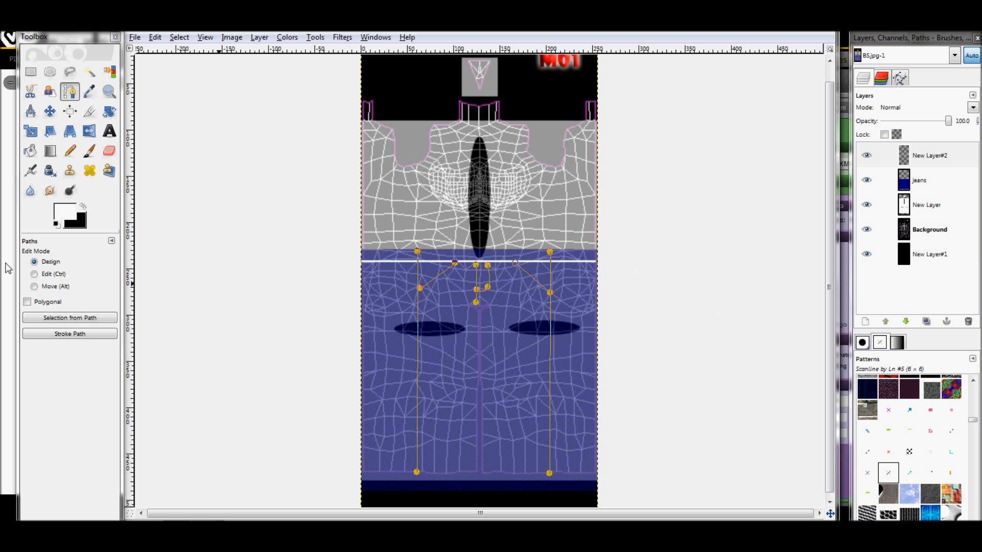
# Stroke the drawn side seam, pocket and fly paths with a 2.0 px solid white line
pyautogui.click(72, 336)
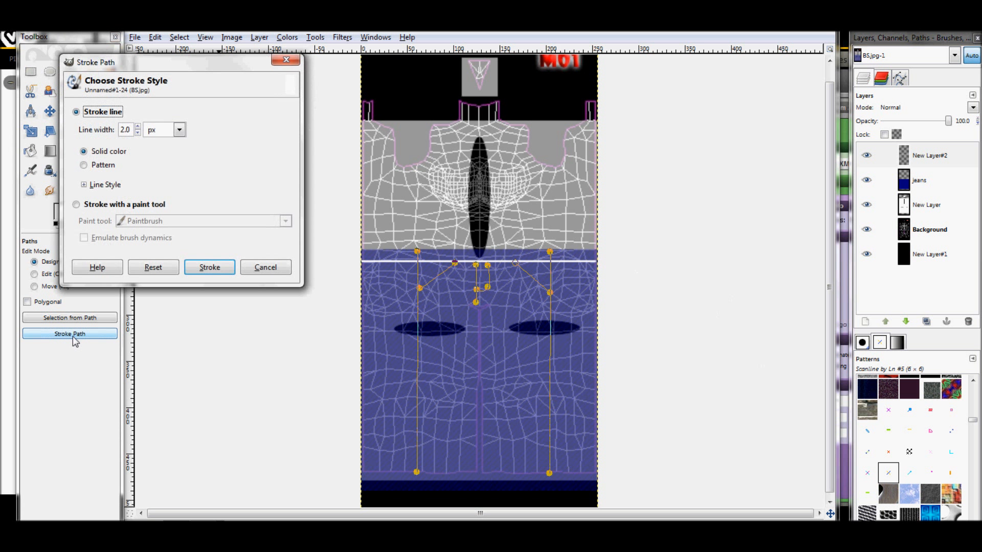
pyautogui.click(207, 268)
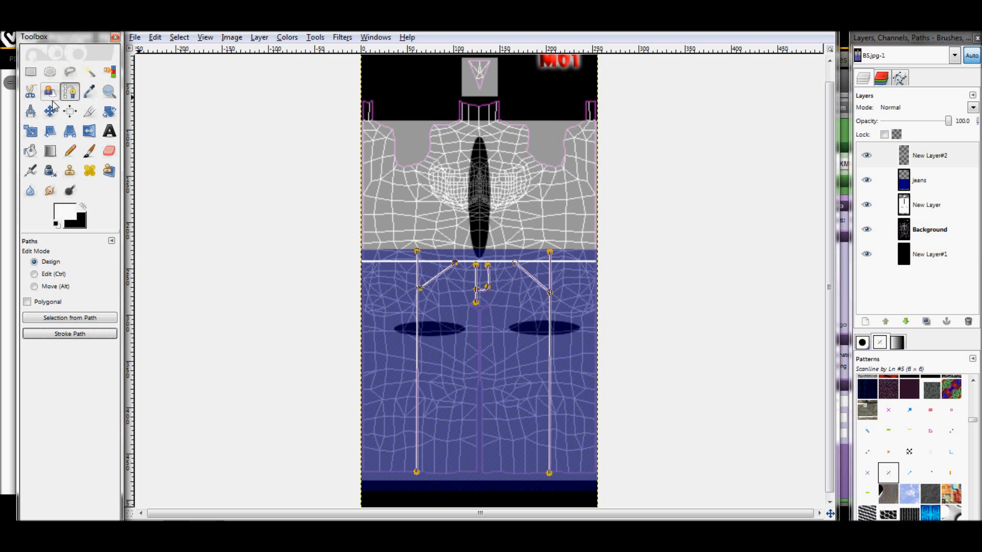
pyautogui.click(89, 91)
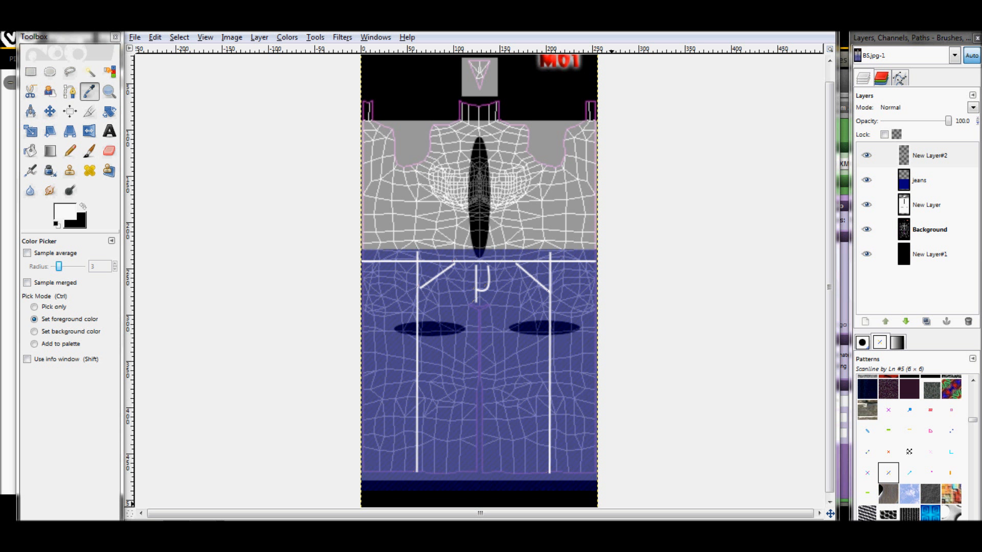
pyautogui.click(609, 534)
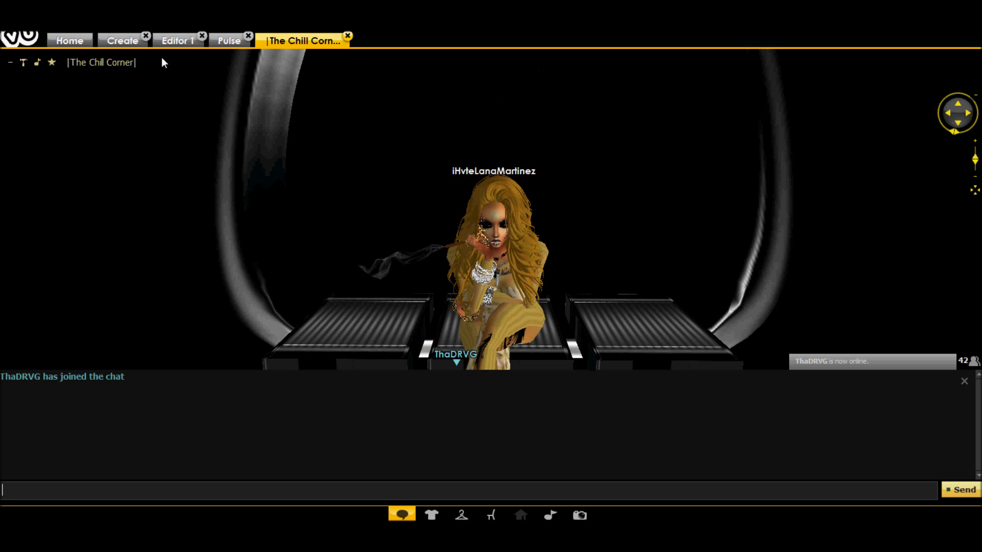
pyautogui.click(170, 43)
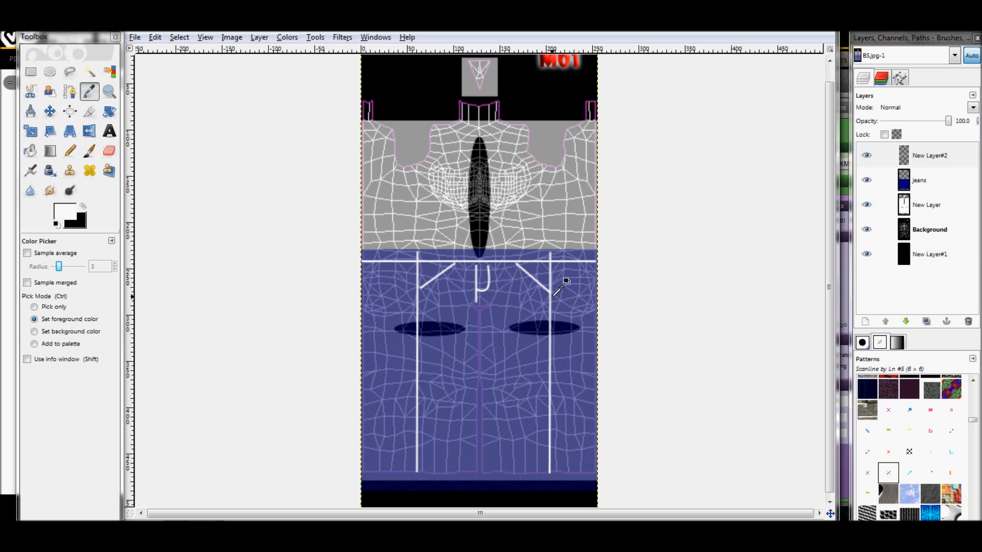
# Create a selection from the alpha of New Layer#2 holding the white seam lines and grow it by 2 pixels
pyautogui.click(925, 155)
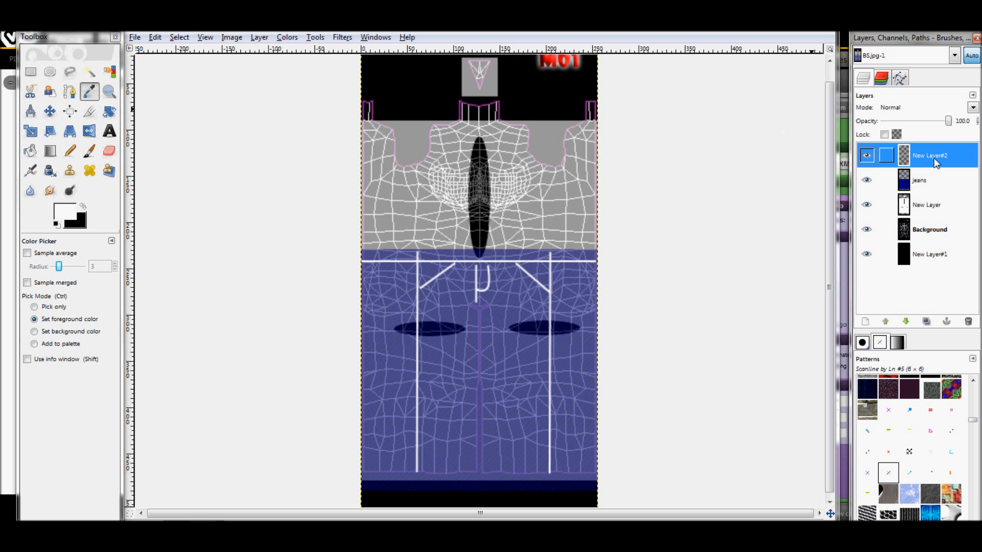
pyautogui.rightClick(936, 163)
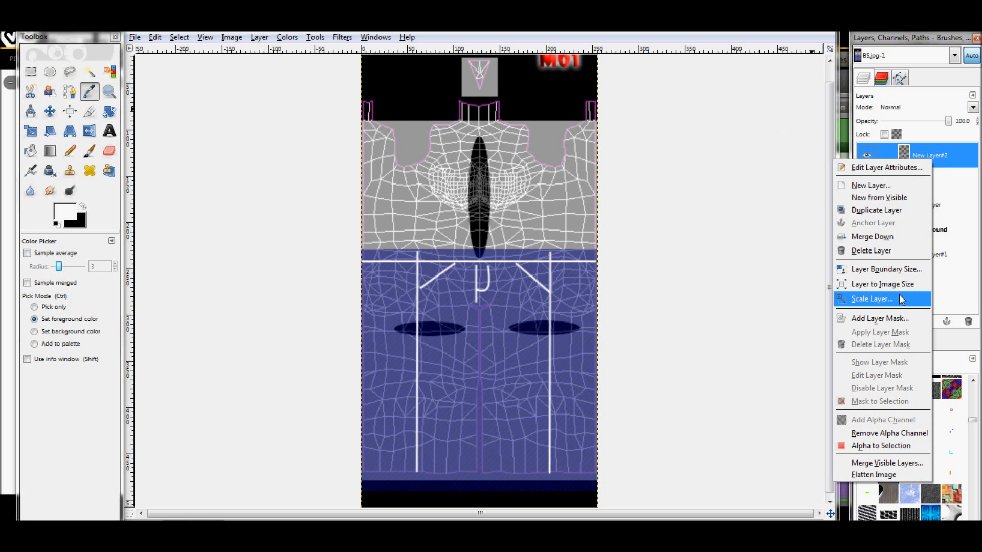
pyautogui.click(885, 446)
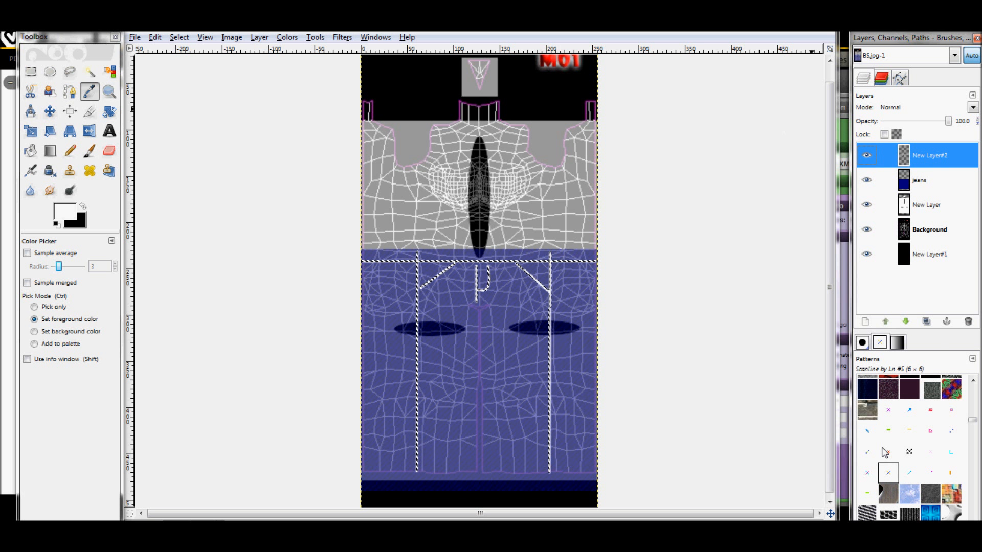
pyautogui.click(181, 39)
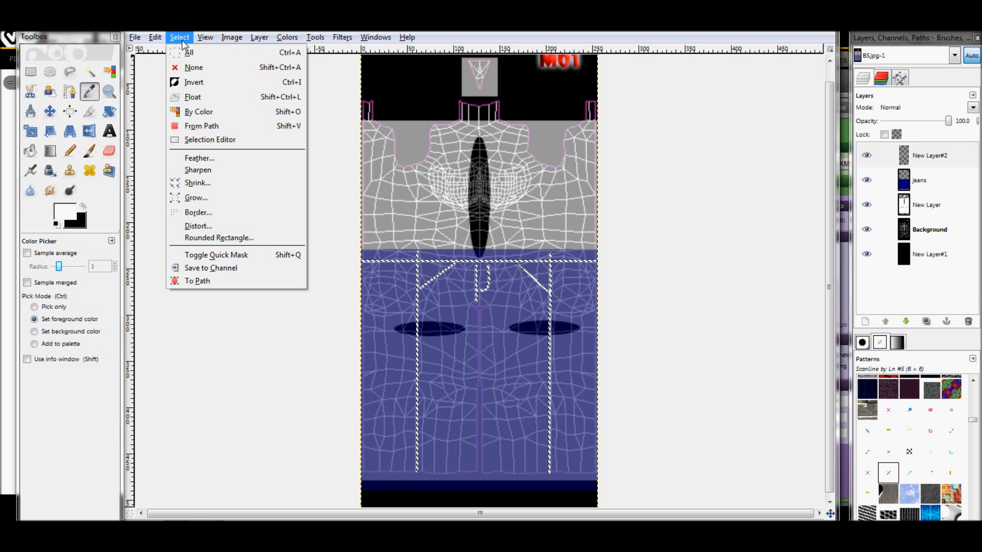
pyautogui.click(202, 198)
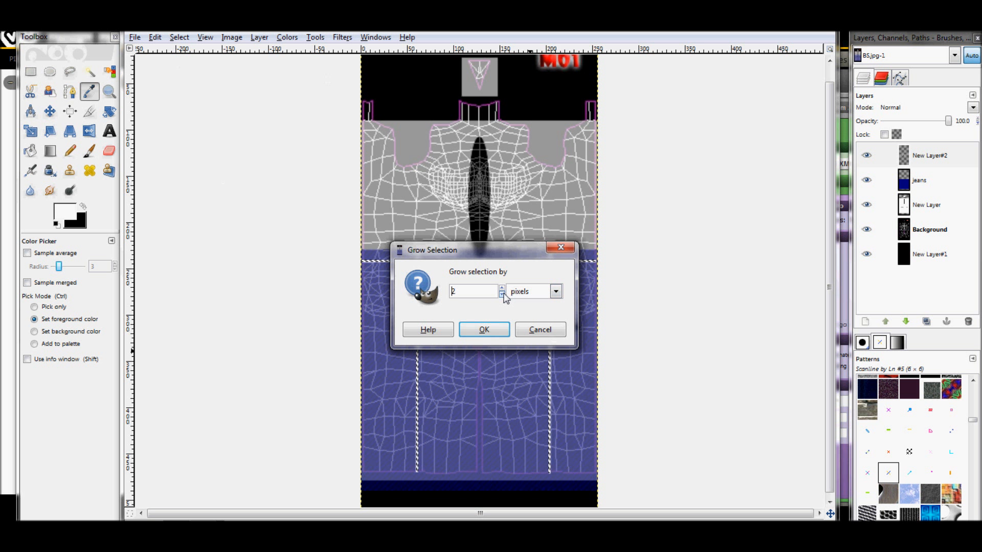
pyautogui.click(484, 328)
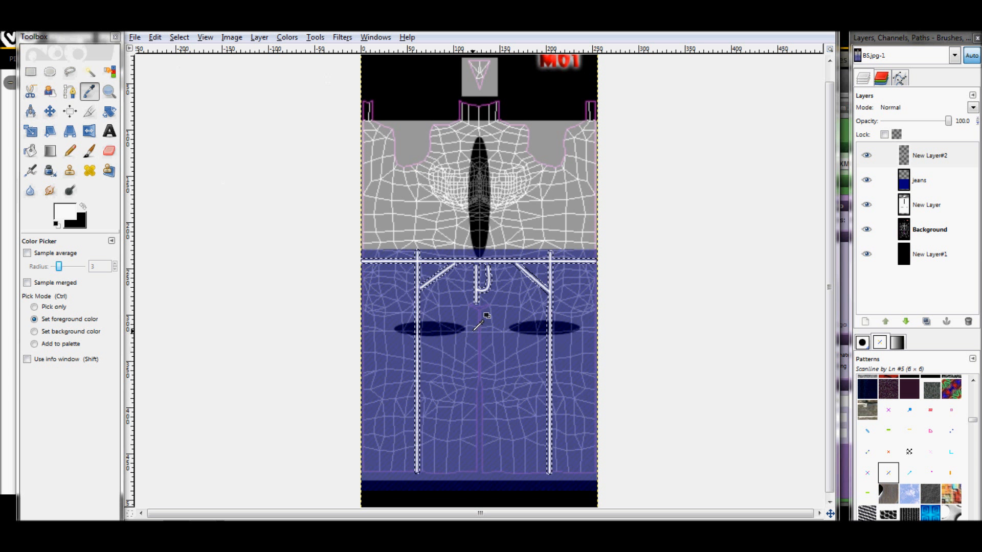
# Add a transparent 256 × 512 px layer and ready Bucket Fill with black as the foreground color
pyautogui.click(864, 322)
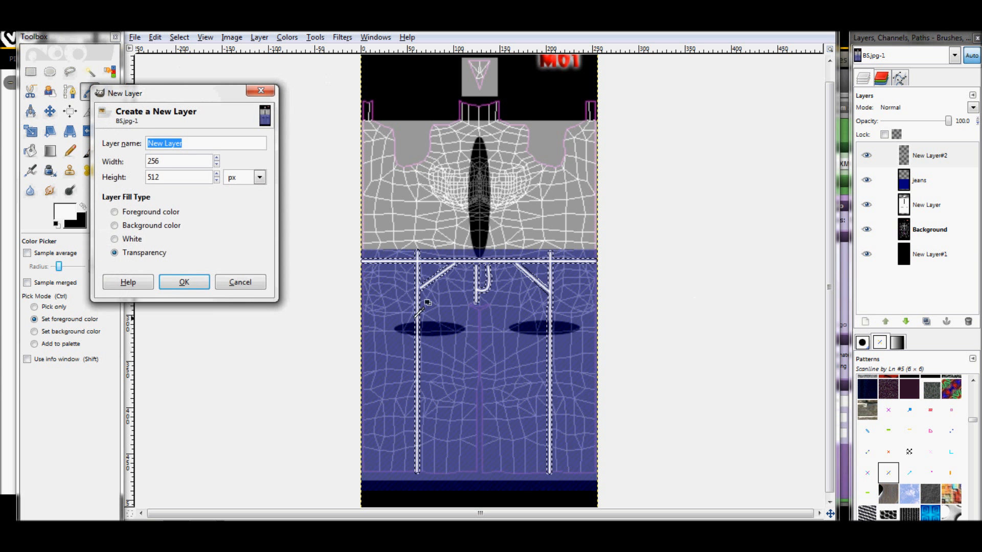
pyautogui.click(189, 279)
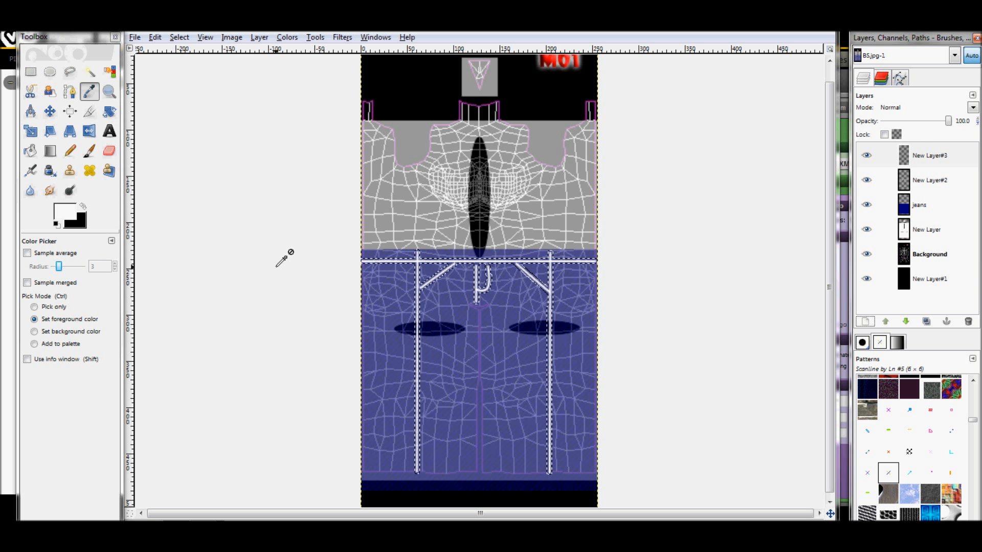
pyautogui.click(82, 206)
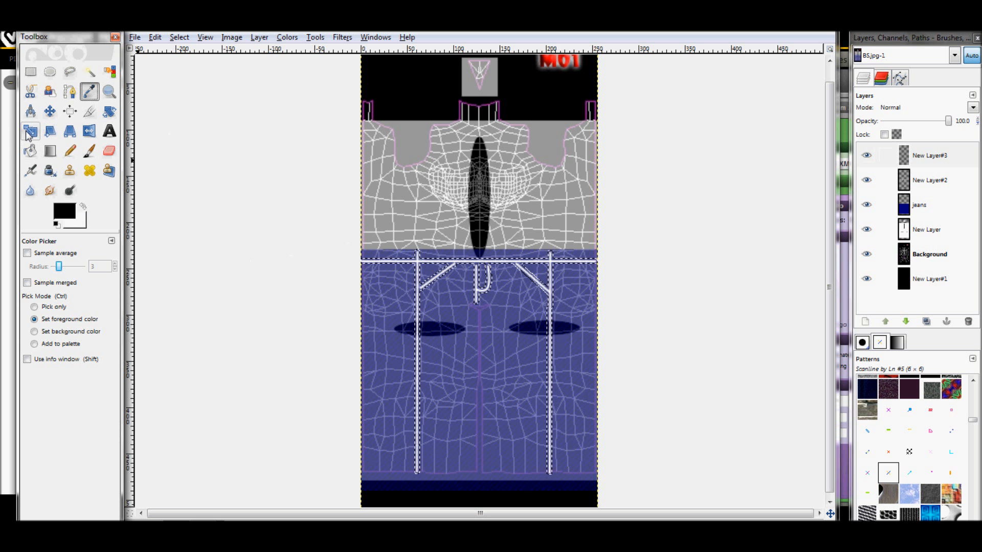
pyautogui.click(30, 150)
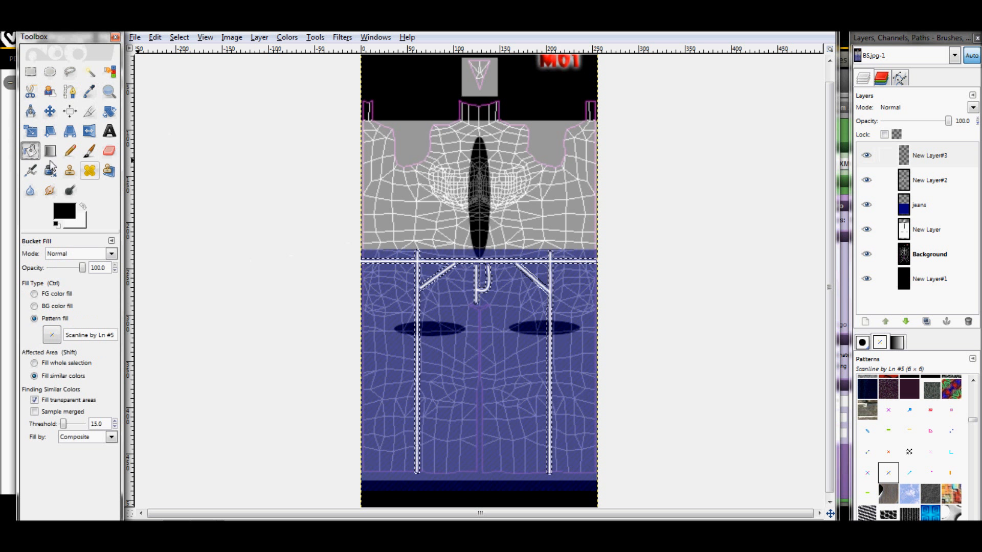
pyautogui.click(547, 288)
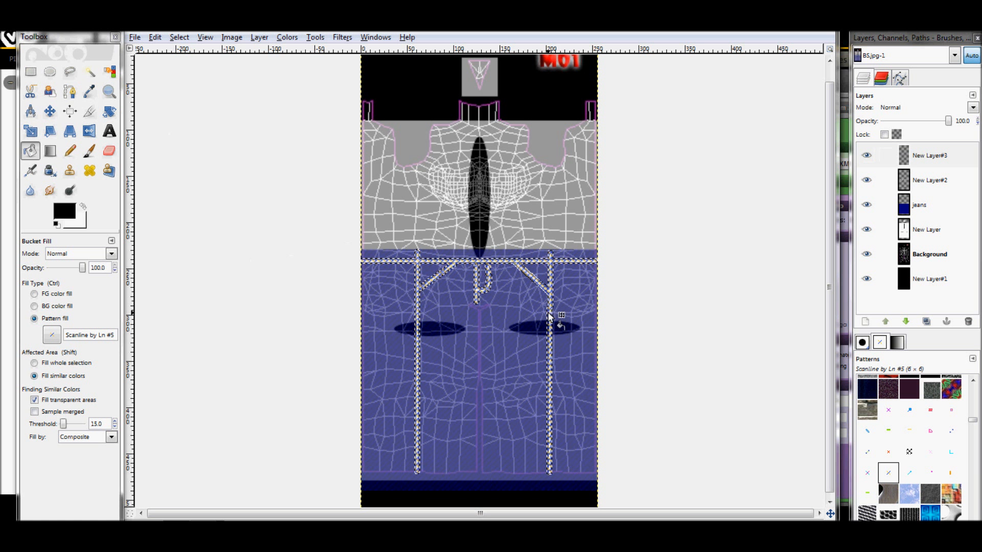
pyautogui.click(942, 158)
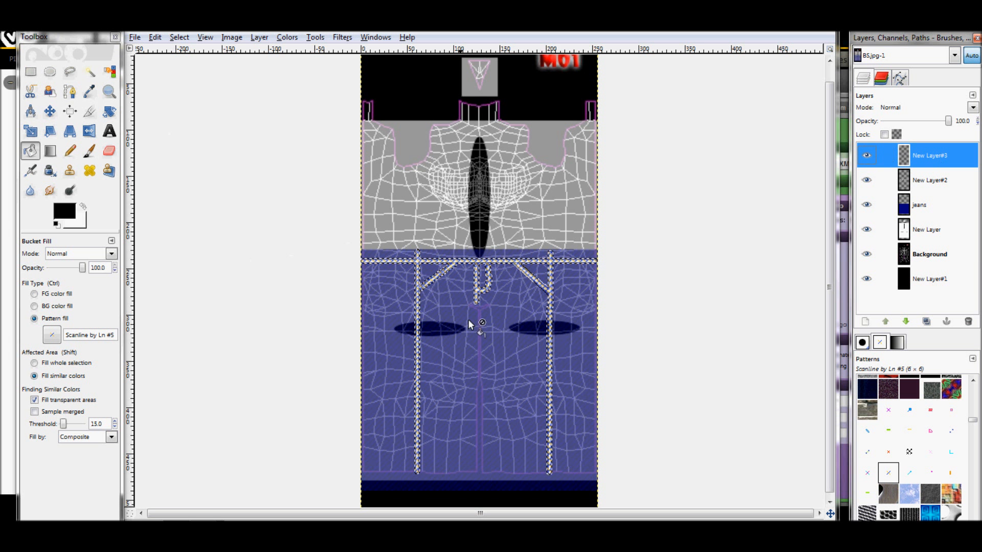
pyautogui.click(420, 331)
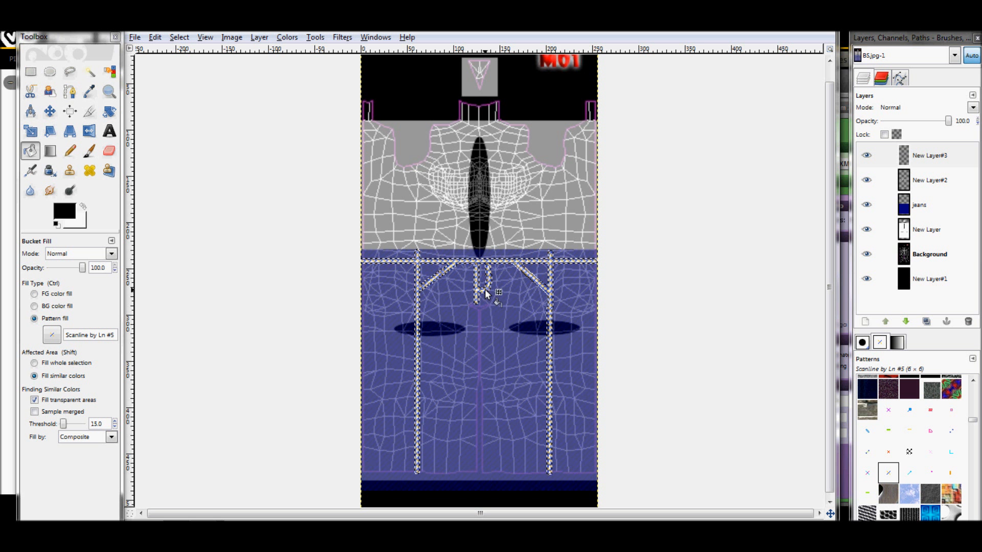
pyautogui.click(155, 36)
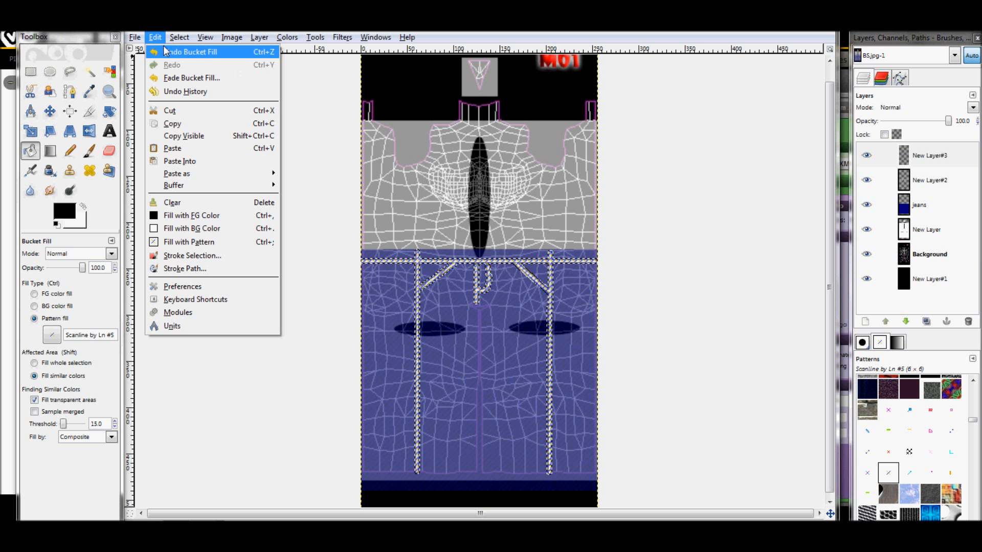
pyautogui.click(170, 52)
pyautogui.click(155, 37)
pyautogui.click(169, 52)
pyautogui.click(155, 37)
pyautogui.click(171, 52)
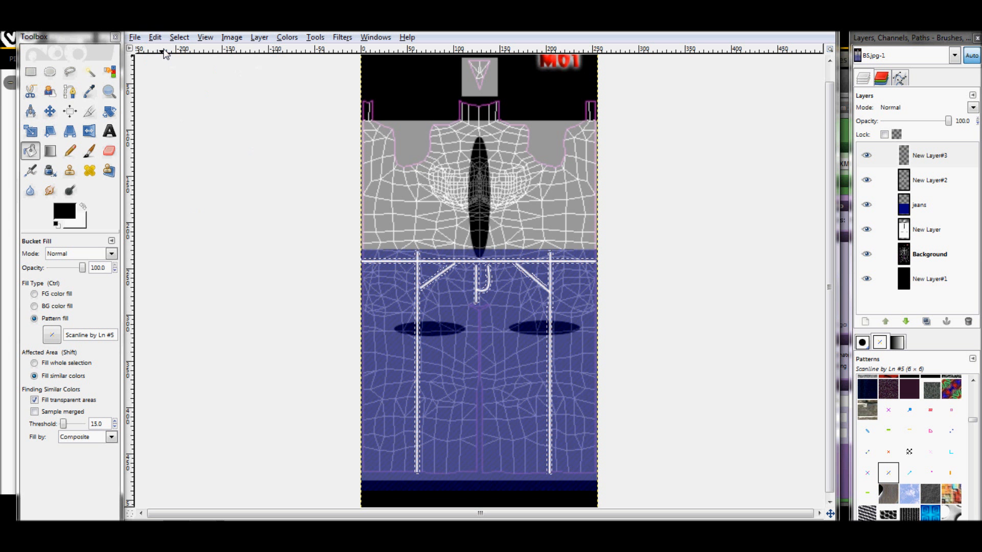
# Fill the grown seam selection with the black foreground color on New Layer#3, and clear the selection
pyautogui.click(34, 294)
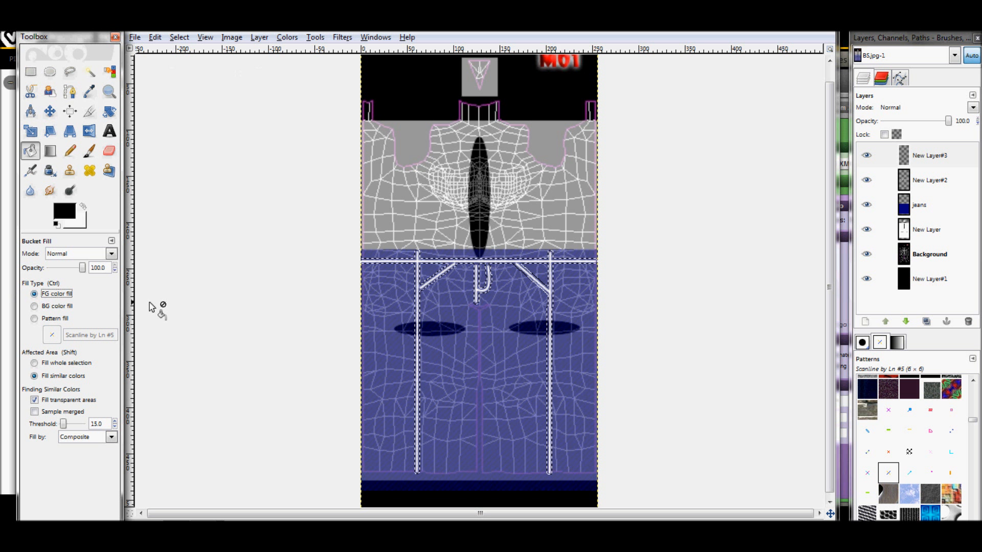
pyautogui.click(551, 288)
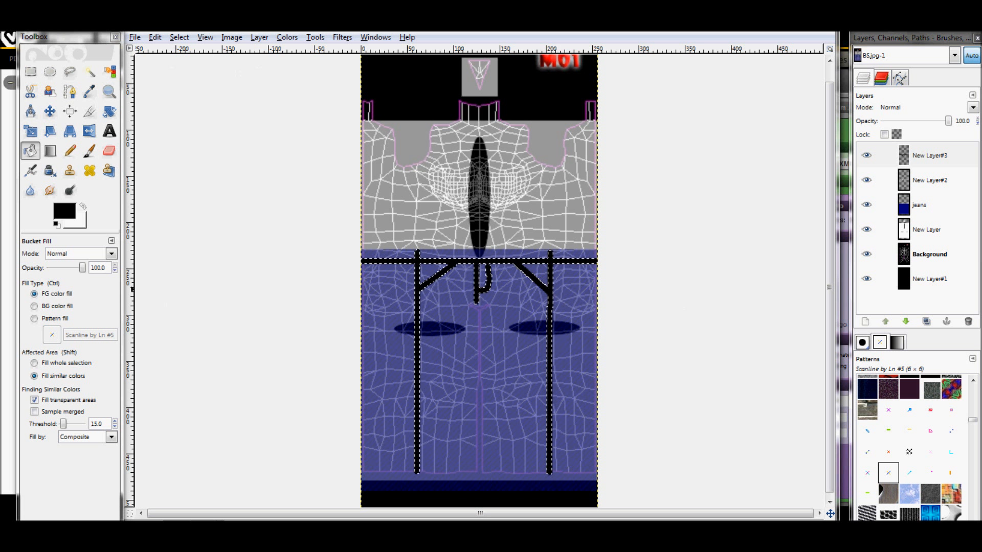
pyautogui.click(179, 38)
pyautogui.click(185, 67)
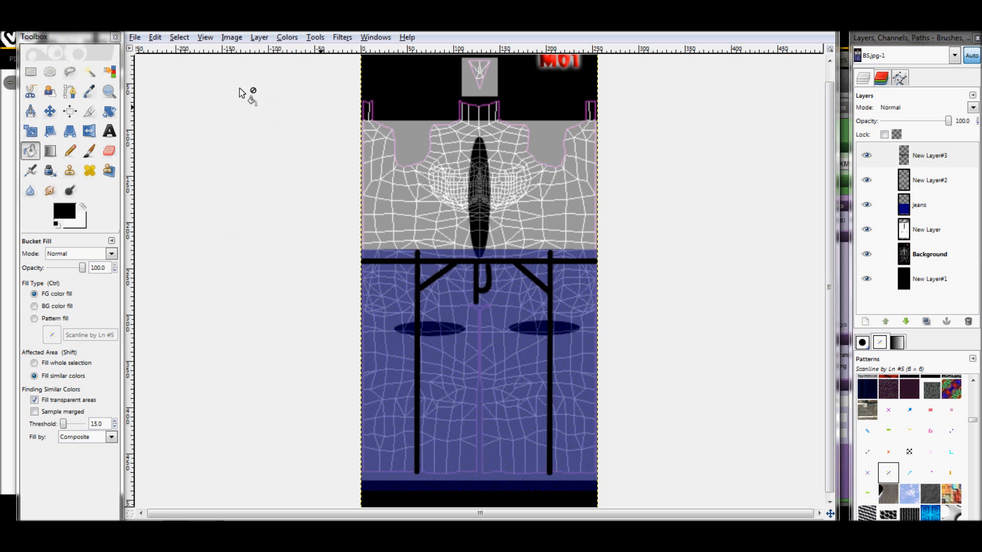
# Raise the white seam layer New Layer#2 above the black outline layer New Layer#3 and merge it down
pyautogui.click(941, 191)
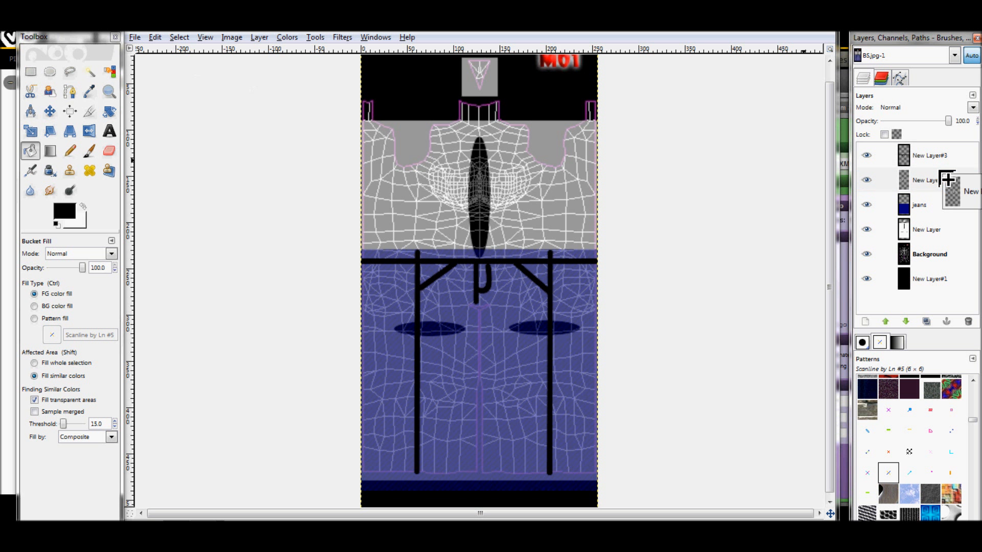
pyautogui.moveTo(921, 189); pyautogui.dragTo(920, 153)
pyautogui.click(886, 322)
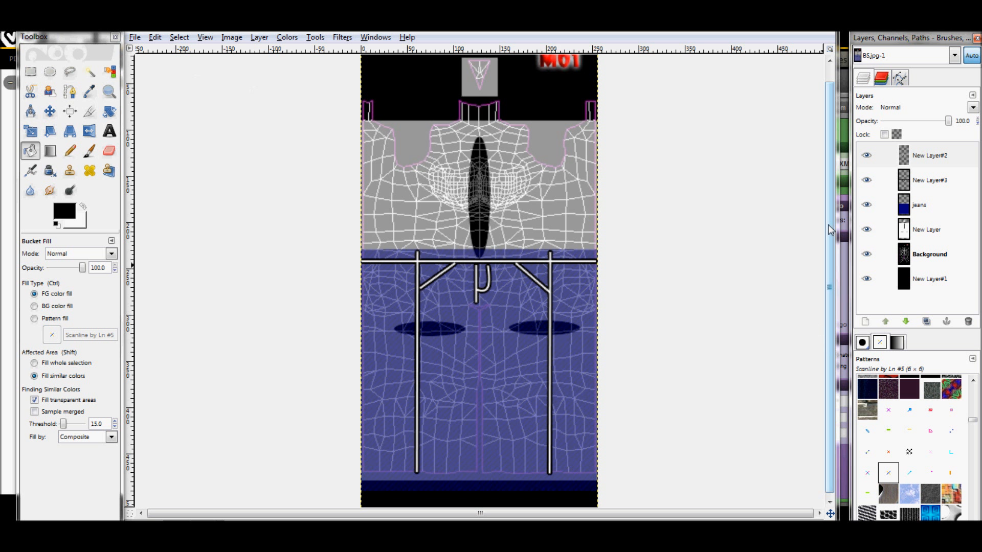
pyautogui.click(955, 157)
pyautogui.rightClick(955, 156)
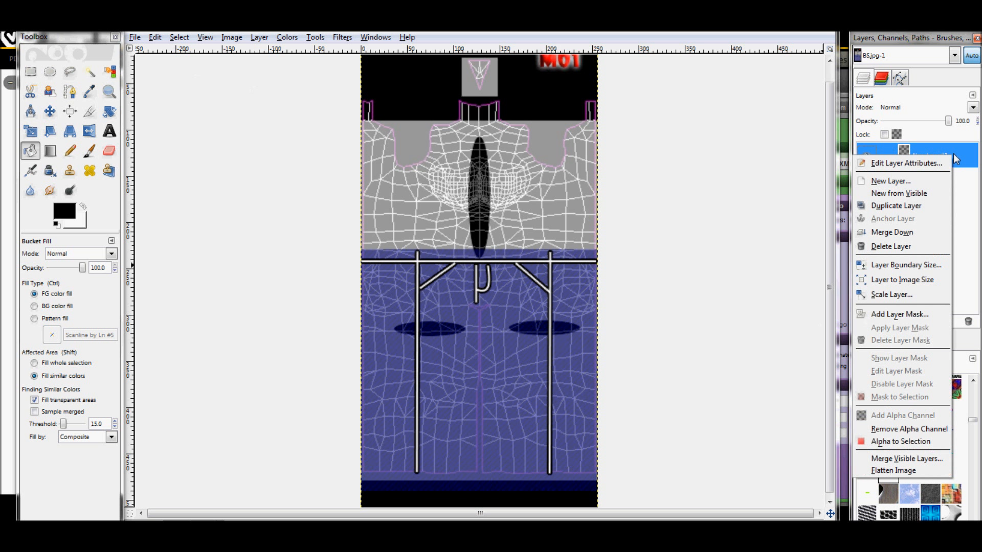
pyautogui.click(892, 233)
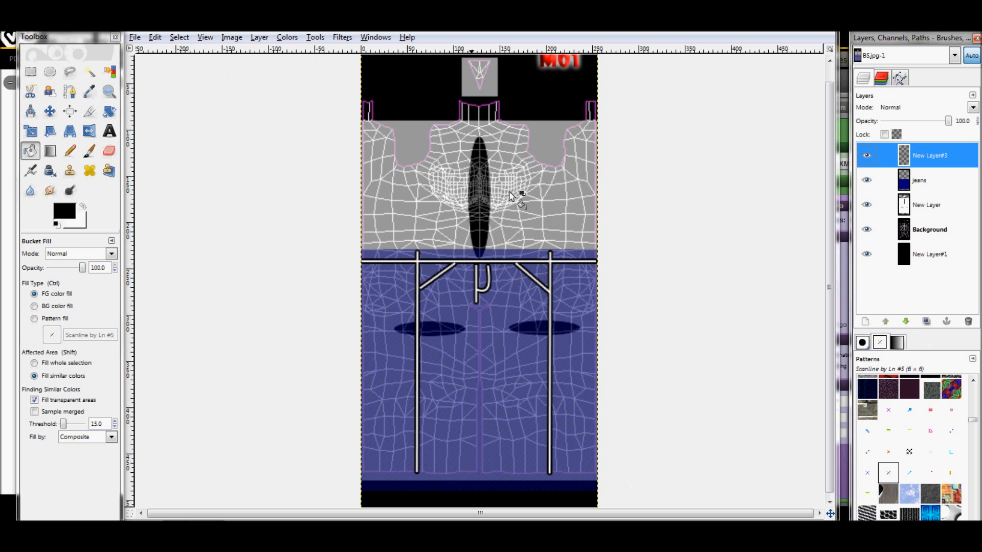
# Apply a Gaussian Blur to the seam-line layer New Layer#3 with the IIR method and a 3 px horizontal and vertical radius
pyautogui.click(337, 40)
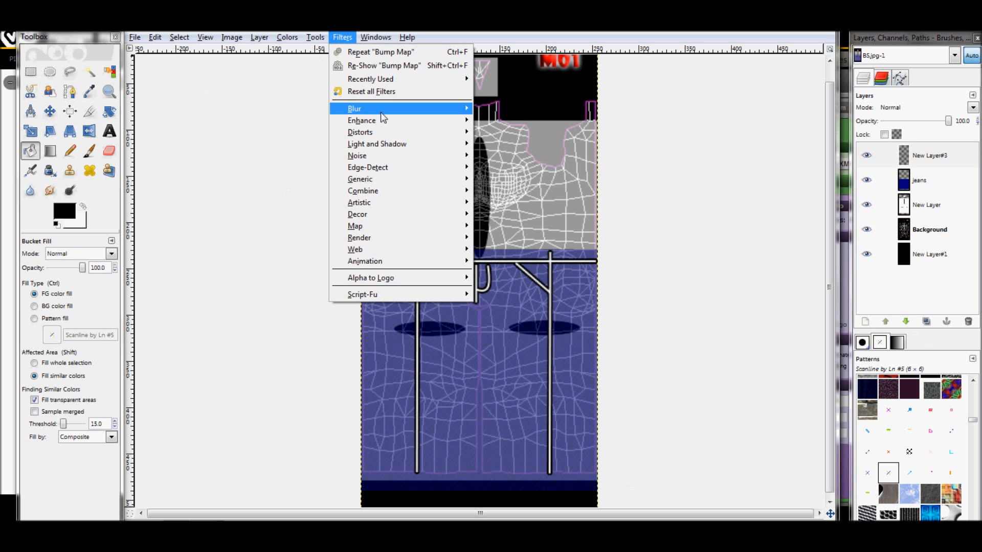
pyautogui.moveTo(392, 159)
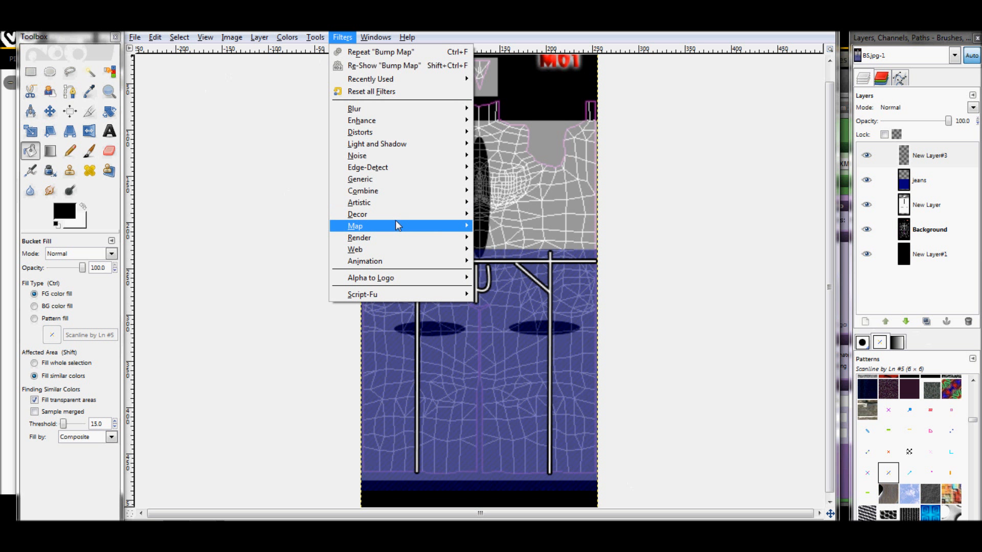
pyautogui.moveTo(409, 108)
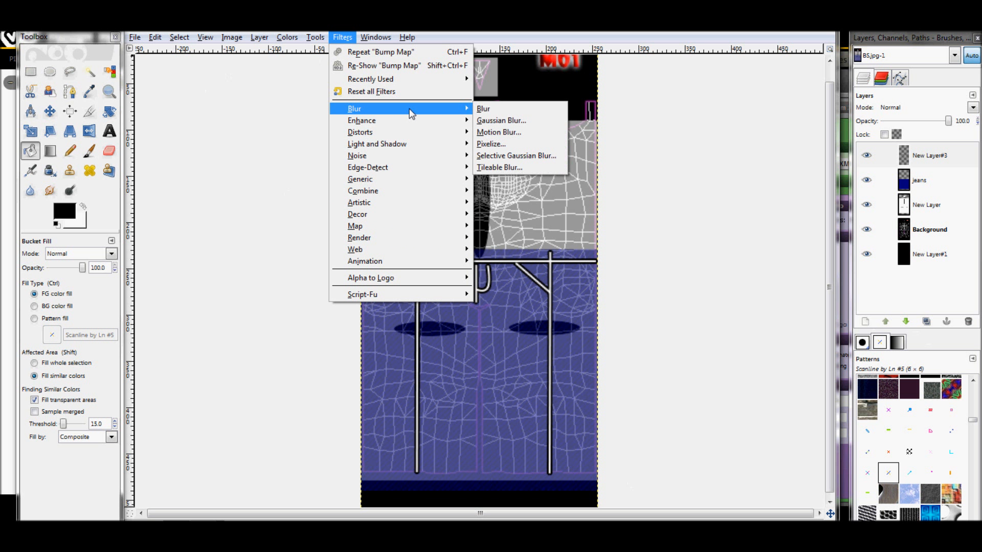
pyautogui.click(529, 111)
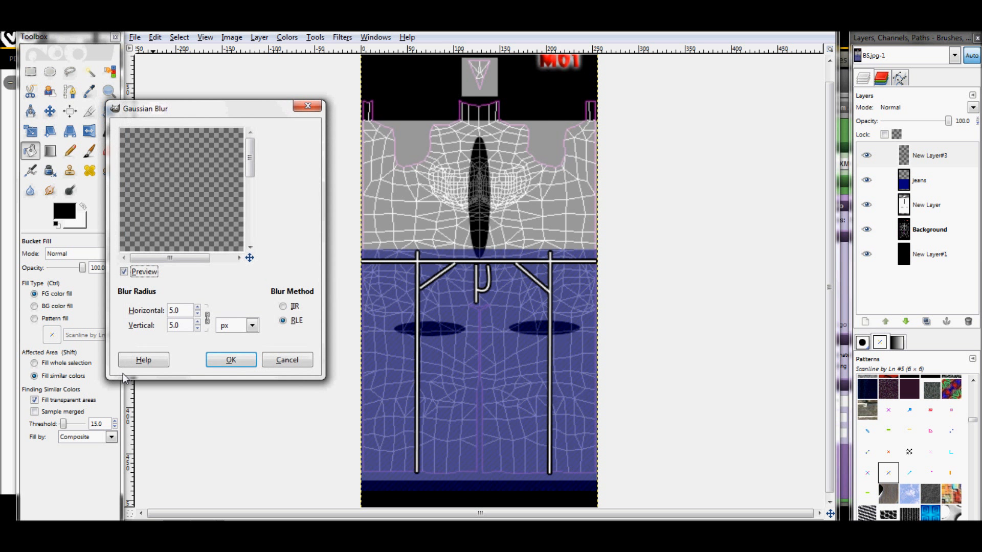
pyautogui.moveTo(250, 171); pyautogui.dragTo(250, 206)
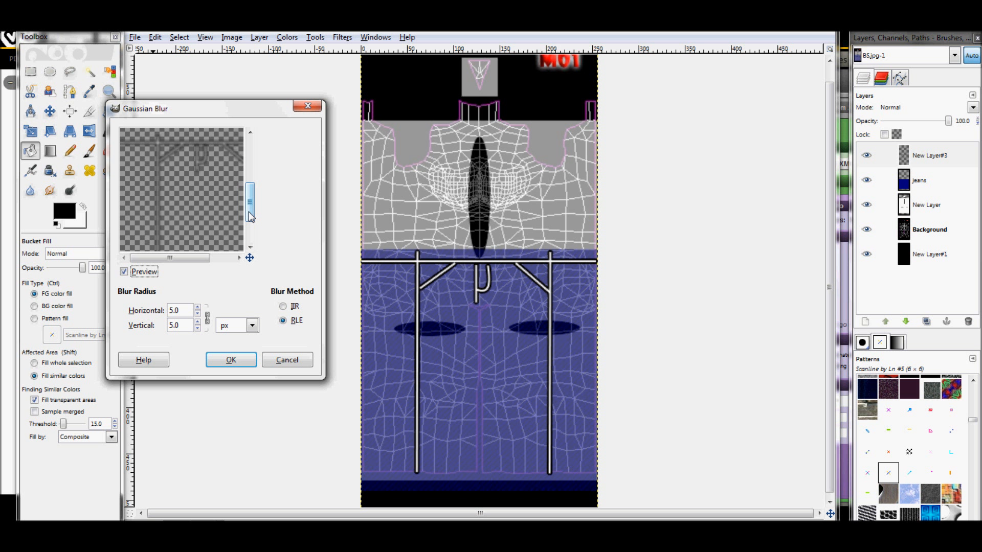
pyautogui.click(283, 307)
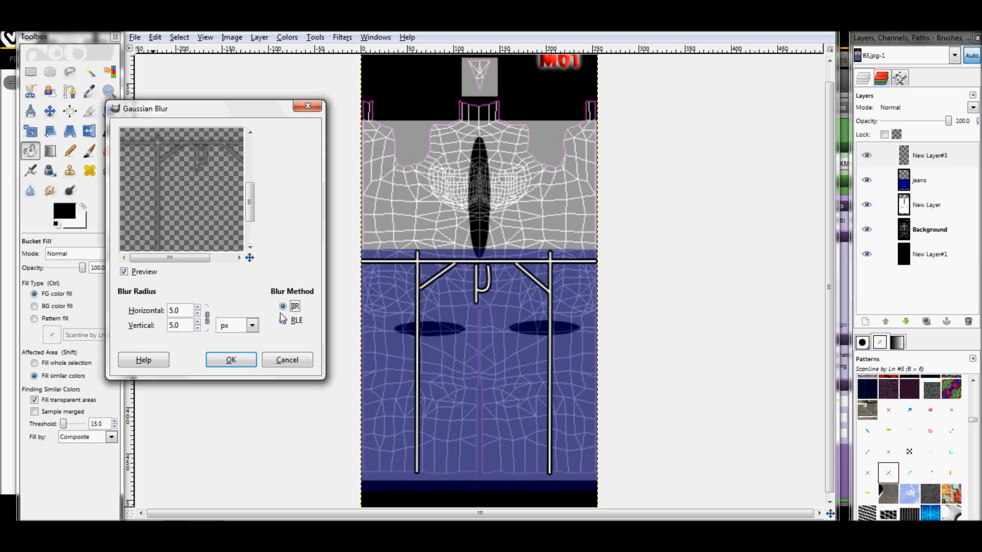
pyautogui.click(198, 329)
pyautogui.click(198, 329)
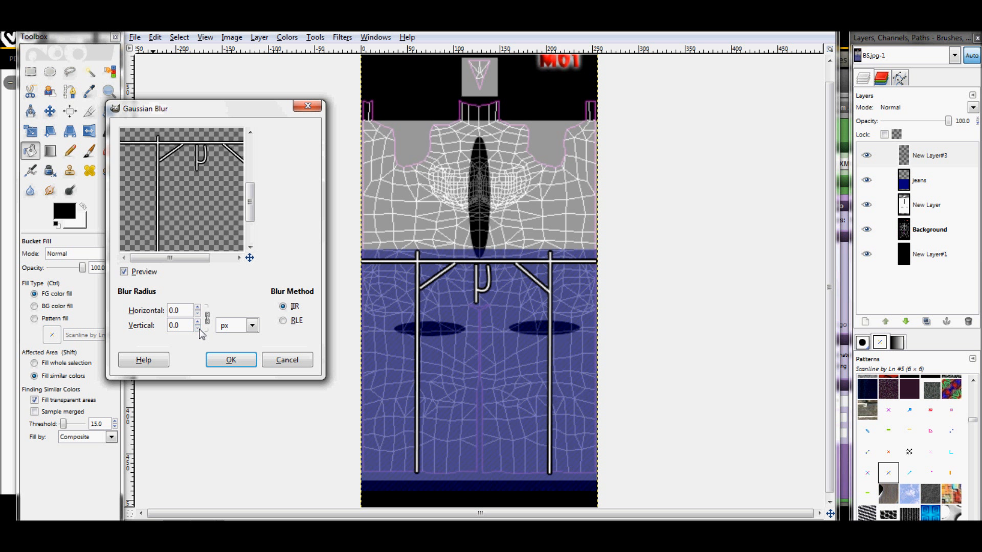
pyautogui.click(198, 307)
pyautogui.click(197, 307)
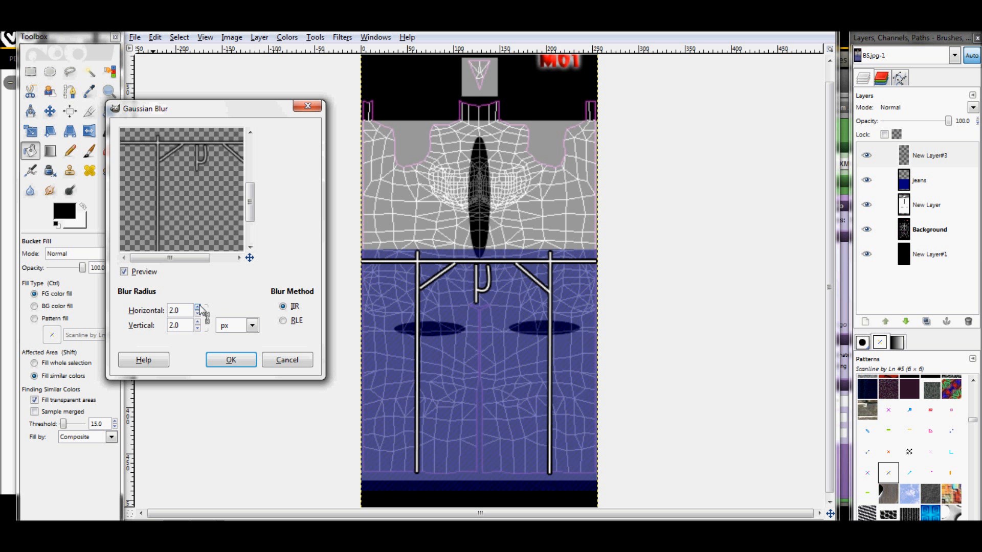
pyautogui.click(198, 328)
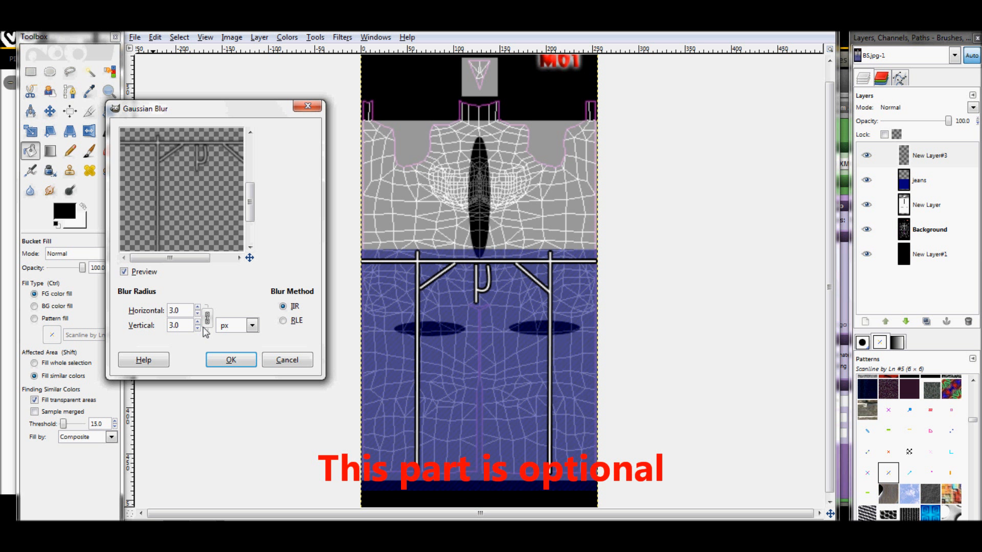
pyautogui.click(253, 360)
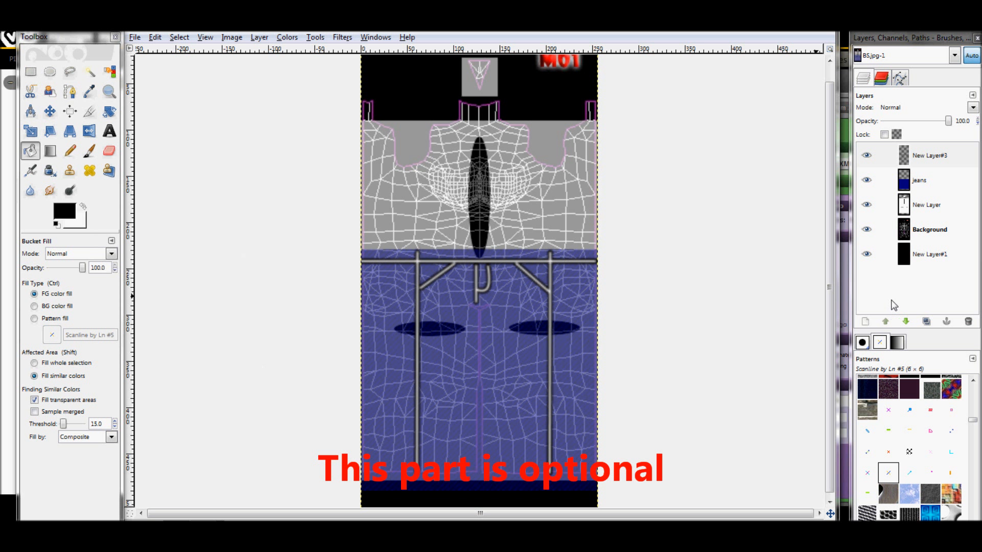
# Raise the jeans layer's opacity to 100 and set the blend mode of the seam-line layer New Layer#3 to Overlay
pyautogui.click(920, 180)
pyautogui.moveTo(916, 123); pyautogui.dragTo(977, 127)
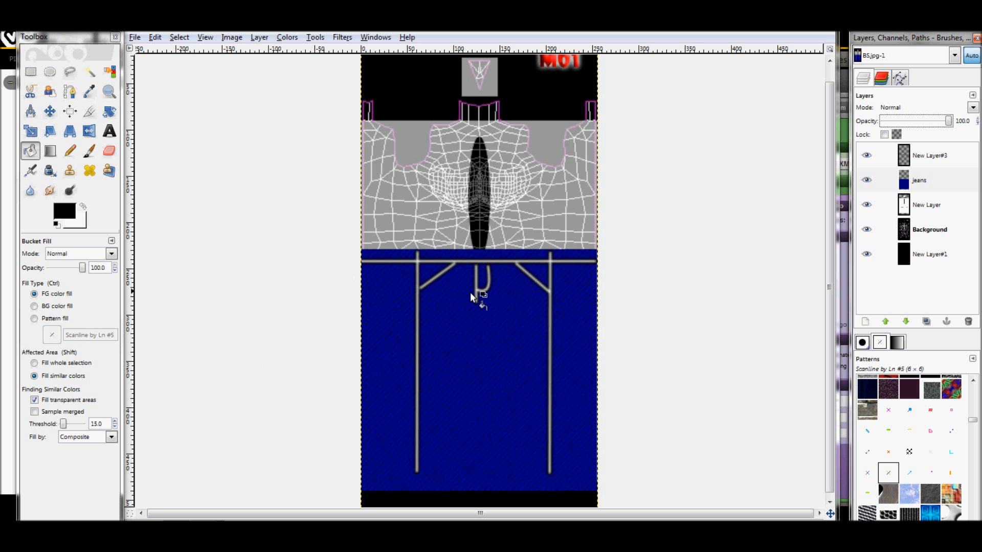
pyautogui.click(932, 156)
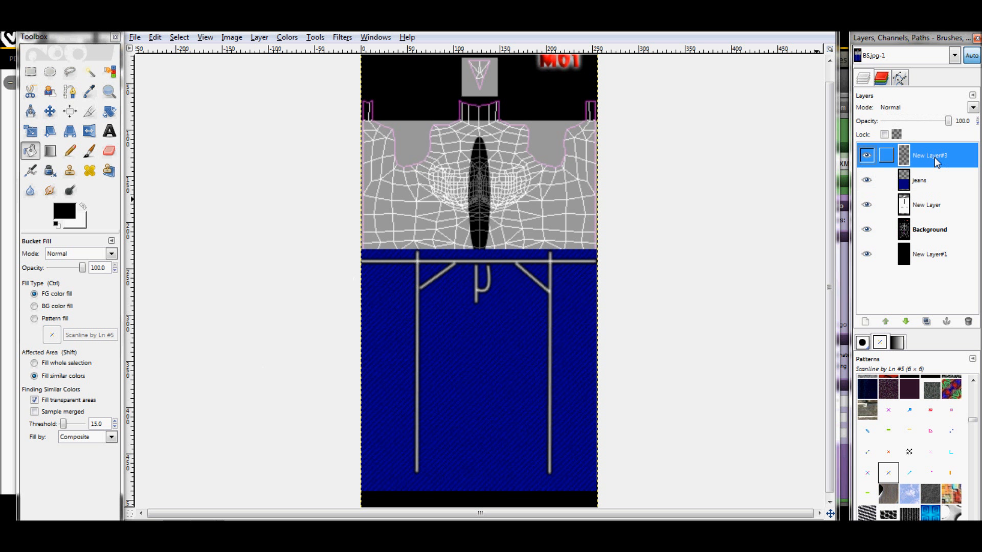
pyautogui.click(972, 107)
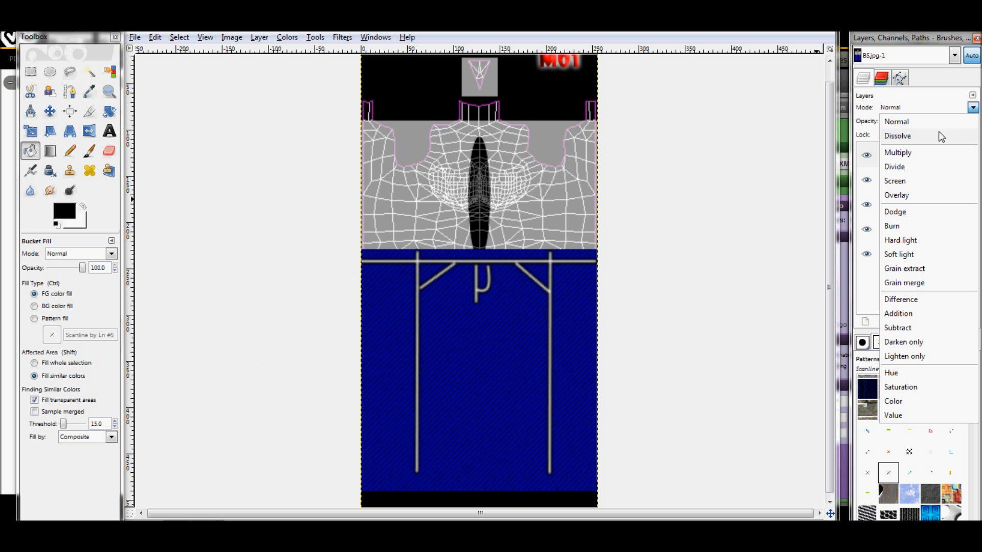
pyautogui.click(900, 197)
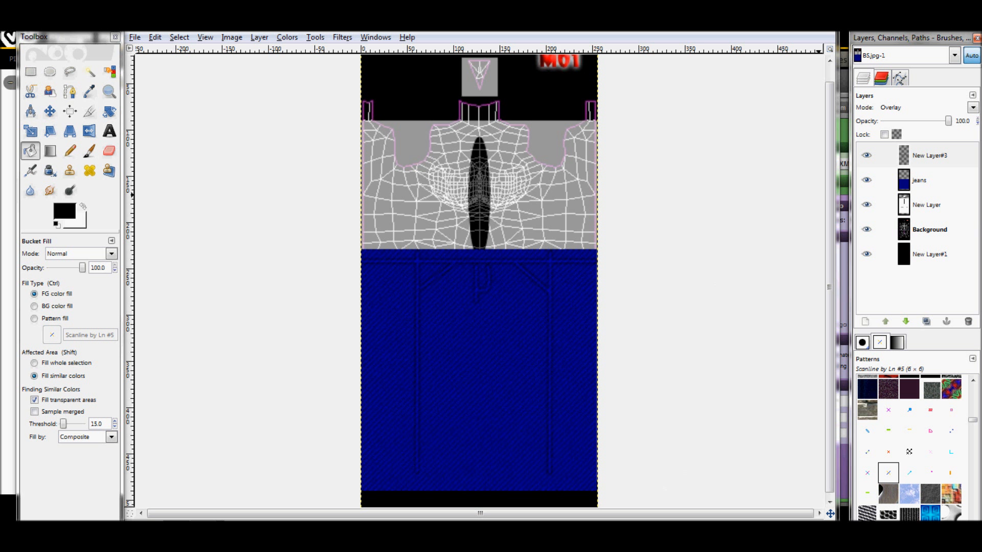
# Add a transparent 256 × 512 px layer above New Layer#3 and make it the active layer
pyautogui.click(940, 153)
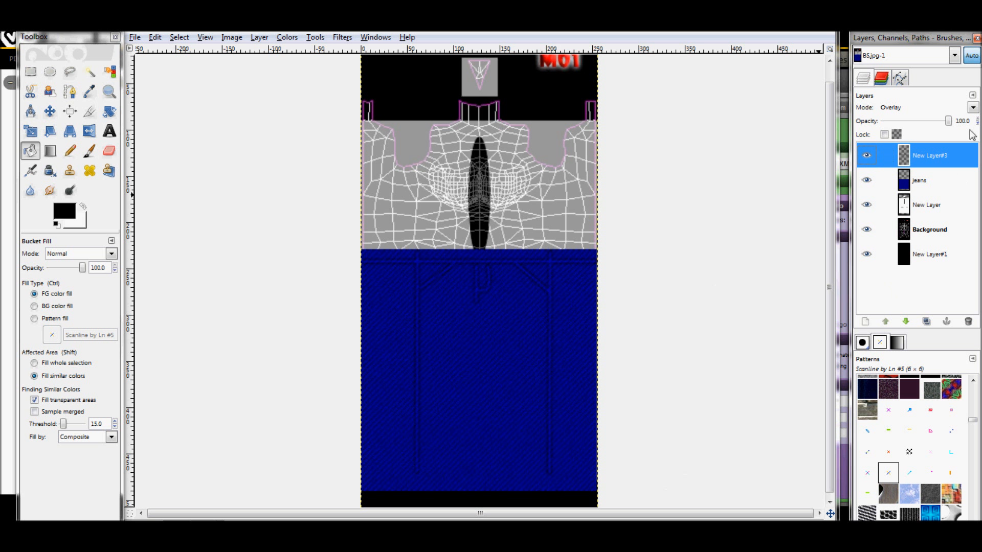
pyautogui.click(864, 321)
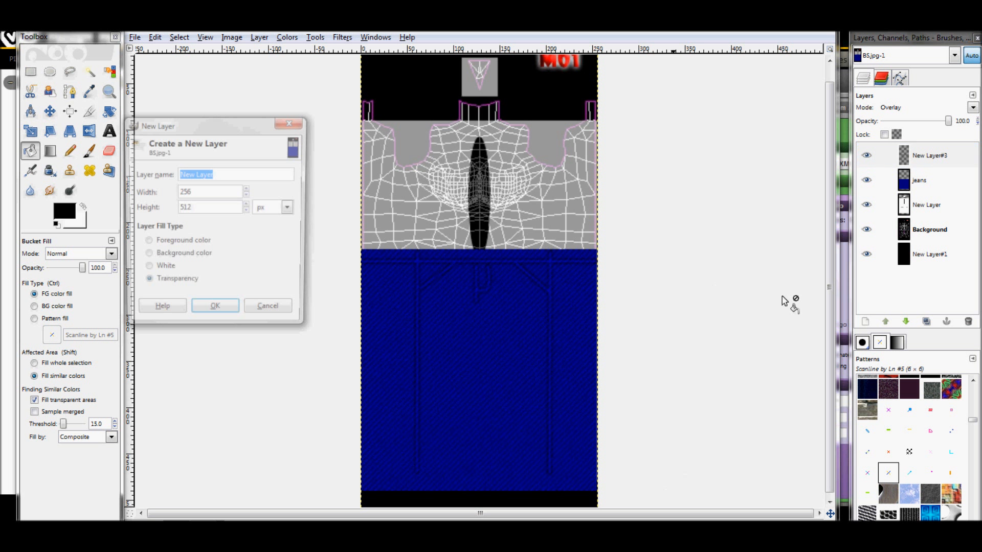
pyautogui.click(213, 312)
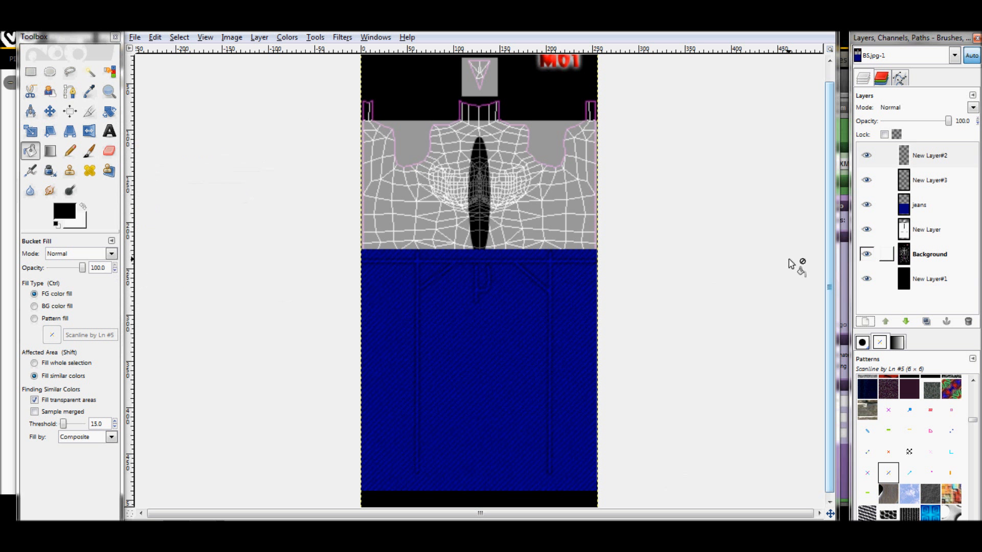
pyautogui.click(957, 165)
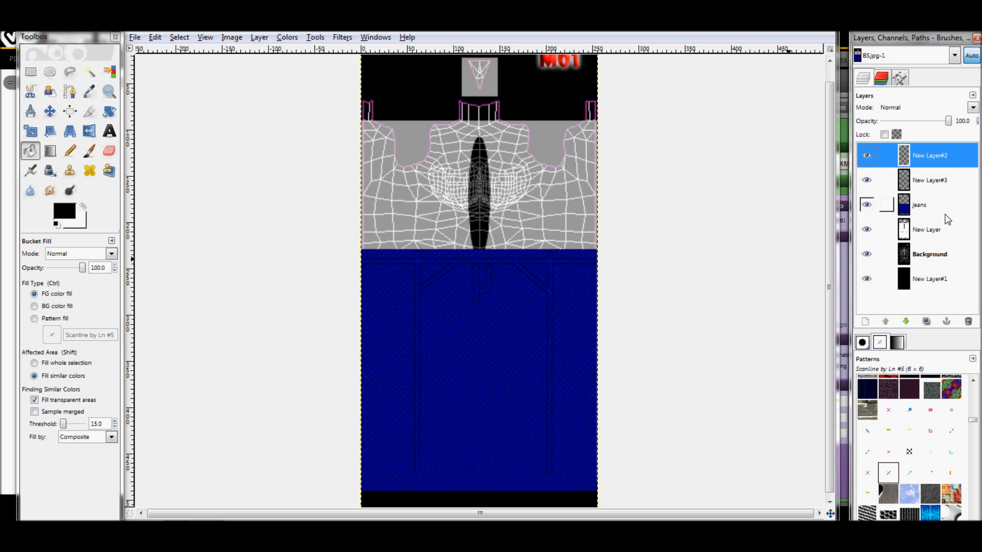
# Make a rectangular selection of about 258 × 140 px over the gray torso area, ending at the upper edge of the jeans
pyautogui.scroll(1, 547, 177)
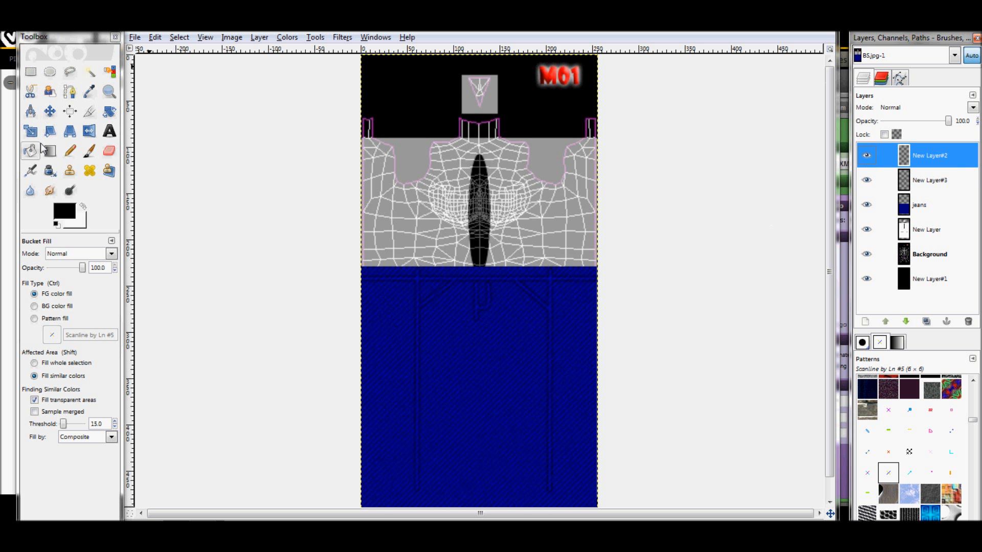
pyautogui.click(31, 72)
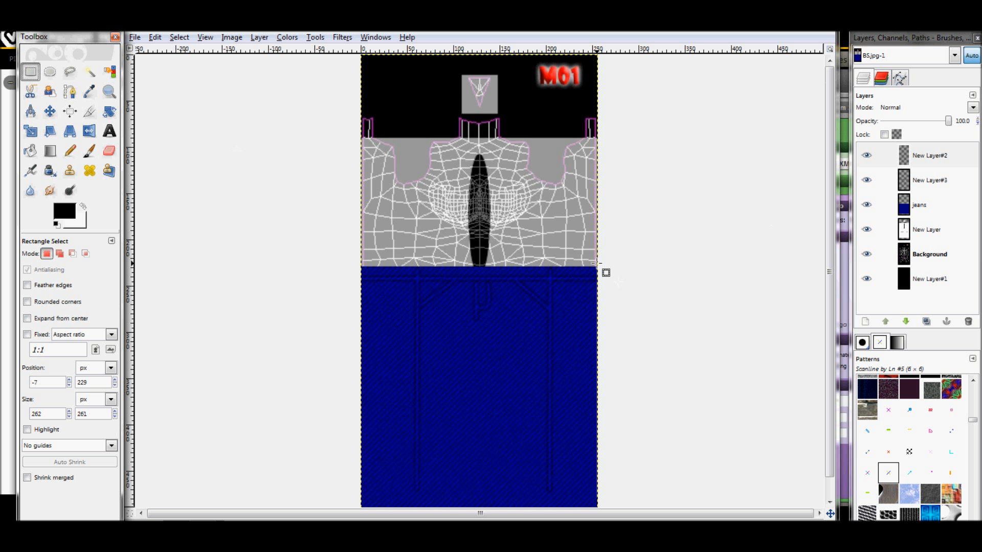
pyautogui.moveTo(596, 265); pyautogui.dragTo(360, 136)
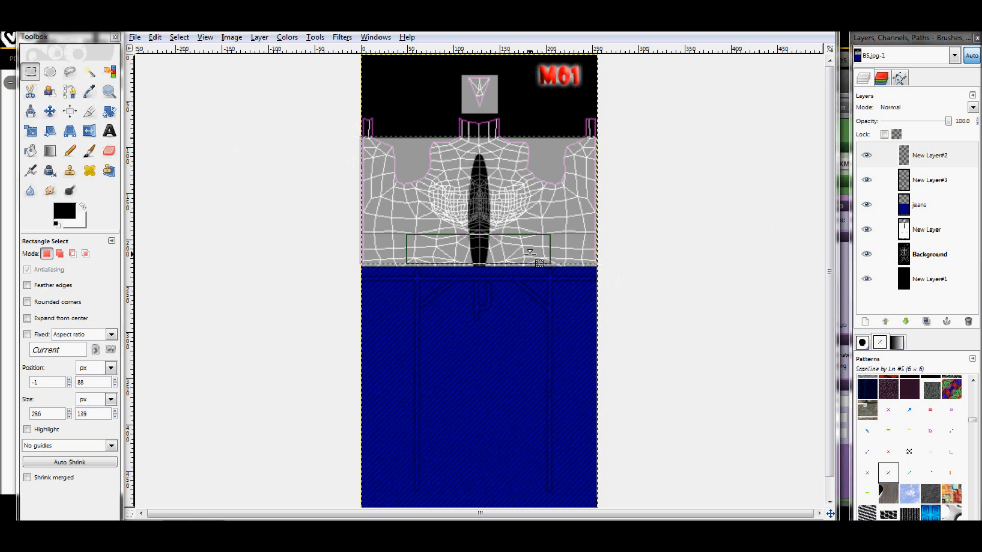
pyautogui.moveTo(506, 264); pyautogui.dragTo(506, 265)
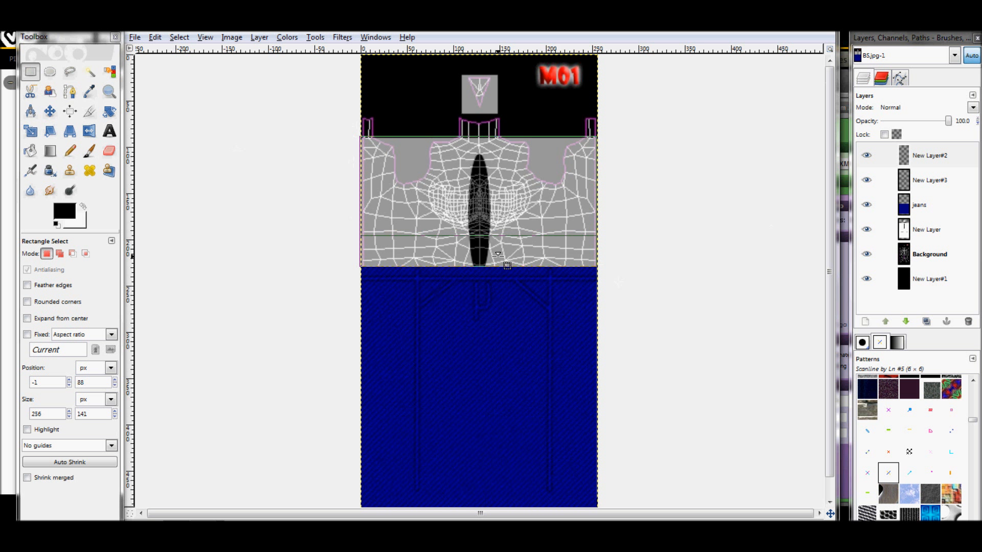
pyautogui.moveTo(578, 200); pyautogui.dragTo(580, 201)
pyautogui.moveTo(497, 148); pyautogui.dragTo(479, 150)
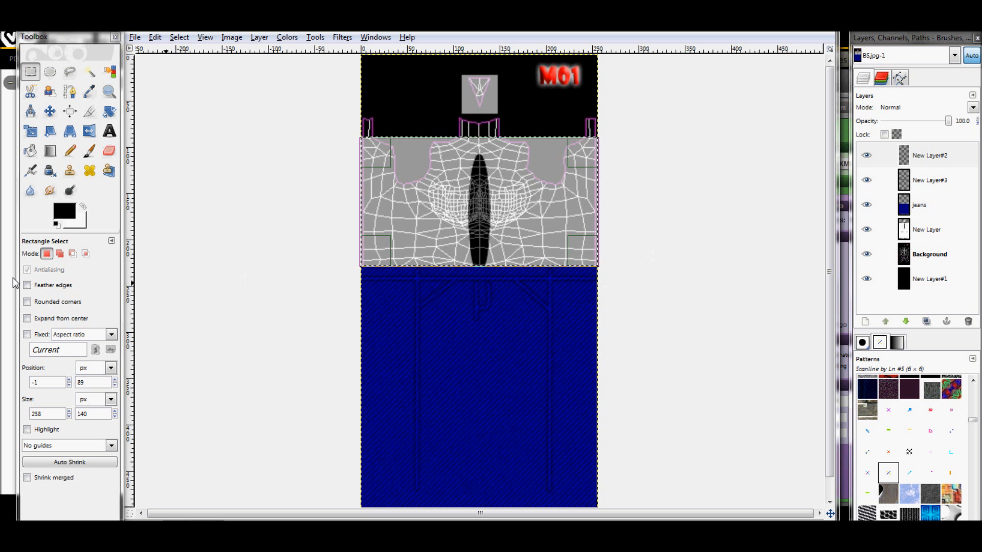
# Set the foreground color to dark red (8b0000) and fill the torso selection with it on New Layer#2
pyautogui.click(83, 207)
pyautogui.click(66, 219)
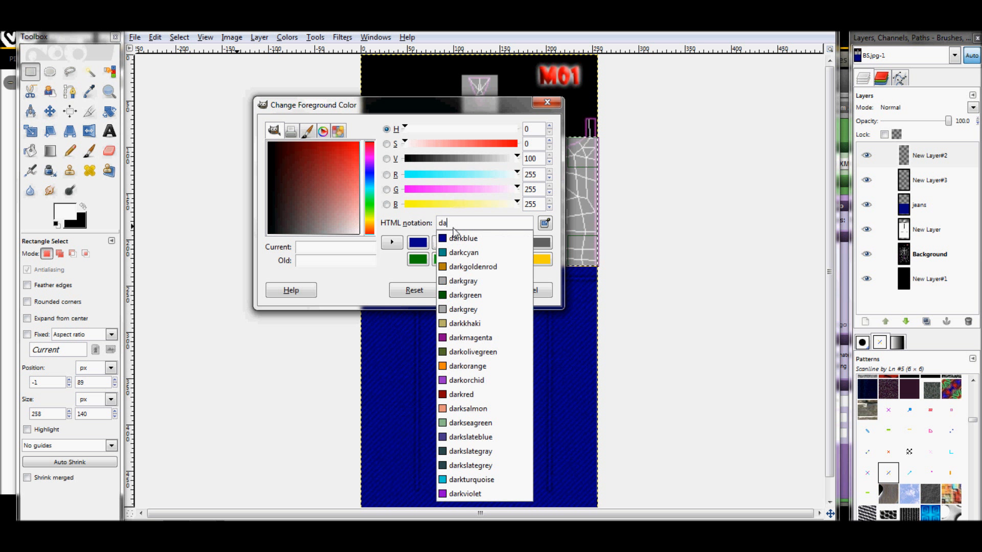
pyautogui.click(453, 395)
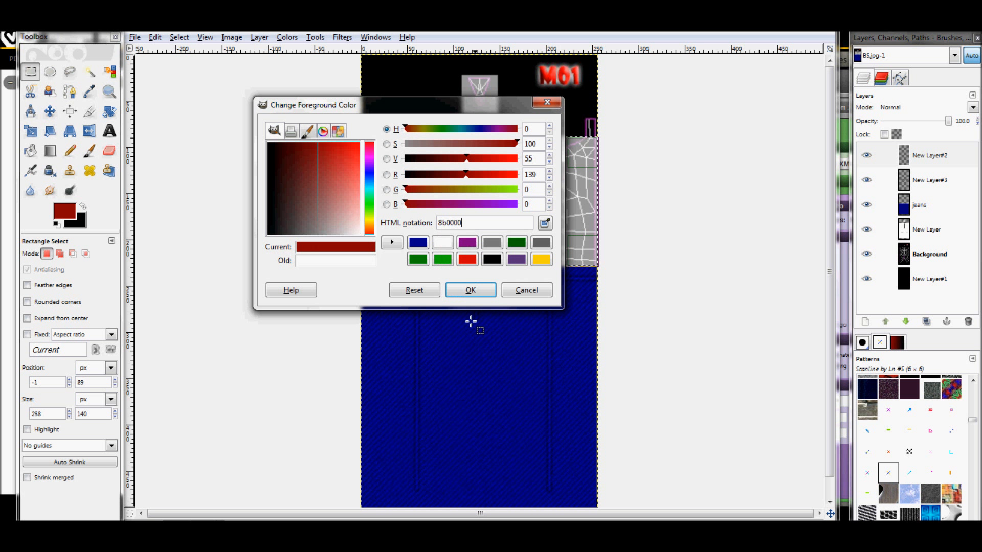
pyautogui.click(466, 289)
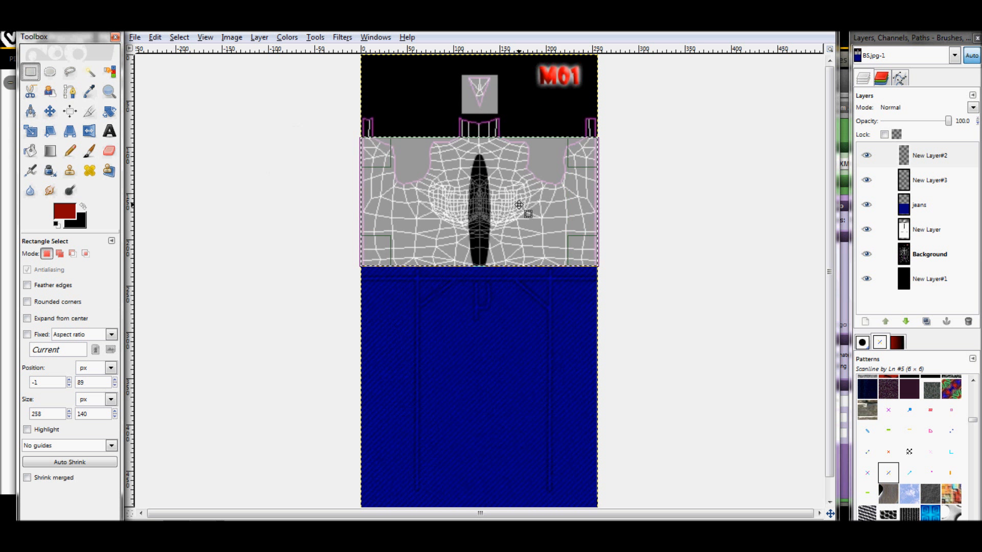
pyautogui.click(32, 150)
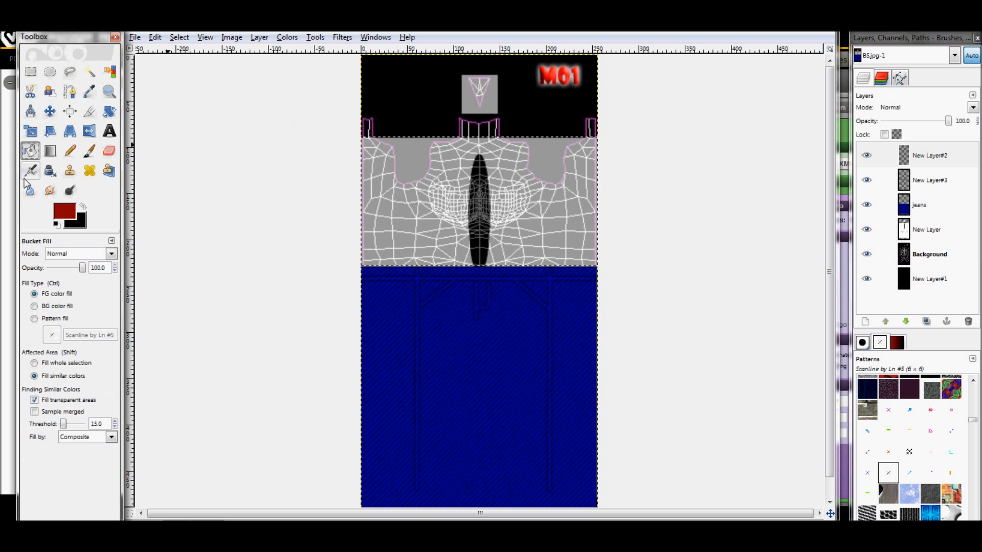
pyautogui.click(545, 203)
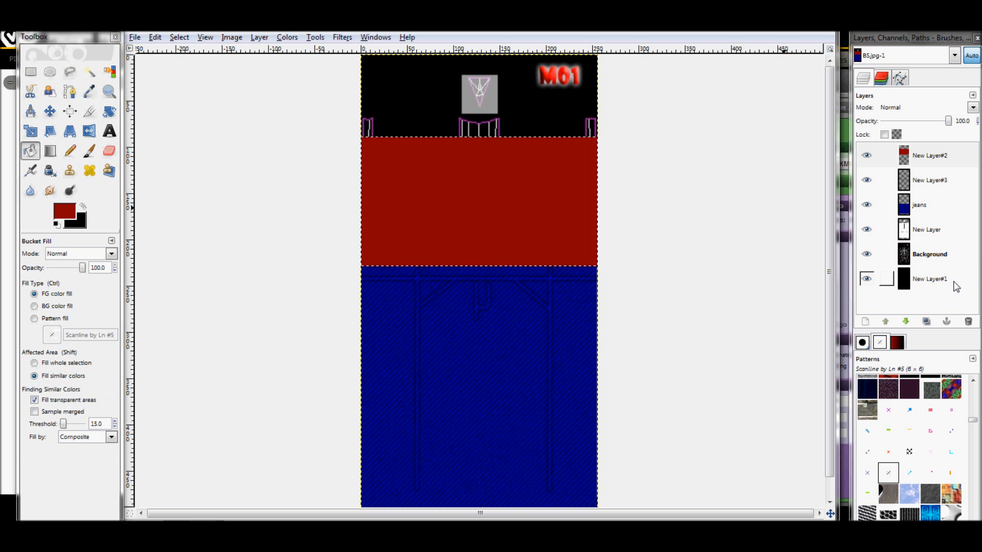
# Add a transparent layer above the dark red New Layer#2
pyautogui.click(866, 322)
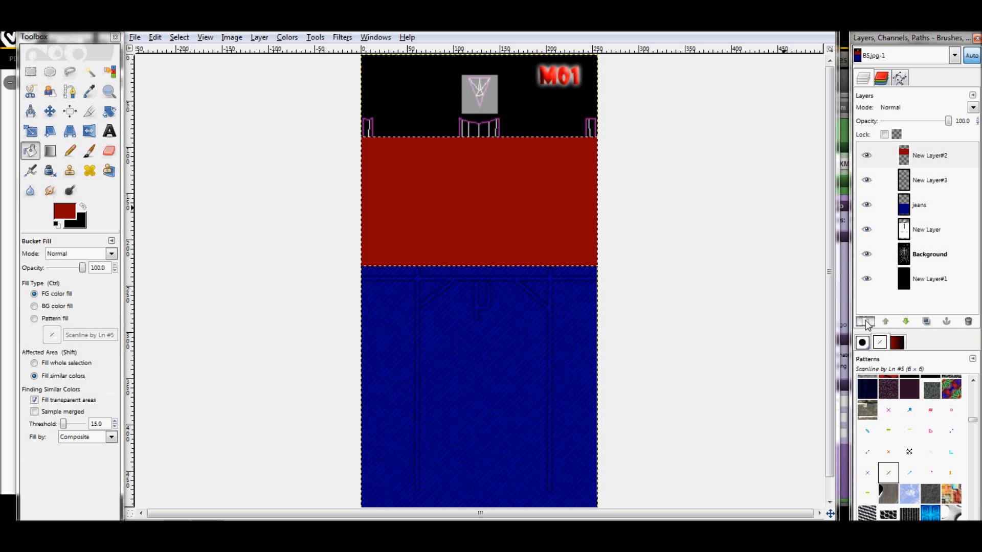
pyautogui.click(107, 205)
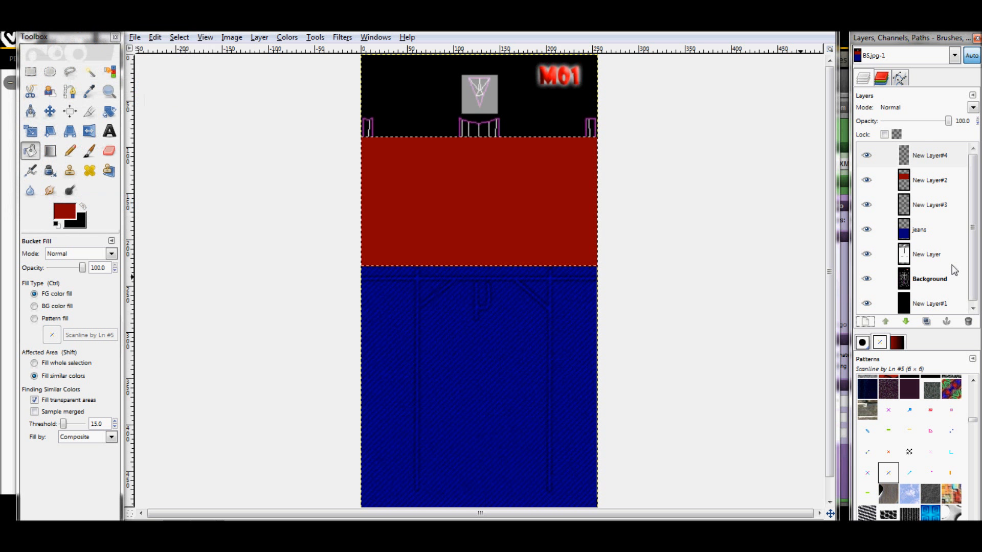
# Fill the torso selection on New Layer#4 with the small-angled-mesh.png pattern using Bucket Fill set to pattern fill
pyautogui.scroll(-5, 910, 459)
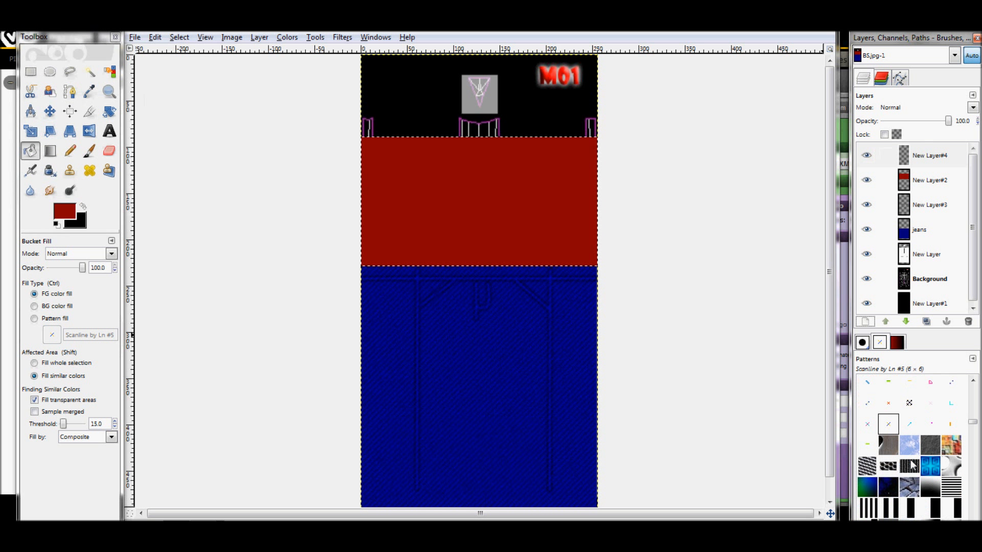
pyautogui.scroll(8, 911, 463)
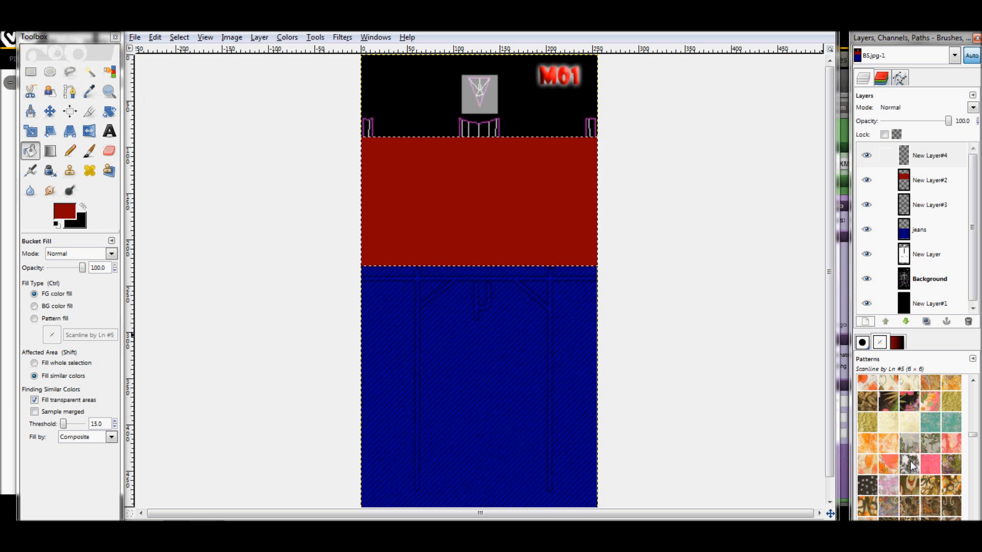
pyautogui.scroll(-1, 911, 461)
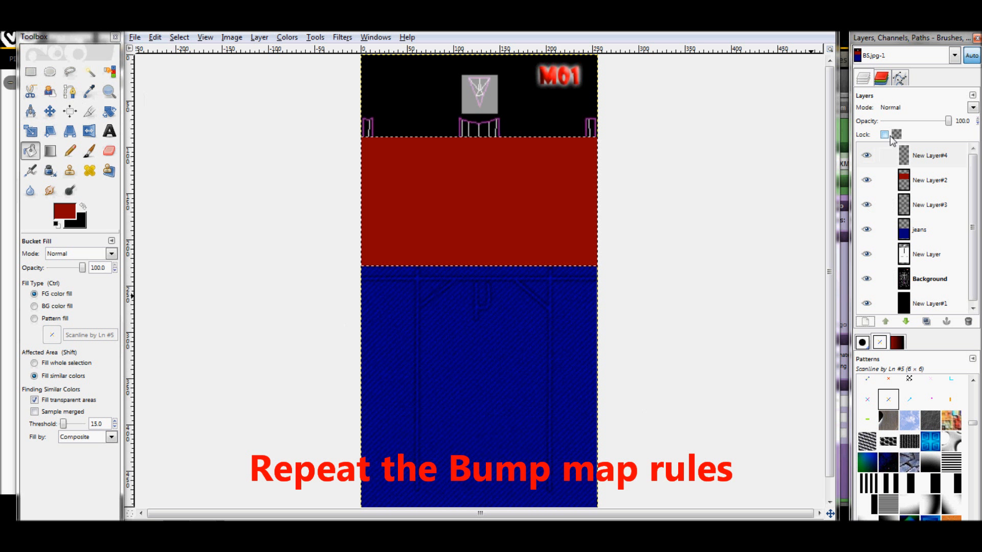
pyautogui.click(921, 156)
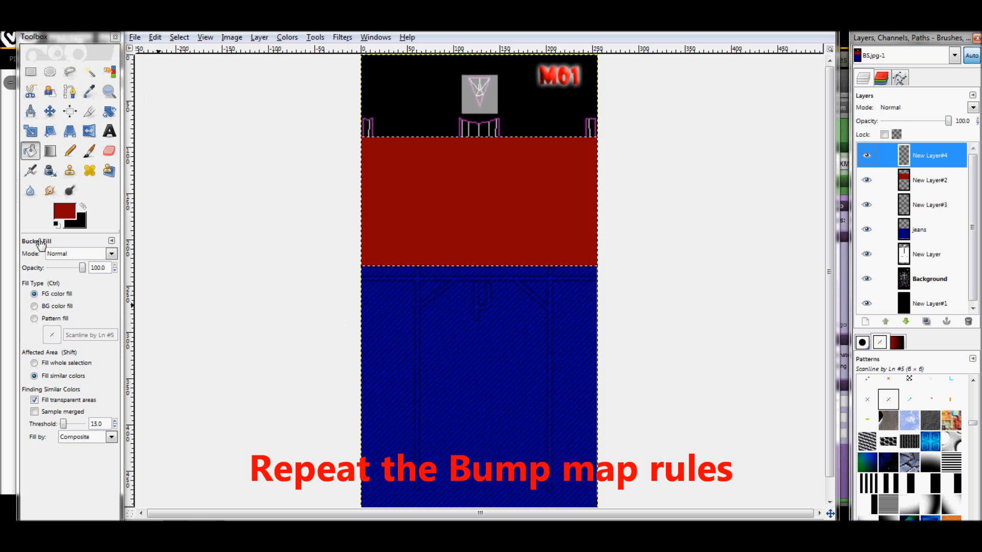
pyautogui.click(35, 318)
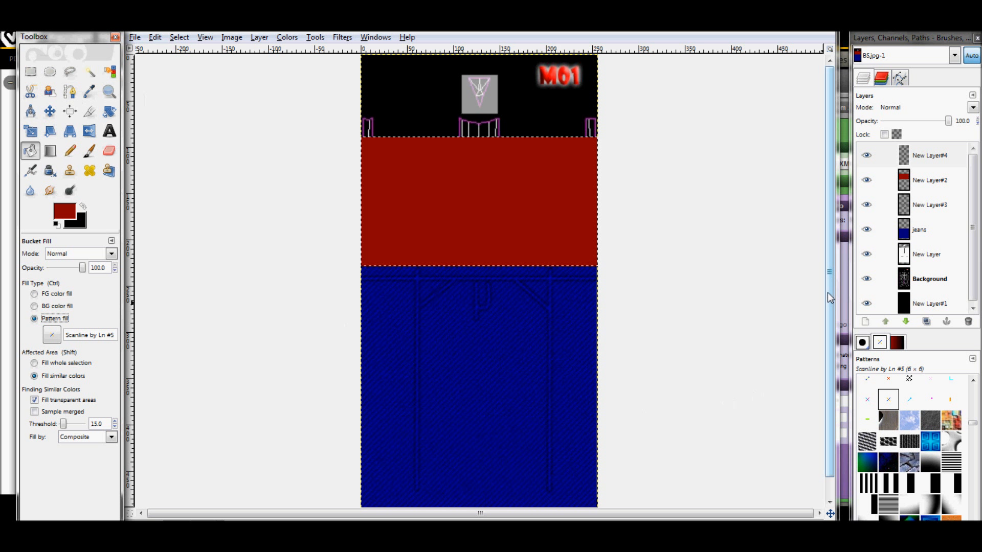
pyautogui.click(926, 155)
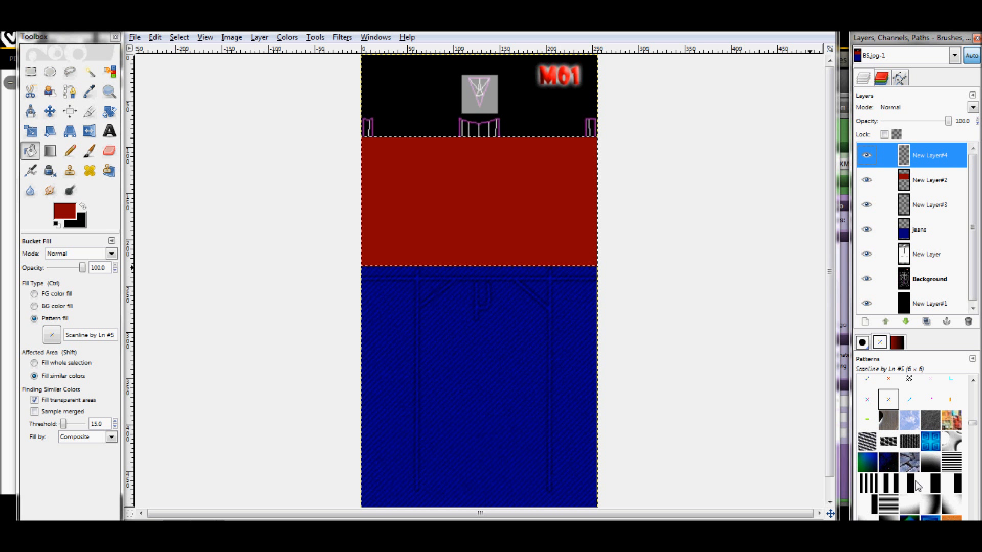
pyautogui.click(910, 441)
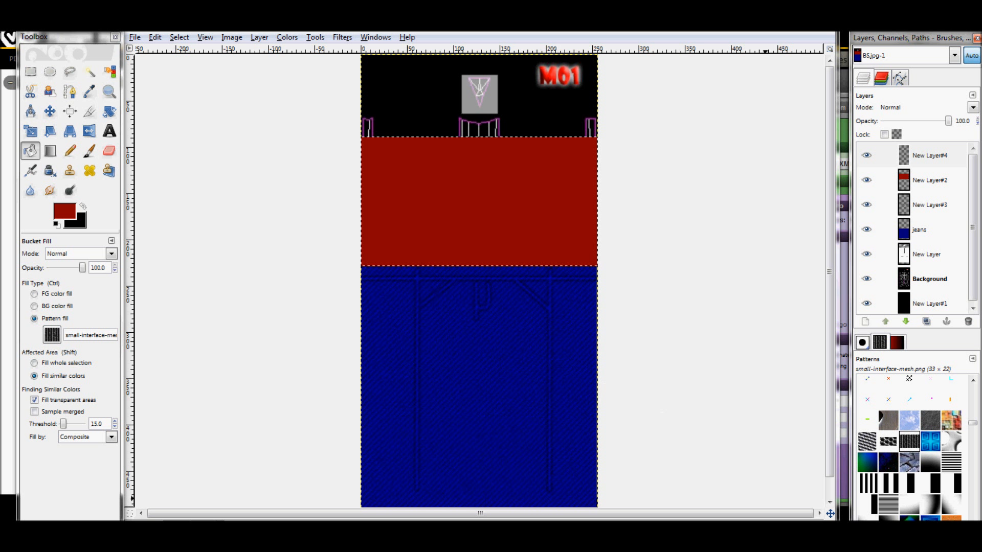
pyautogui.click(867, 446)
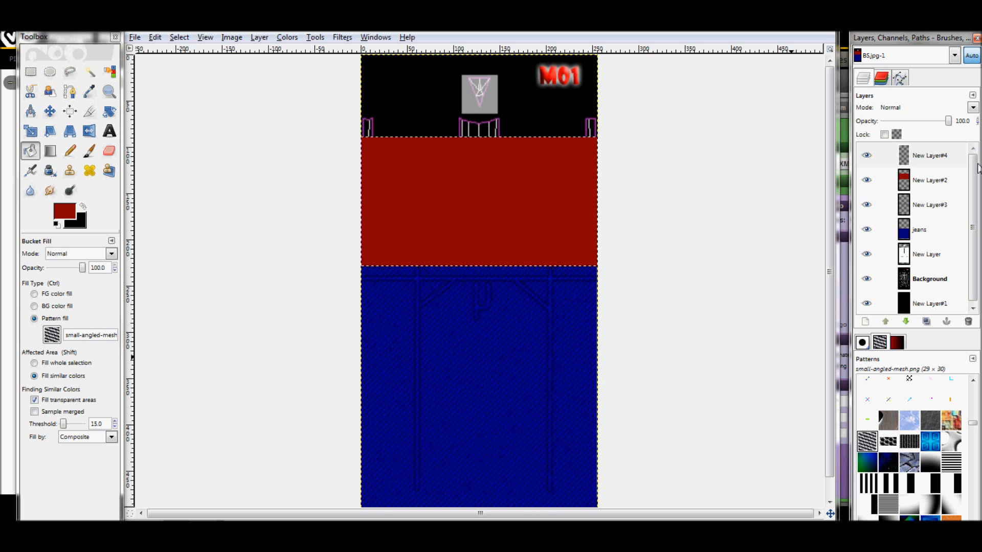
pyautogui.click(928, 158)
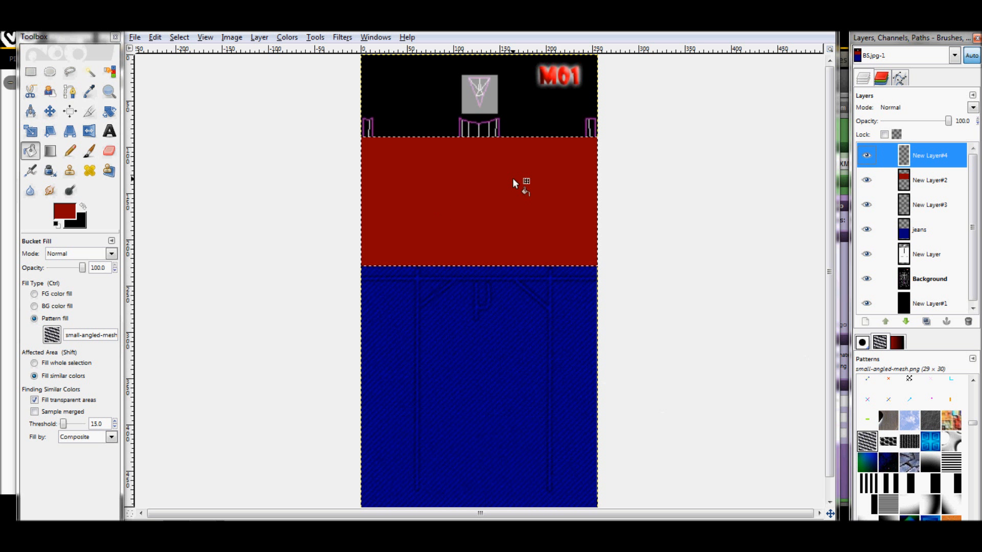
pyautogui.click(495, 187)
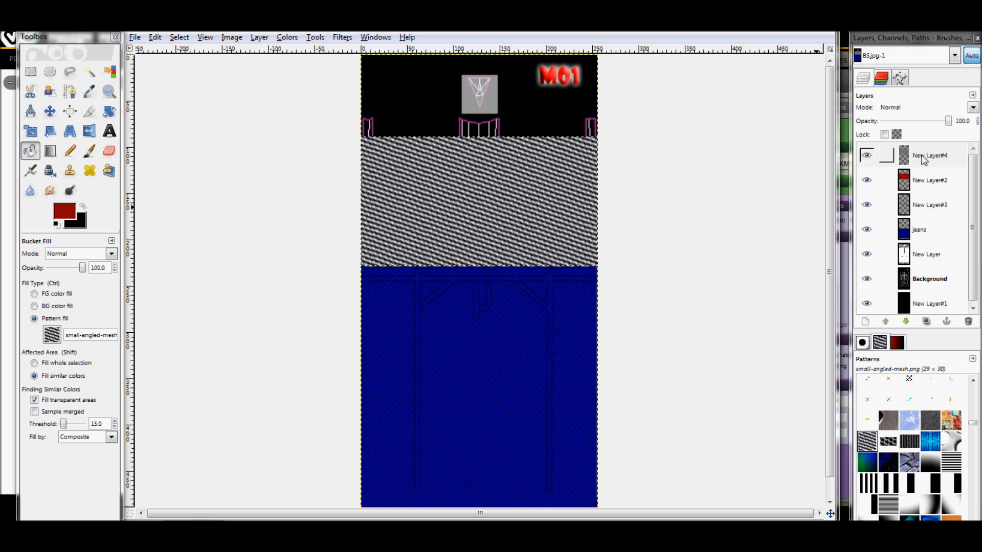
# Rename the dark red shirt layer New Layer#2 as top
pyautogui.doubleClick(931, 186)
pyautogui.moveTo(956, 182); pyautogui.dragTo(911, 184)
pyautogui.write('to')
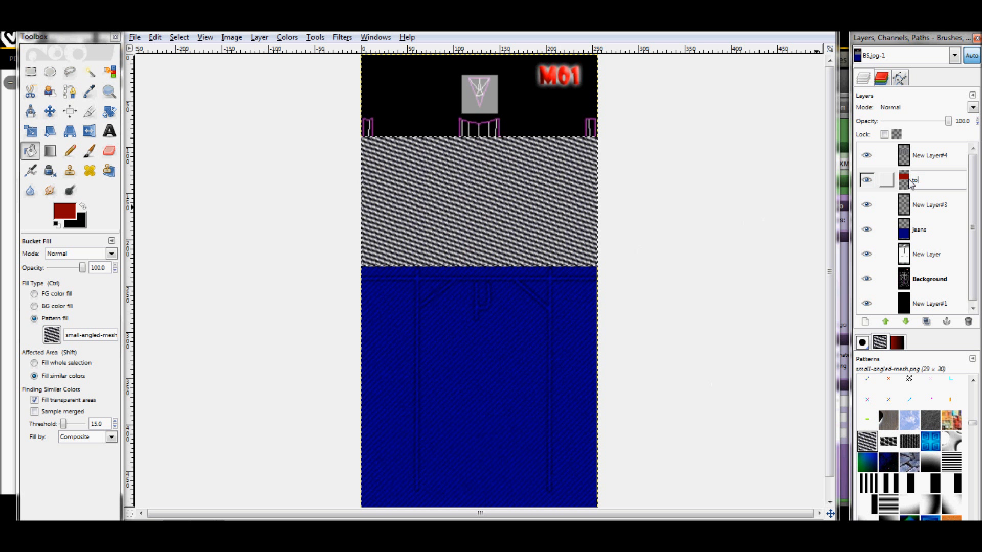
pyautogui.press('Return')
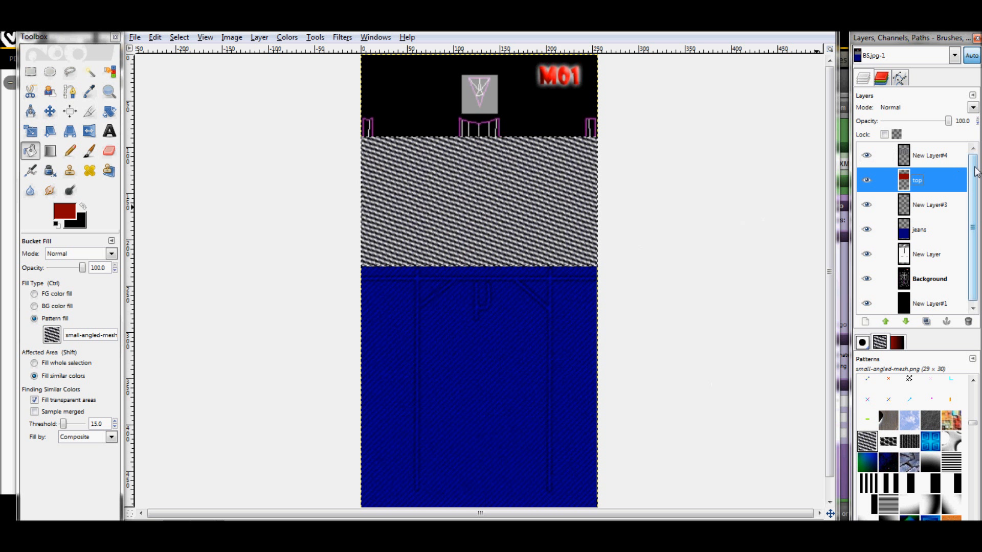
pyautogui.click(343, 37)
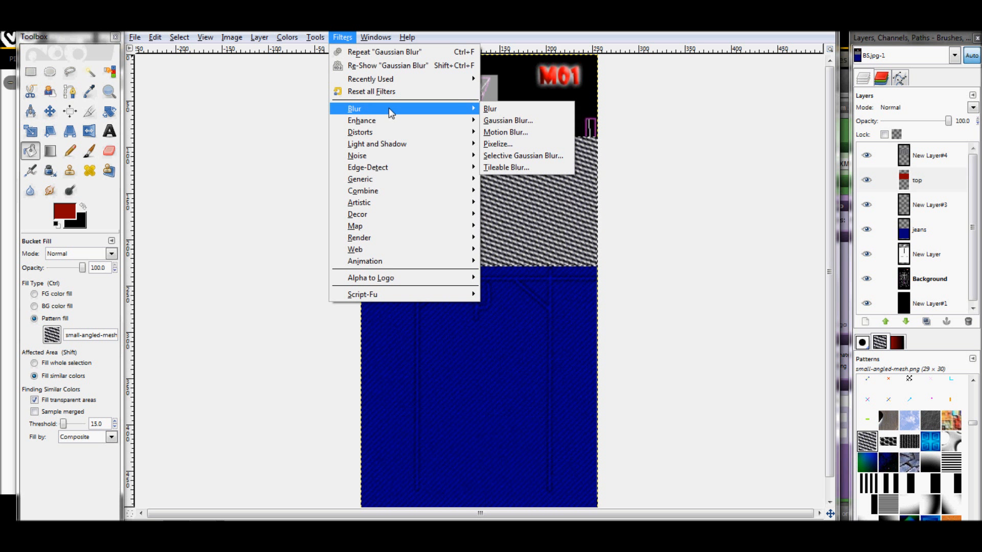
pyautogui.moveTo(390, 227)
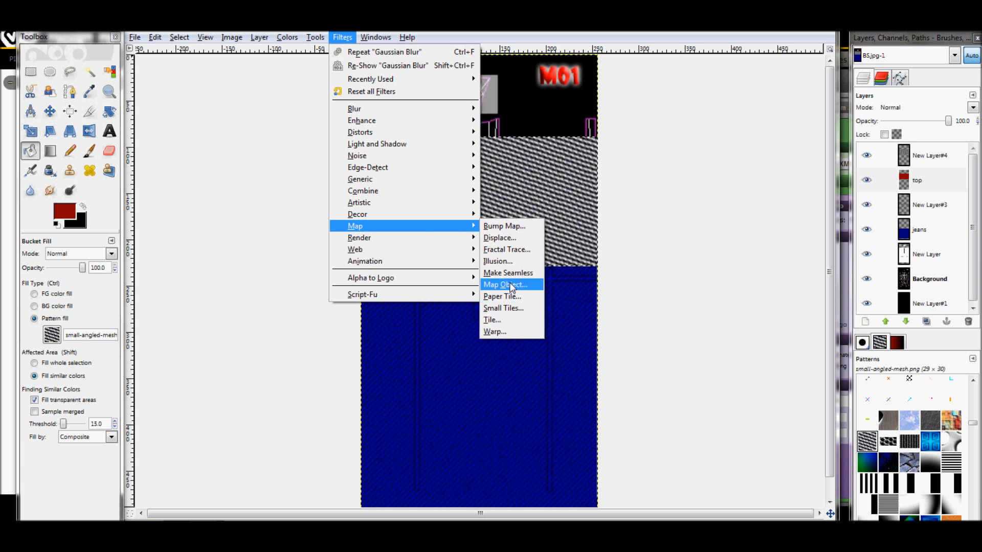
pyautogui.click(505, 226)
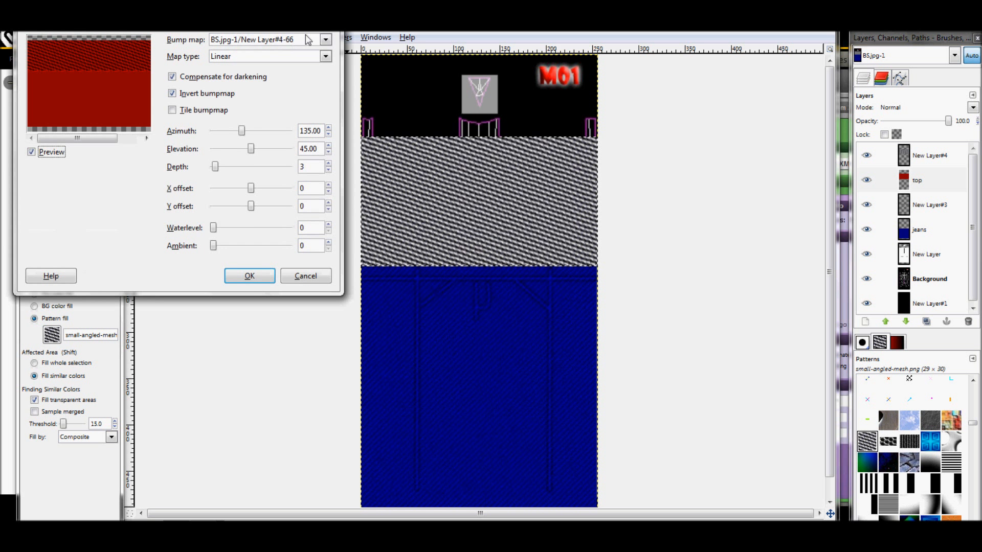
pyautogui.click(307, 277)
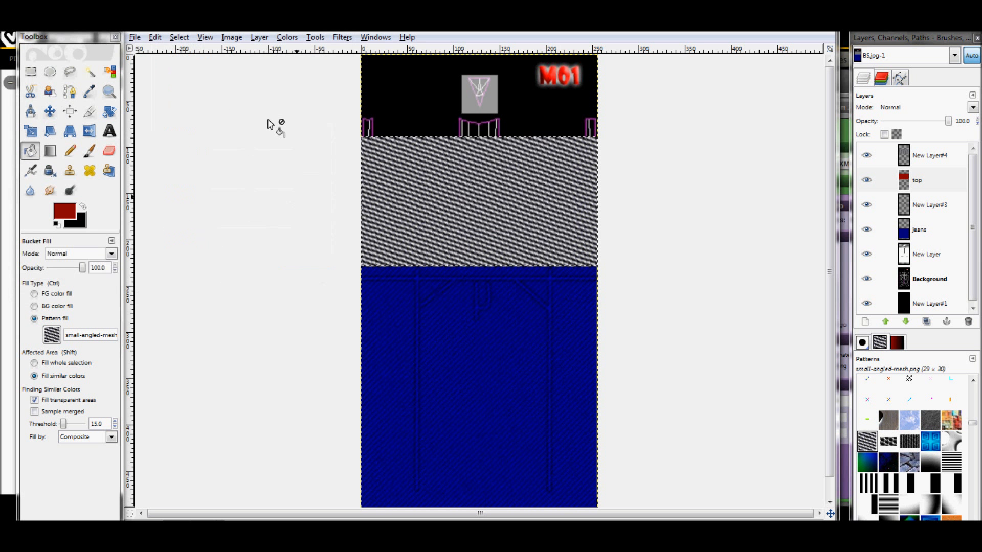
# Clear the torso selection and start a Bump Map on the top layer with New Layer#4 as the bump map source
pyautogui.click(179, 37)
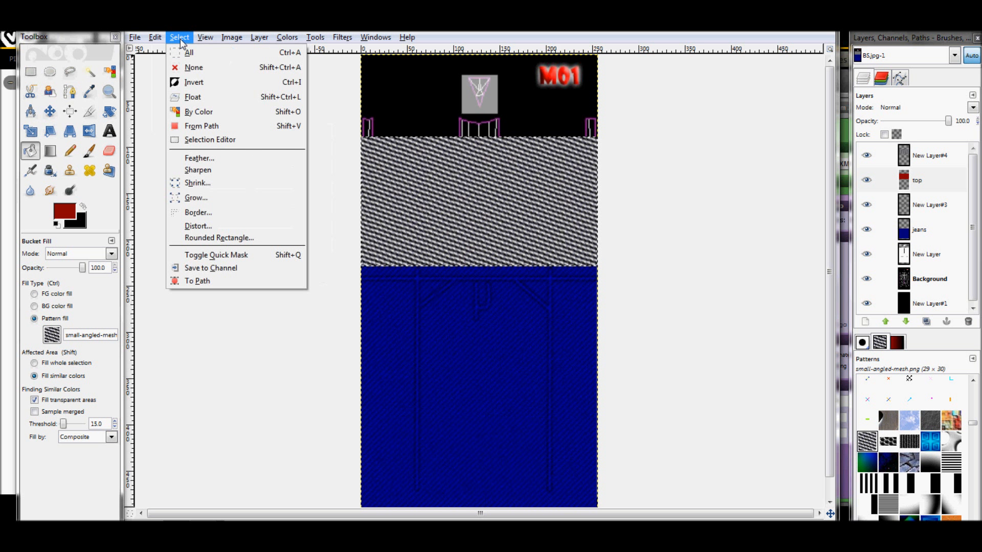
pyautogui.click(204, 67)
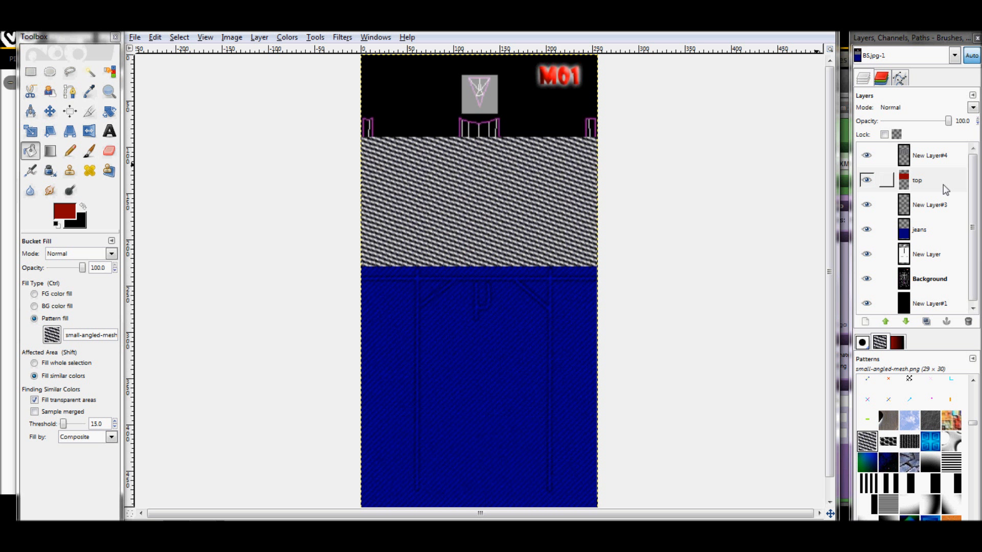
pyautogui.click(930, 179)
pyautogui.click(341, 38)
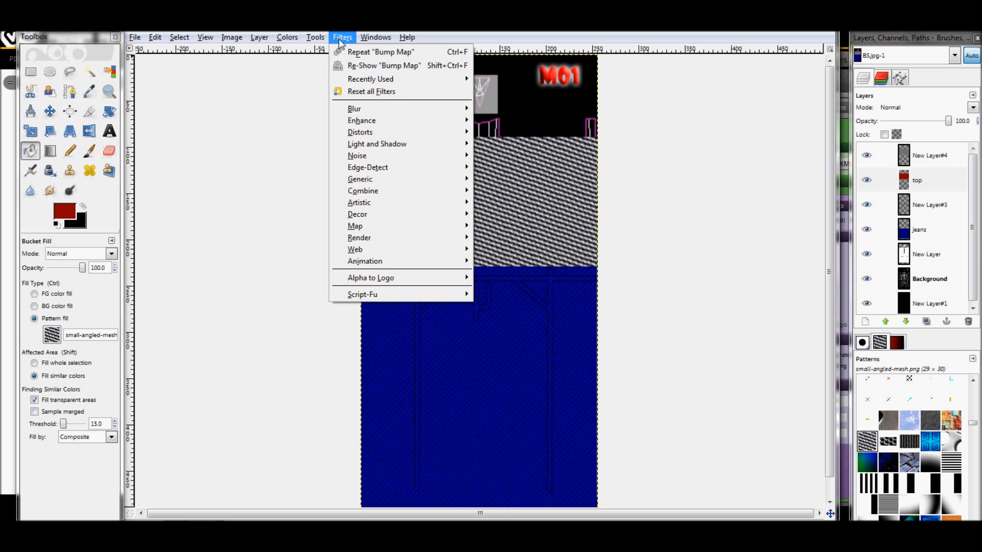
pyautogui.moveTo(369, 109)
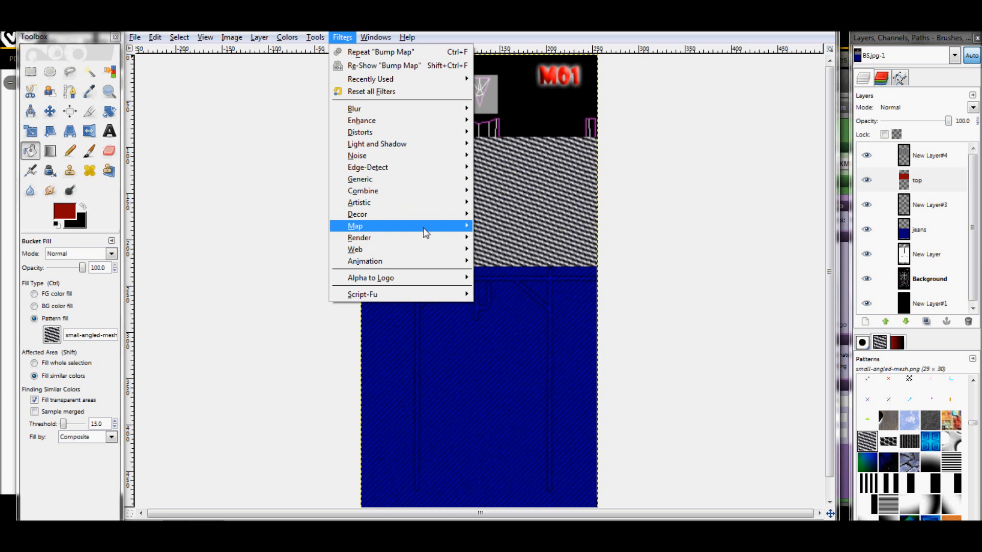
pyautogui.moveTo(425, 226)
pyautogui.click(481, 225)
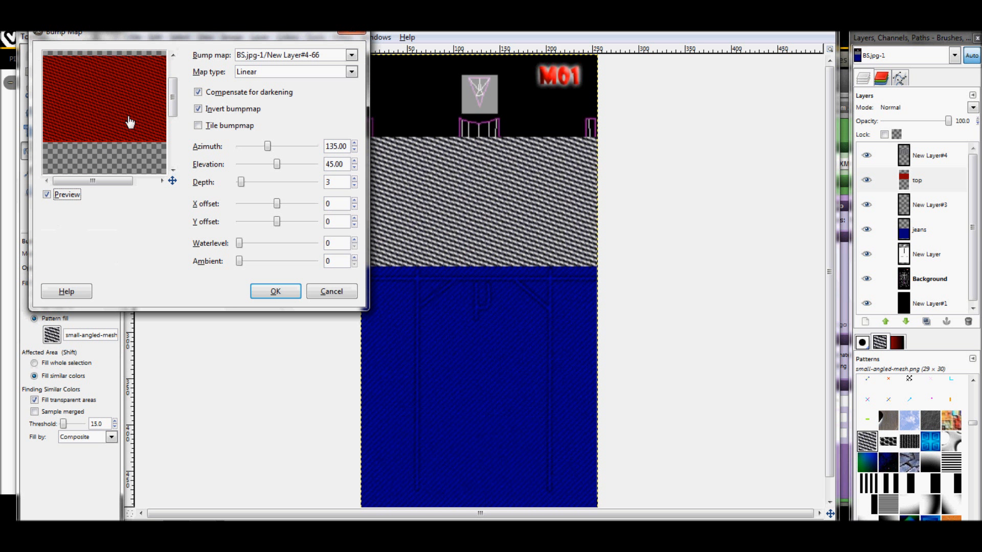
pyautogui.click(327, 54)
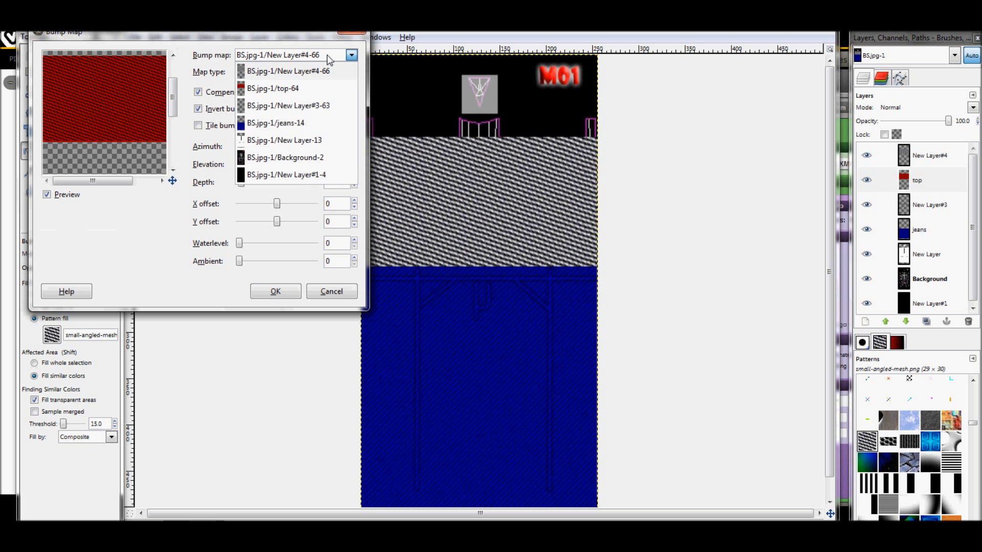
pyautogui.click(295, 72)
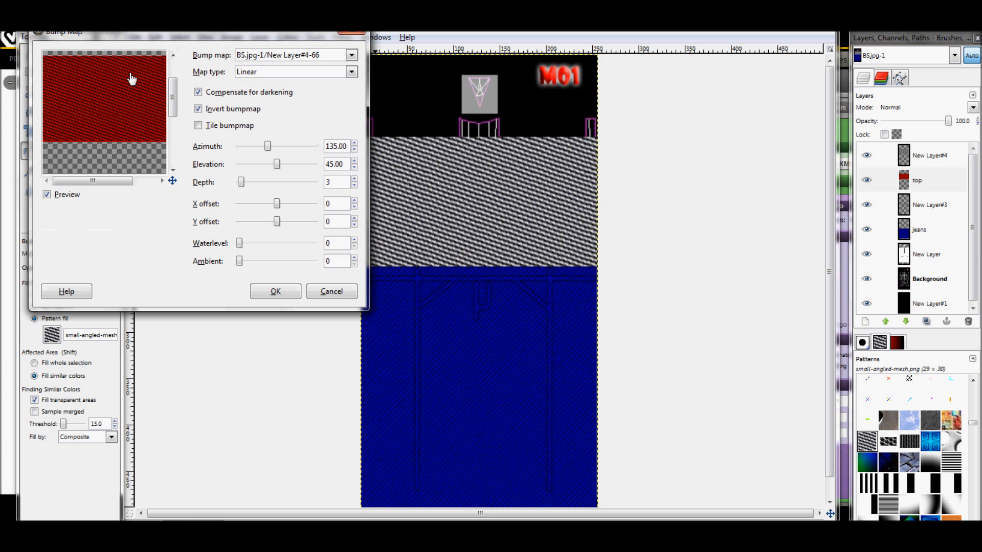
pyautogui.moveTo(209, 36); pyautogui.dragTo(437, 133)
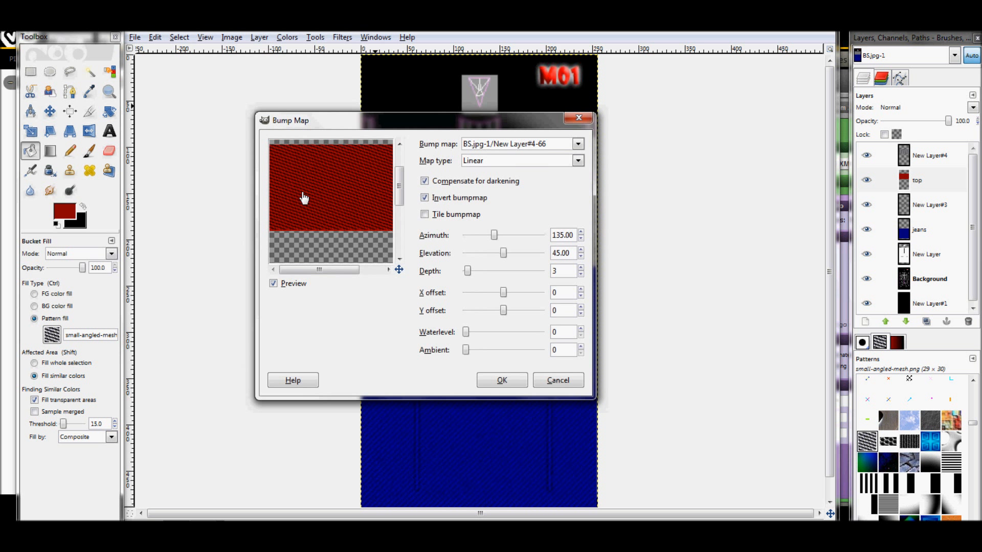
# Set the bump map's type to Spherical, keeping Compensate for darkening and Invert bumpmap enabled
pyautogui.click(544, 162)
pyautogui.click(502, 189)
pyautogui.click(524, 169)
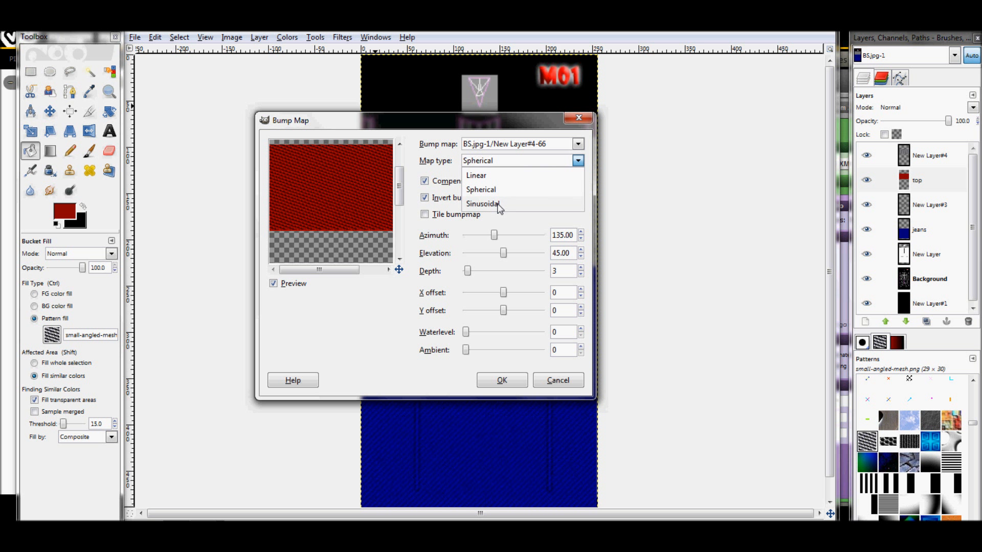
pyautogui.click(497, 205)
pyautogui.click(512, 161)
pyautogui.click(488, 189)
pyautogui.click(425, 182)
pyautogui.click(425, 181)
pyautogui.click(424, 198)
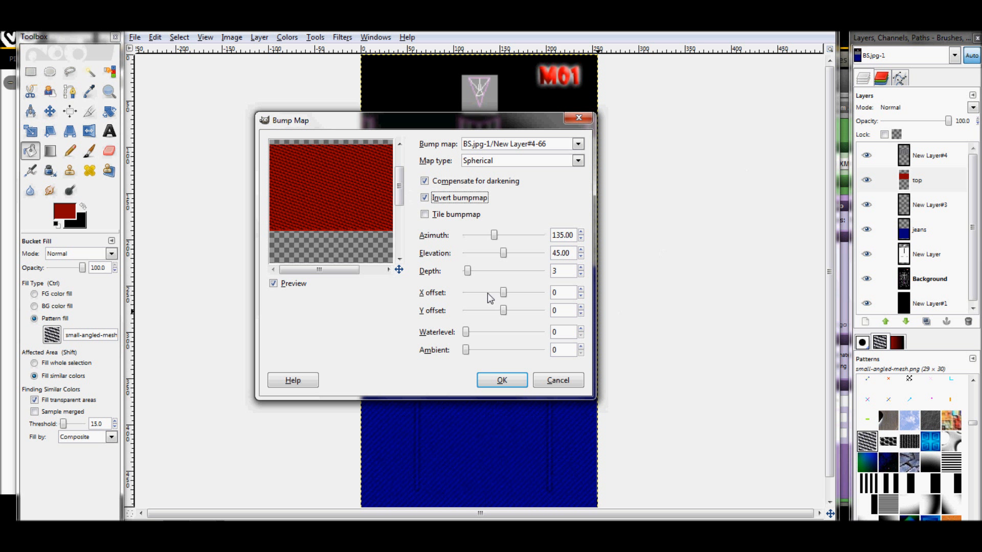
# Set the bump map's depth to 2, waterlevel to 52 and ambient to 255, and apply it to the top layer
pyautogui.click(467, 272)
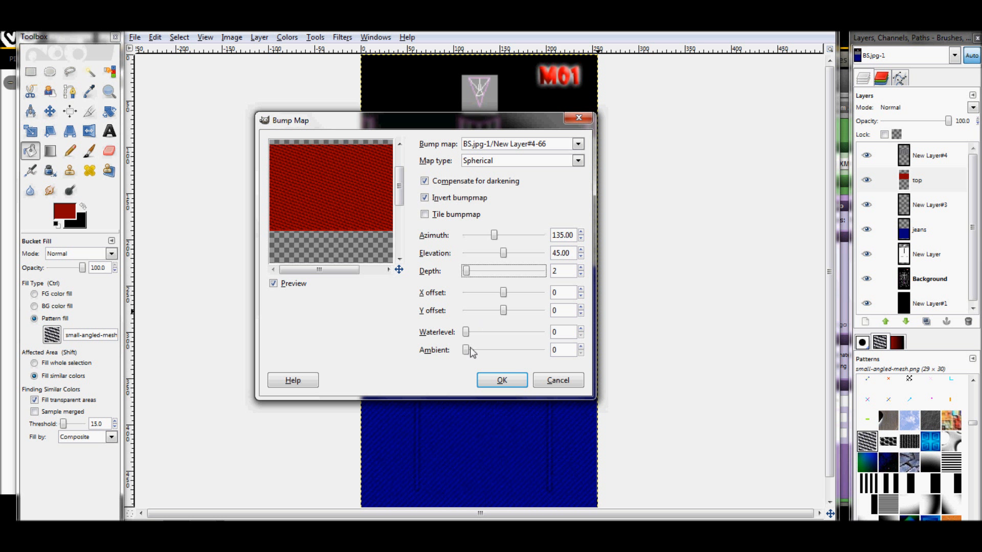
pyautogui.moveTo(466, 332); pyautogui.dragTo(506, 337)
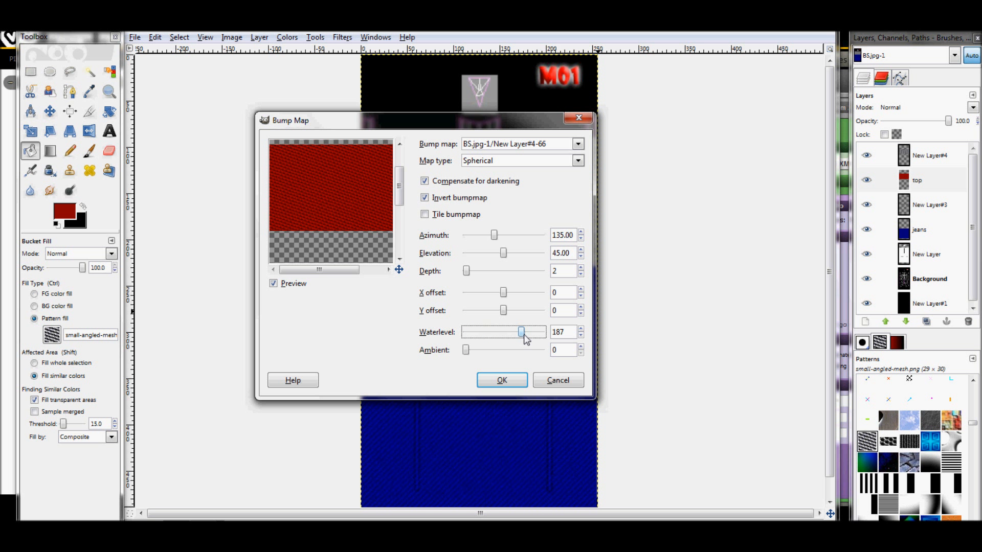
pyautogui.moveTo(519, 335); pyautogui.dragTo(518, 355)
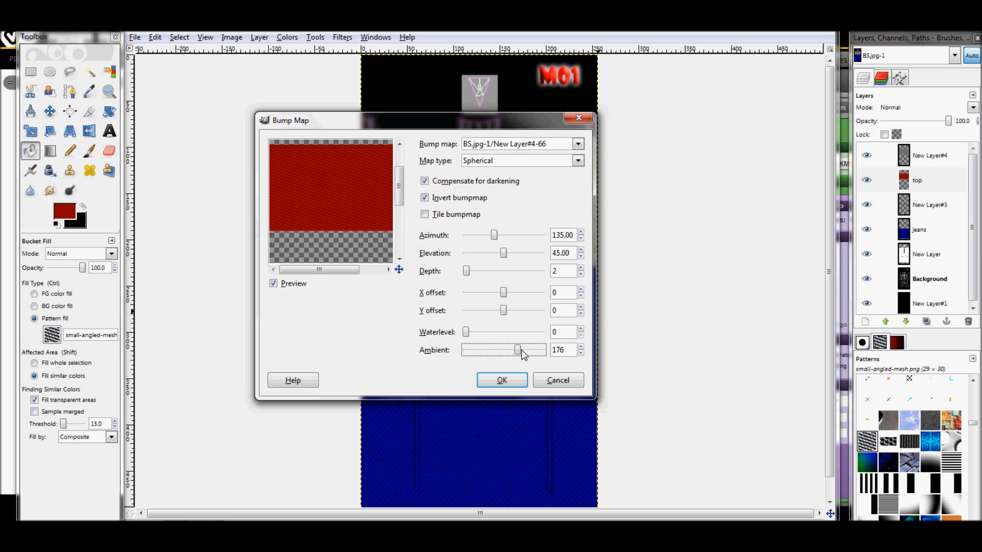
pyautogui.moveTo(519, 351); pyautogui.dragTo(576, 372)
pyautogui.moveTo(465, 337); pyautogui.dragTo(480, 336)
pyautogui.moveTo(466, 271); pyautogui.dragTo(468, 272)
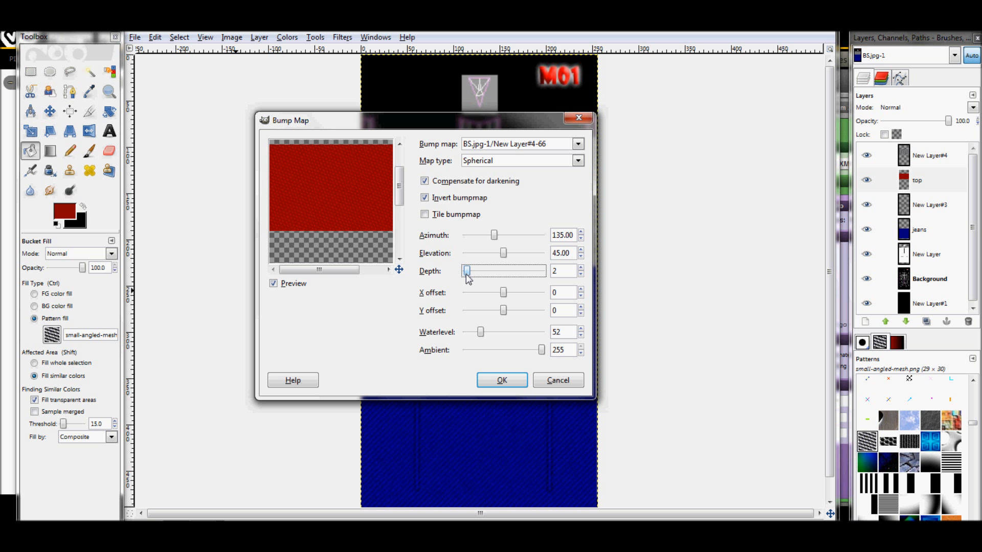
pyautogui.click(500, 380)
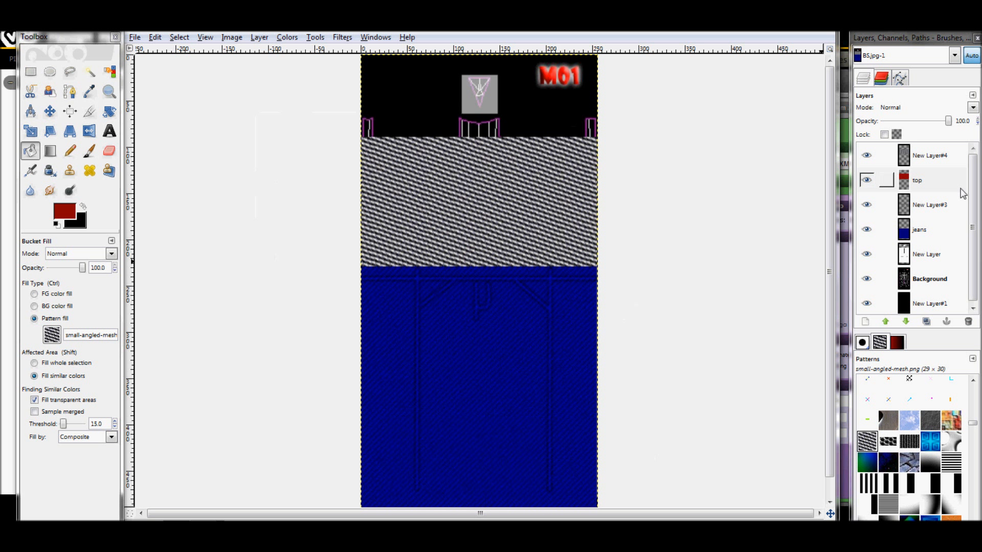
# Delete the mesh-pattern layer New Layer#4
pyautogui.click(881, 155)
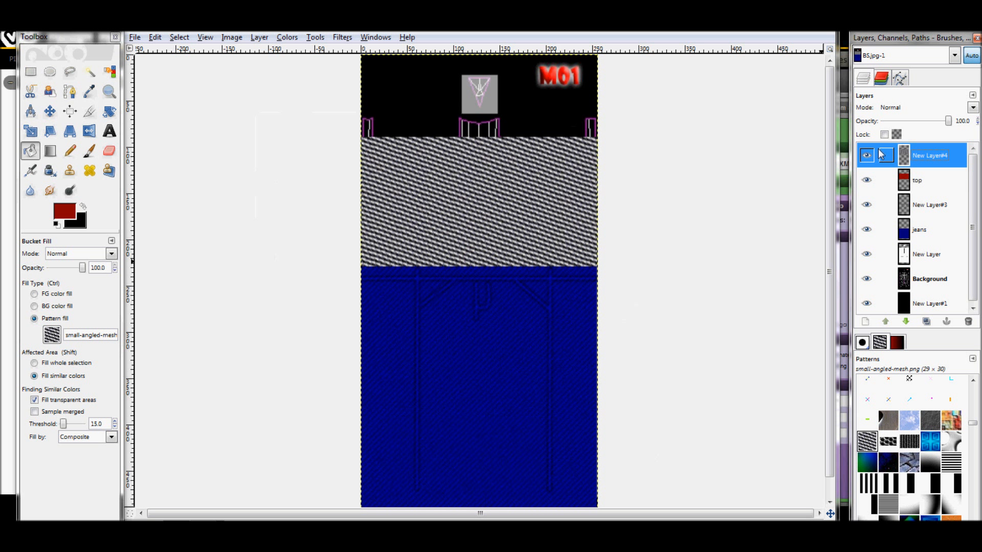
pyautogui.click(968, 322)
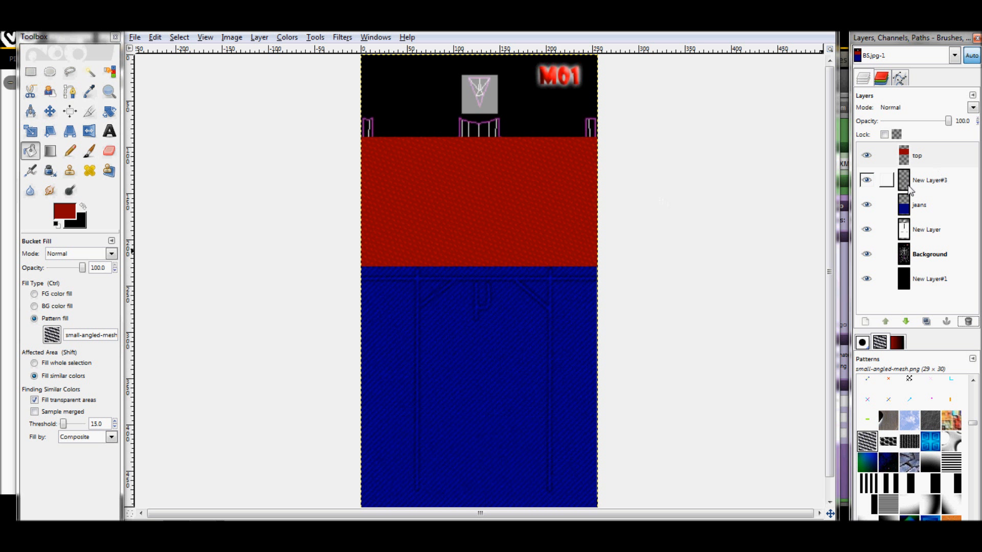
# Add a transparent 256 × 512 px layer directly above the top layer
pyautogui.click(939, 162)
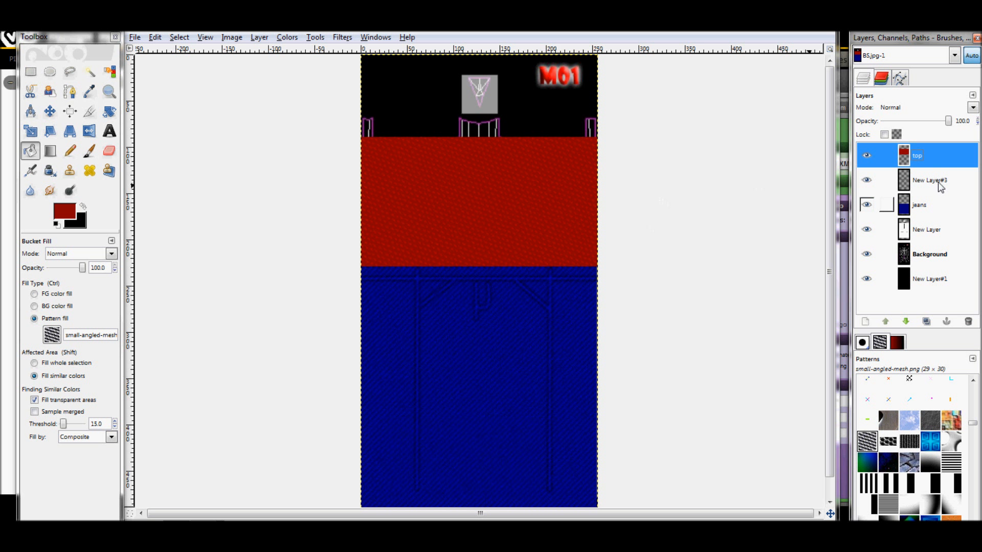
pyautogui.click(864, 322)
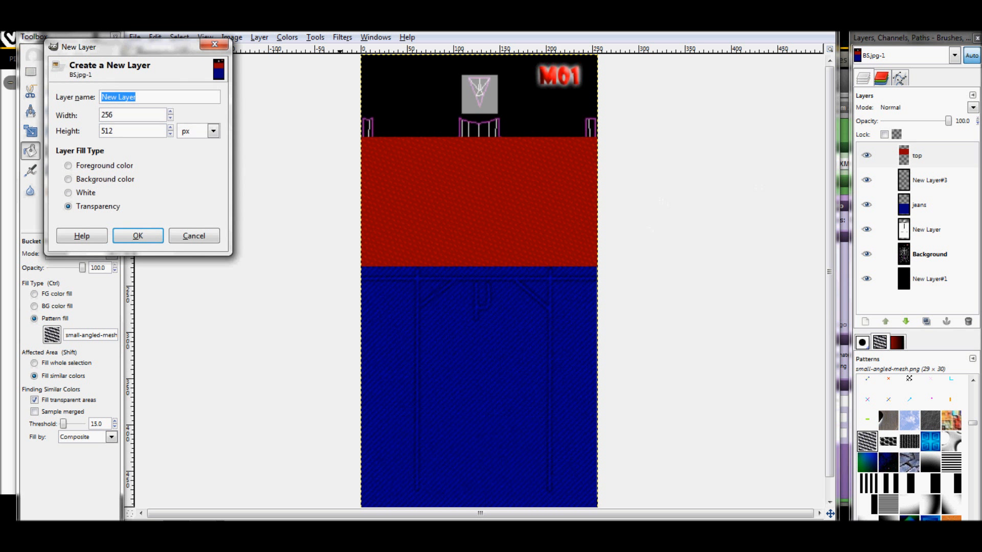
pyautogui.click(141, 235)
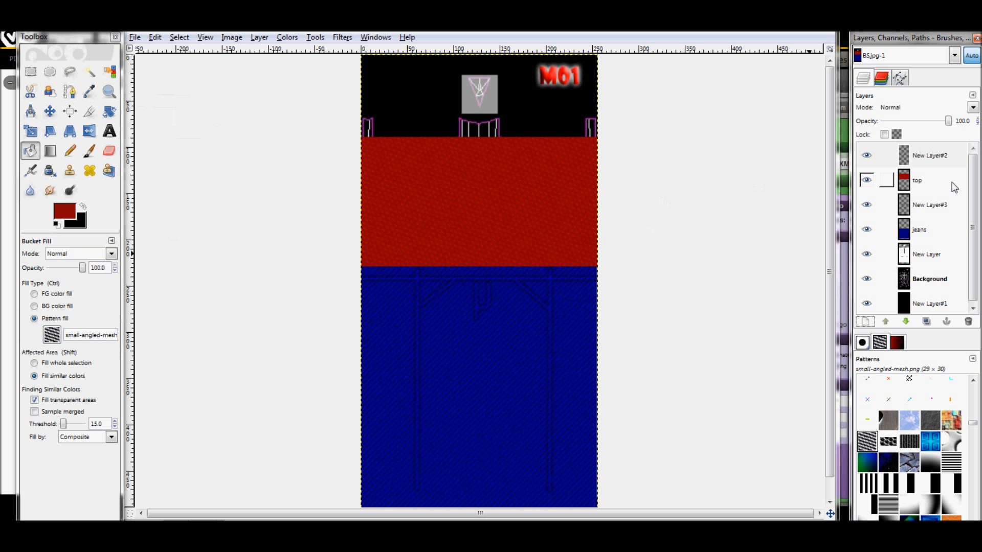
# Cut a rectangle about 56 × 44 px out of the lower middle of the jeans layer
pyautogui.click(922, 232)
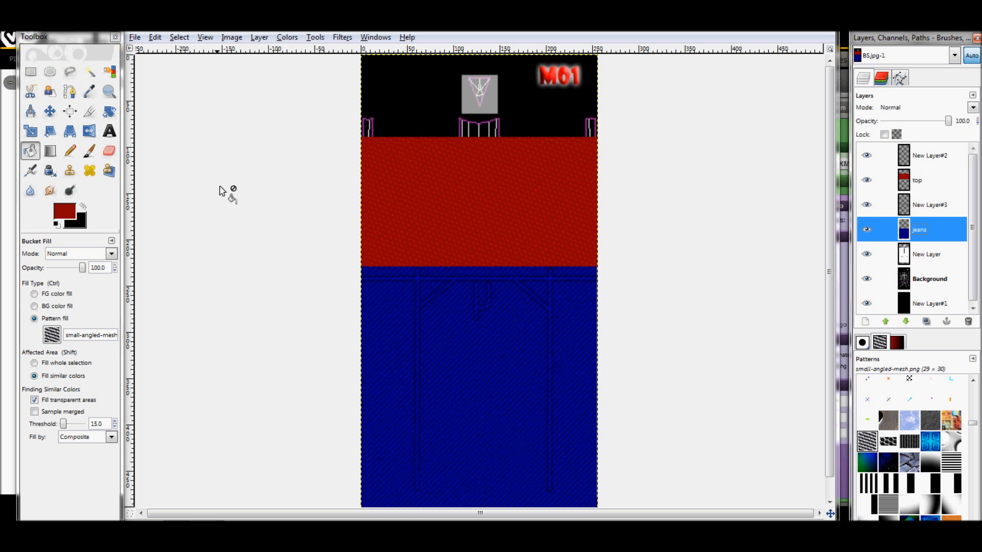
pyautogui.click(31, 72)
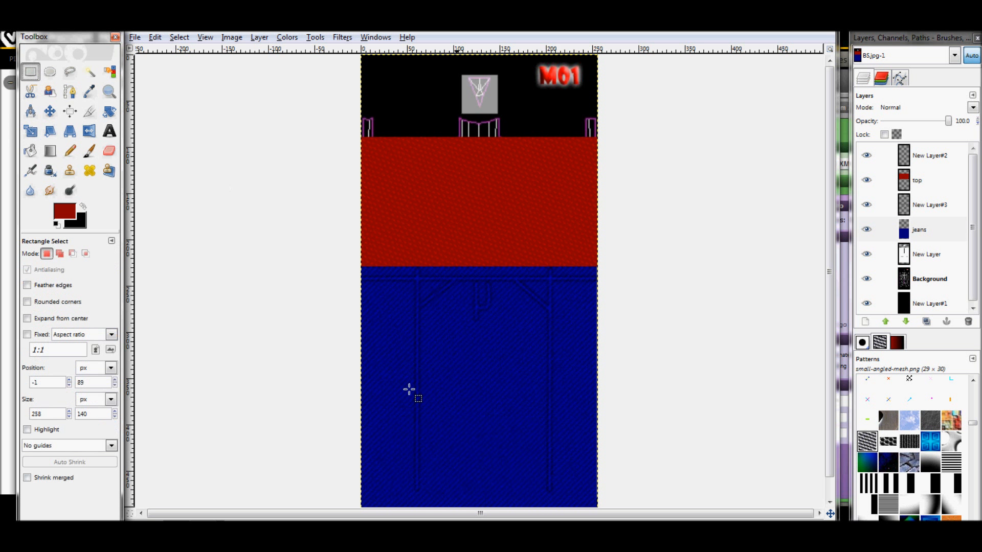
pyautogui.moveTo(447, 398); pyautogui.dragTo(526, 435)
pyautogui.moveTo(527, 443); pyautogui.dragTo(498, 437)
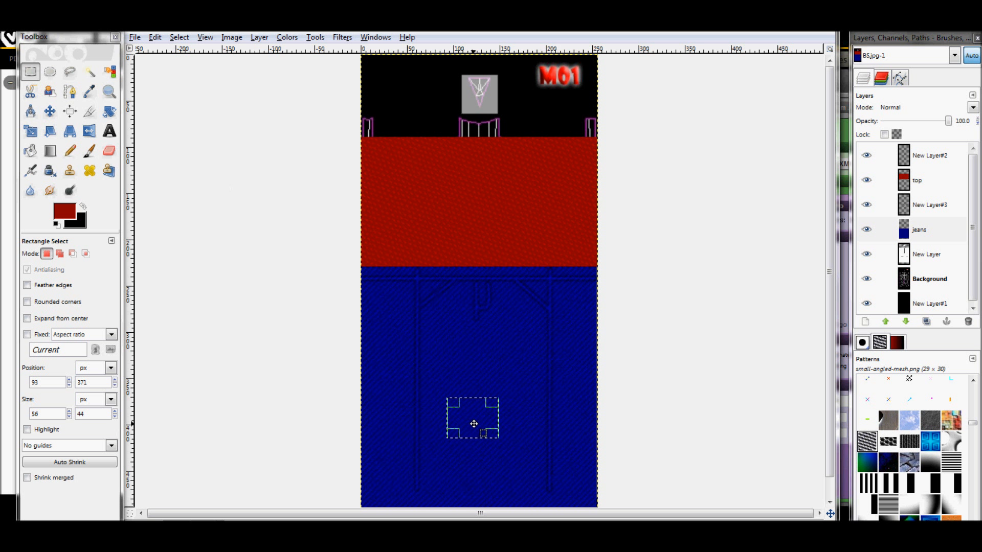
pyautogui.rightClick(481, 422)
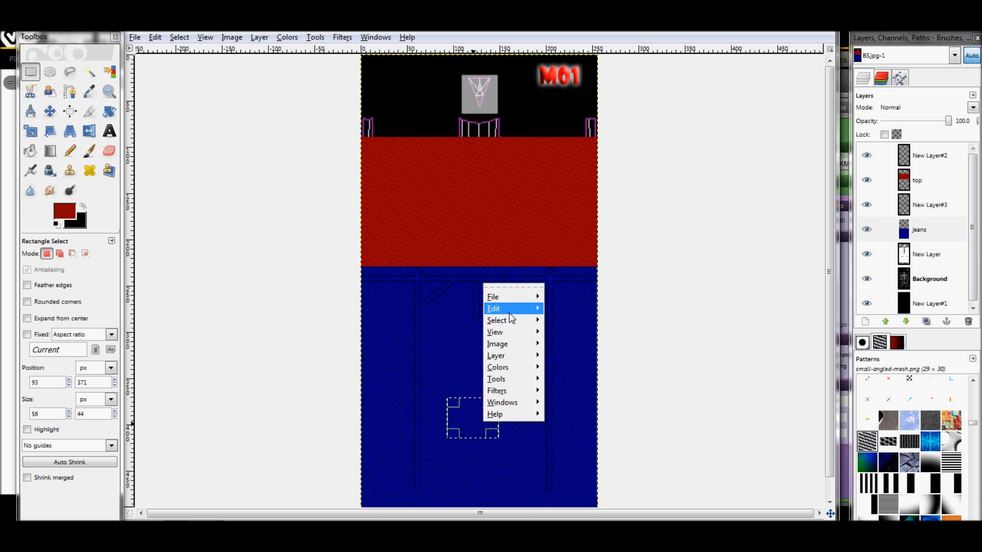
pyautogui.moveTo(510, 312)
pyautogui.click(596, 335)
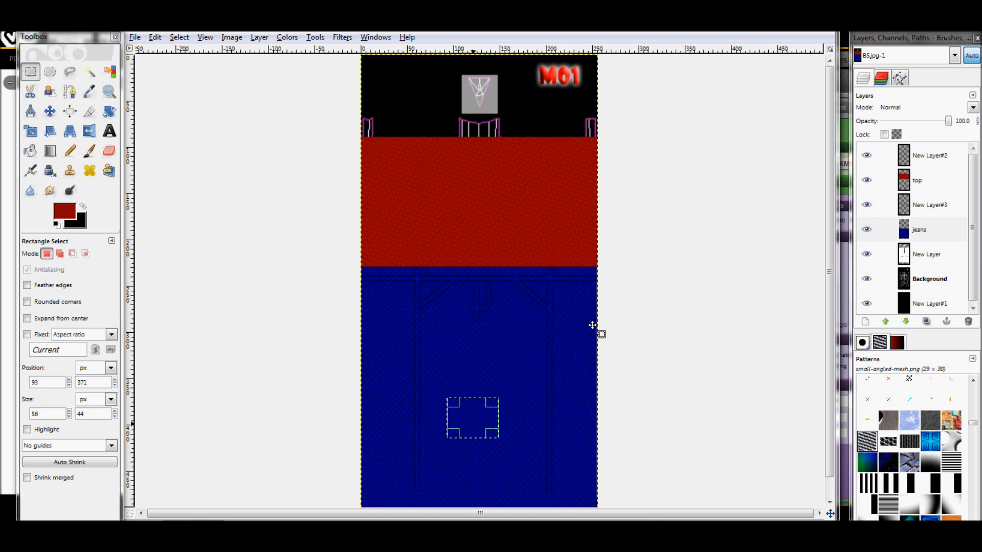
pyautogui.hotkey('ctrl', 'v')
# Paste the cut denim piece as its own layer and move it over the gray emblem square above the shirt
pyautogui.rightClick(471, 91)
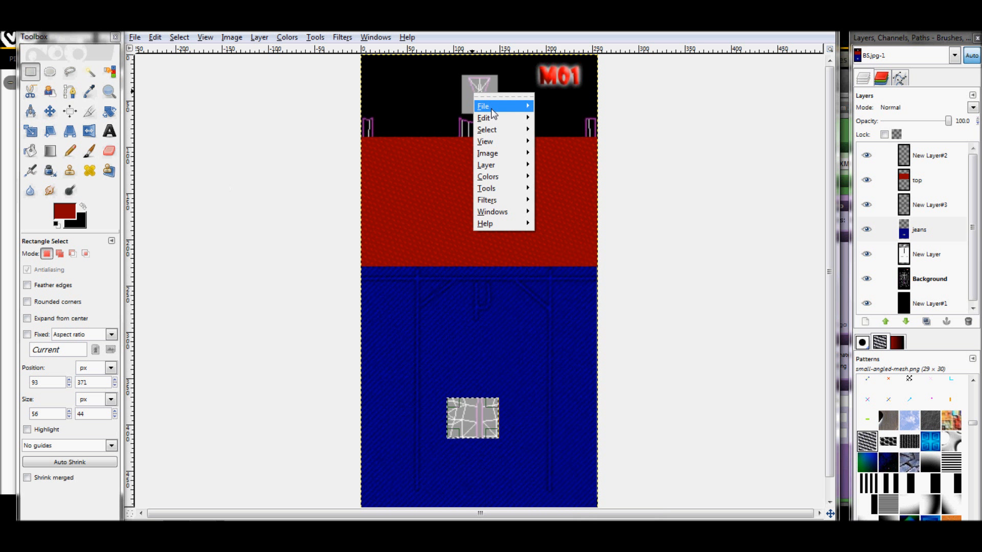
pyautogui.moveTo(491, 110)
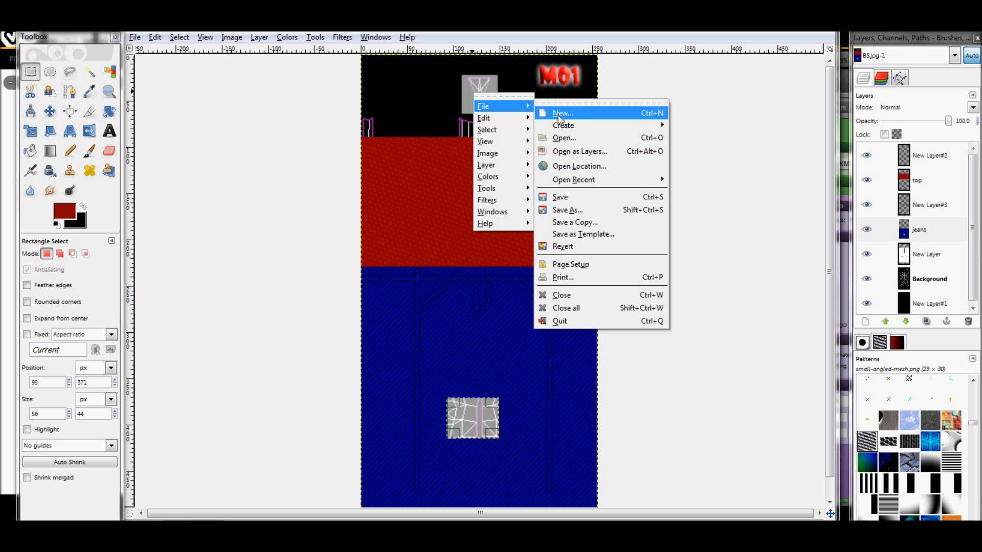
pyautogui.moveTo(518, 122)
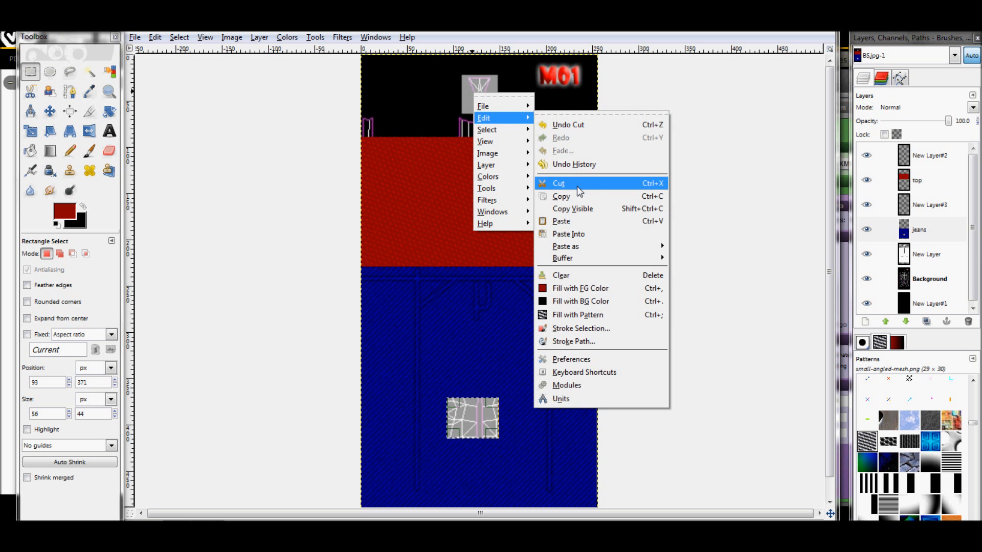
pyautogui.click(578, 221)
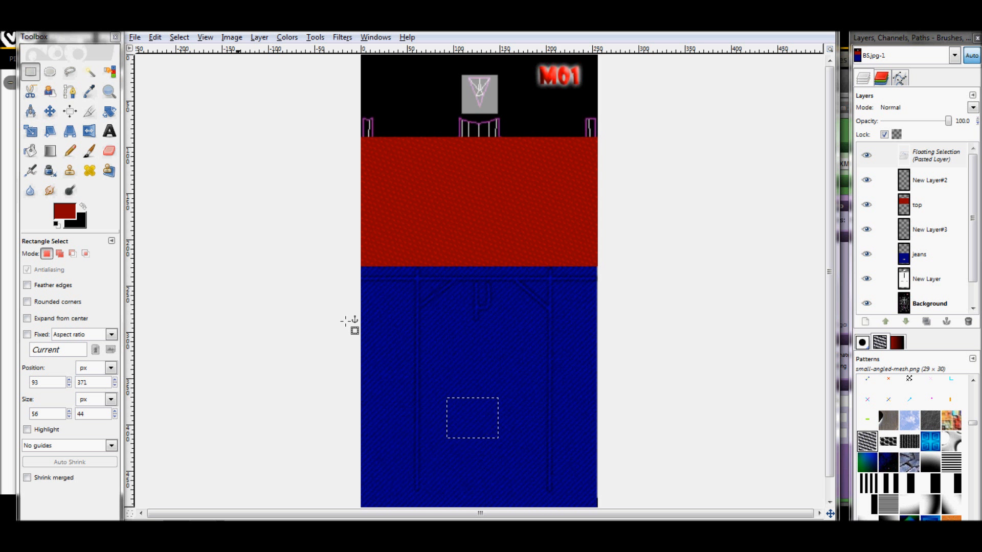
pyautogui.click(864, 323)
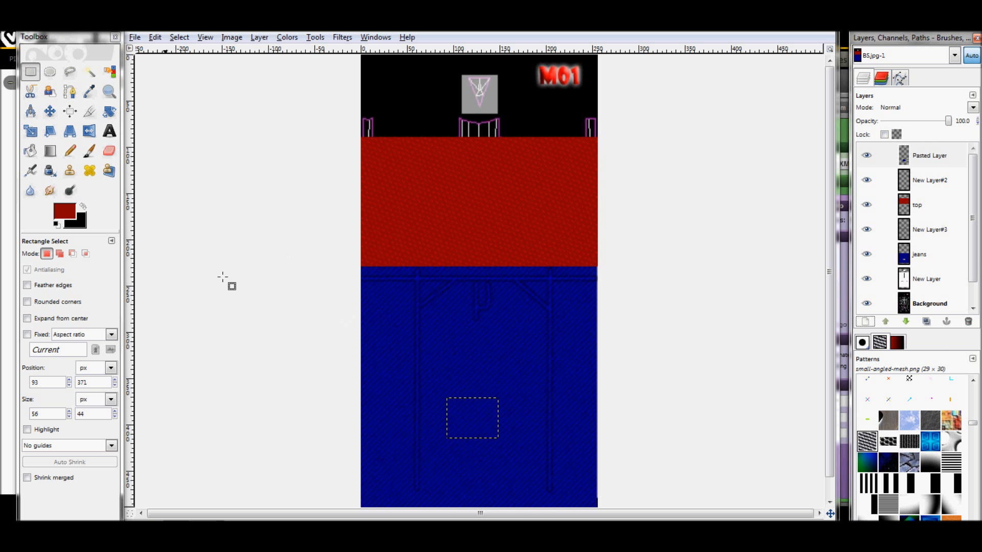
pyautogui.click(56, 112)
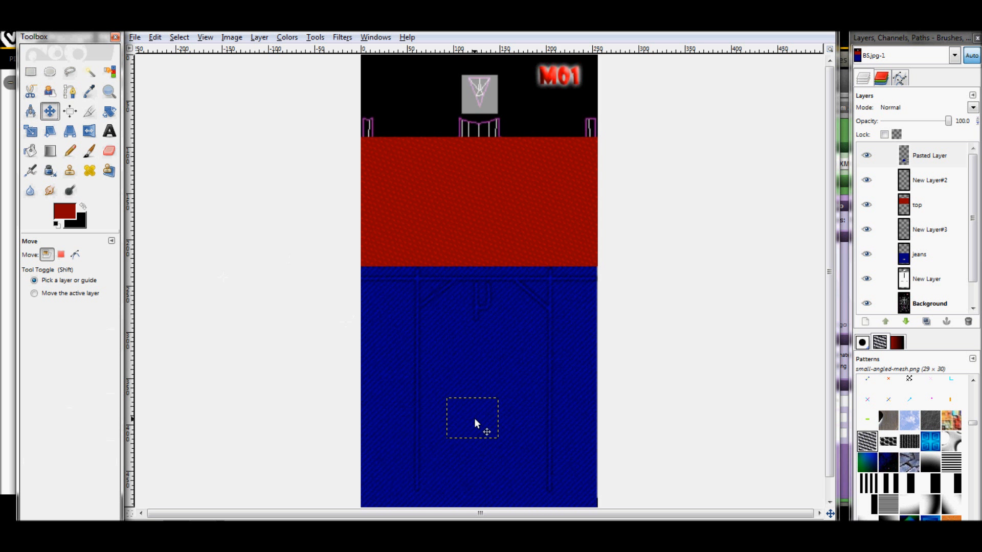
pyautogui.moveTo(474, 418); pyautogui.dragTo(481, 82)
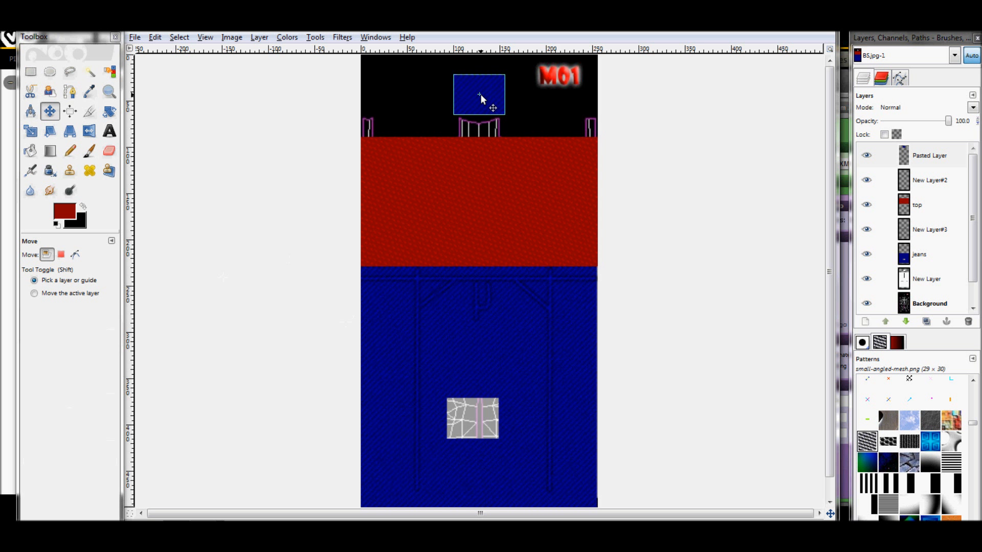
# Undo the denim piece's move, layer conversion, paste and cut, along with its rectangular selection
pyautogui.click(155, 37)
pyautogui.click(174, 49)
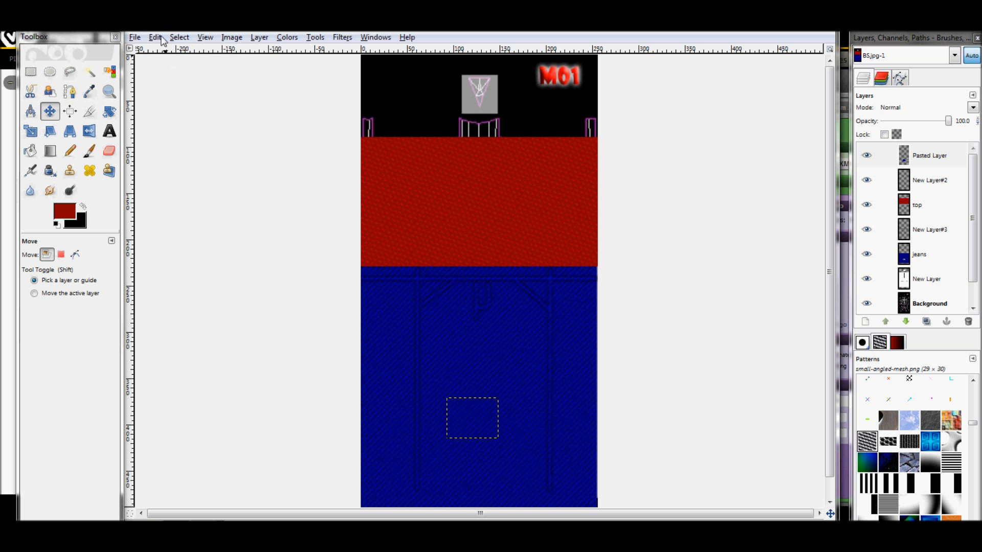
pyautogui.click(162, 38)
pyautogui.click(169, 49)
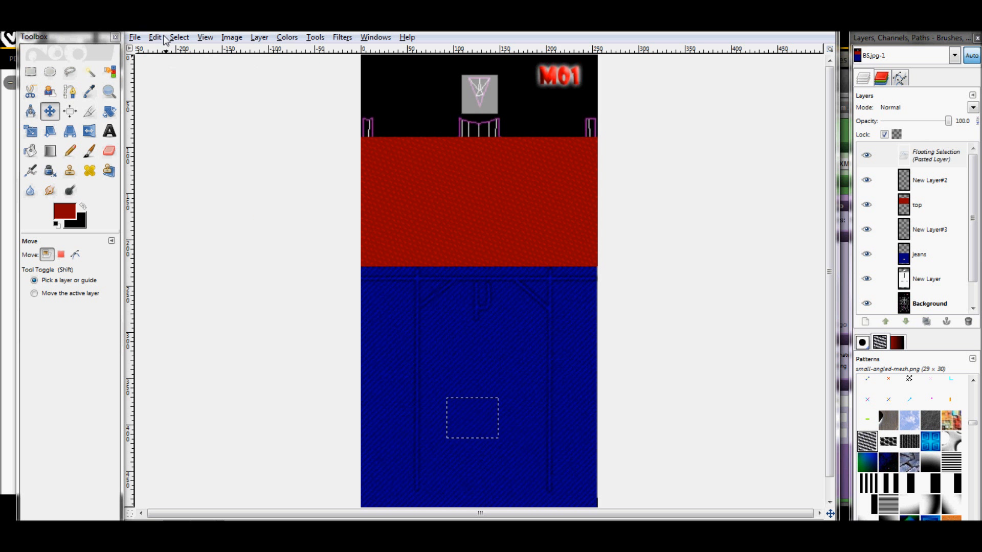
pyautogui.click(156, 38)
pyautogui.click(170, 52)
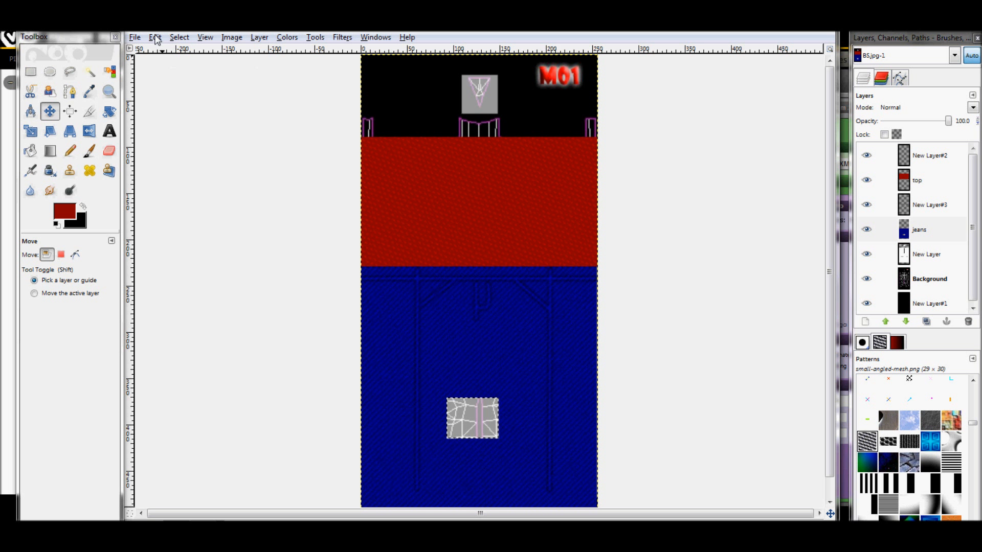
pyautogui.click(156, 38)
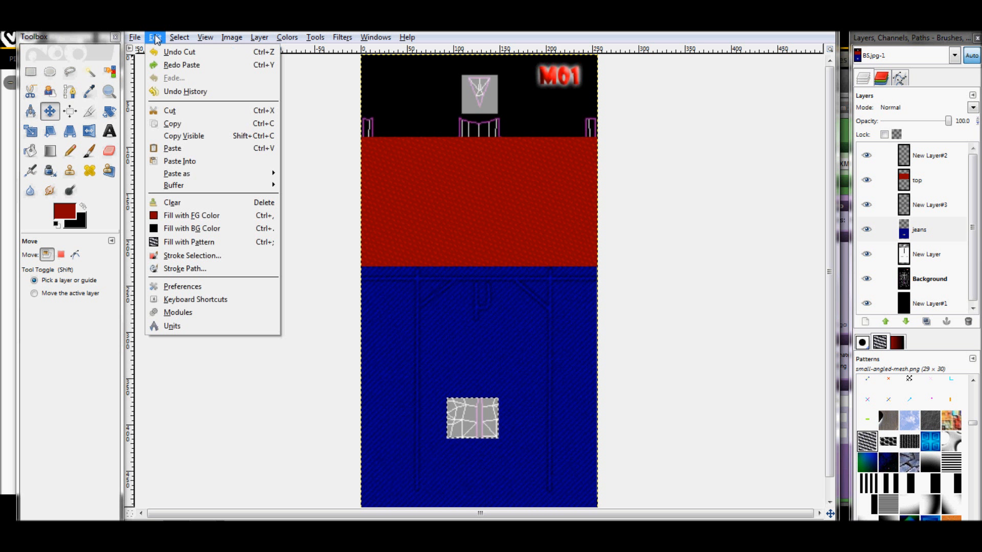
pyautogui.click(171, 53)
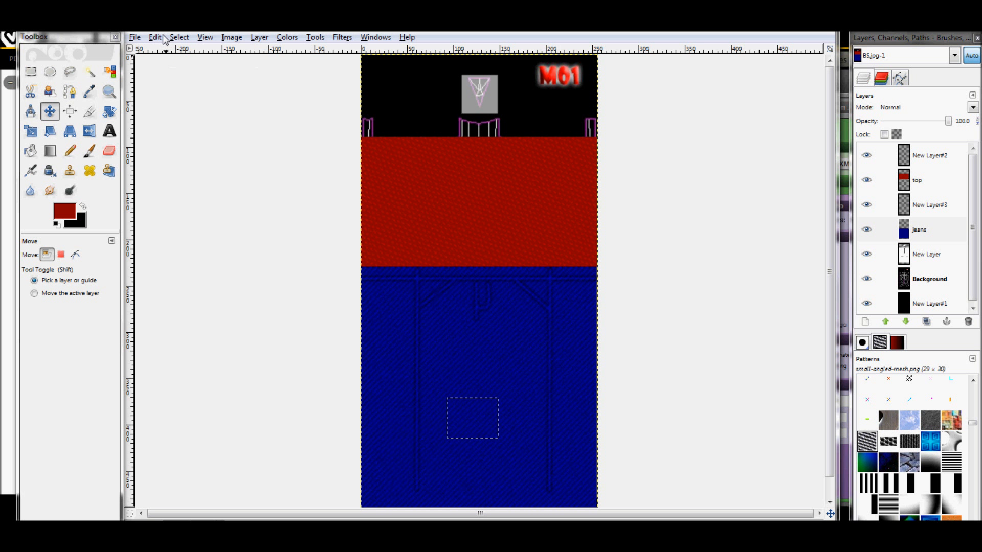
pyautogui.click(155, 38)
pyautogui.click(171, 53)
# Copy a rectangle about 48 × 38 px from the lower middle of the jeans layer
pyautogui.click(30, 71)
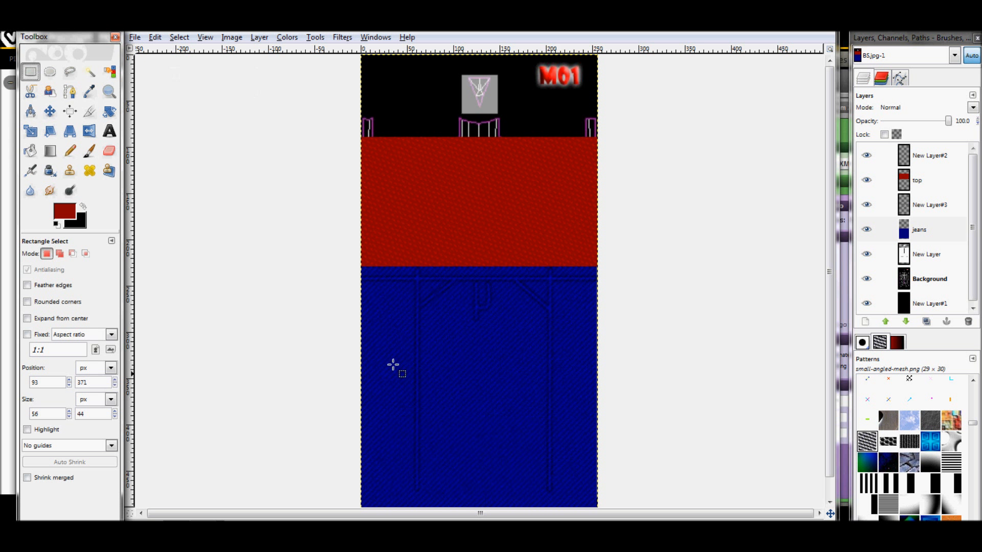
pyautogui.moveTo(447, 379); pyautogui.dragTo(491, 414)
pyautogui.rightClick(478, 402)
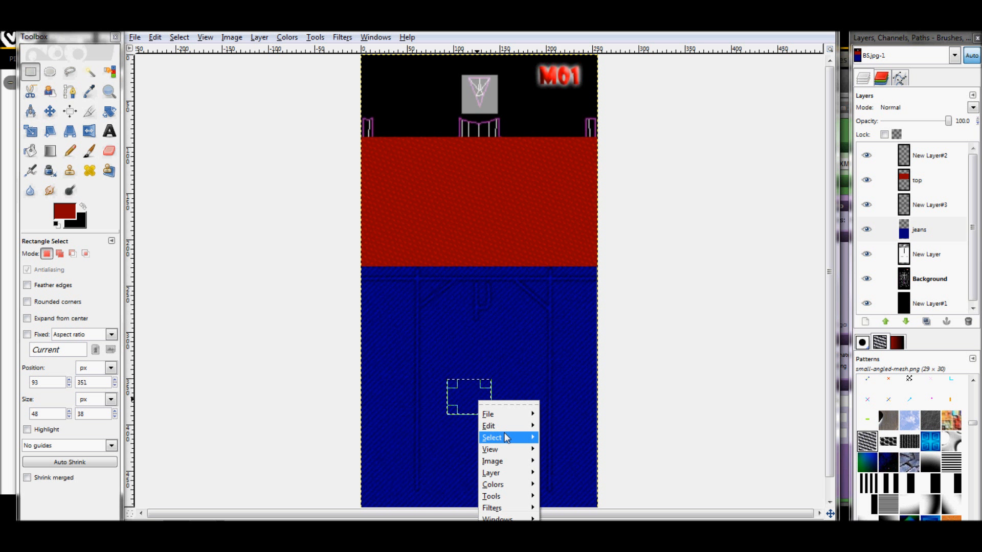
pyautogui.moveTo(504, 432)
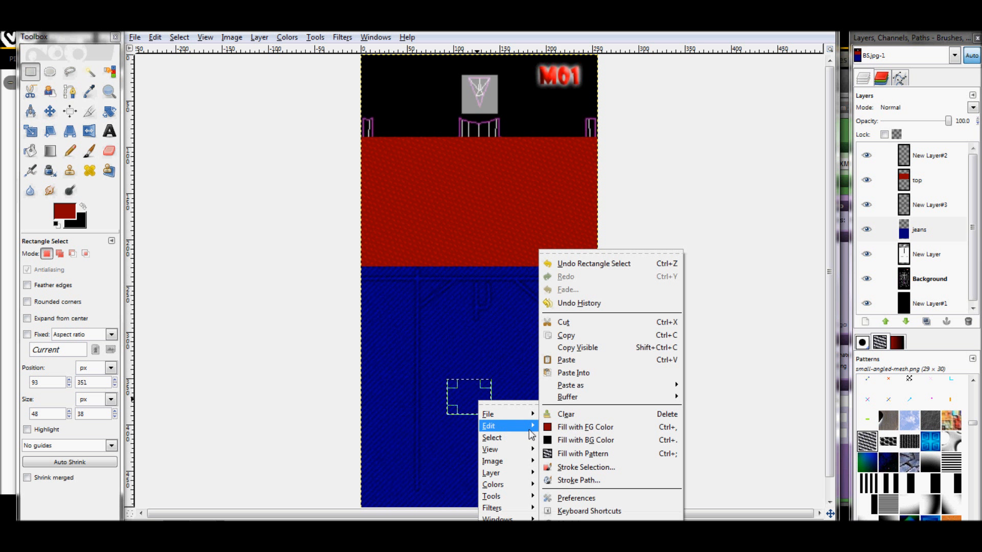
pyautogui.click(592, 336)
# Paste the copied denim piece and turn the floating selection into its own layer
pyautogui.rightClick(480, 91)
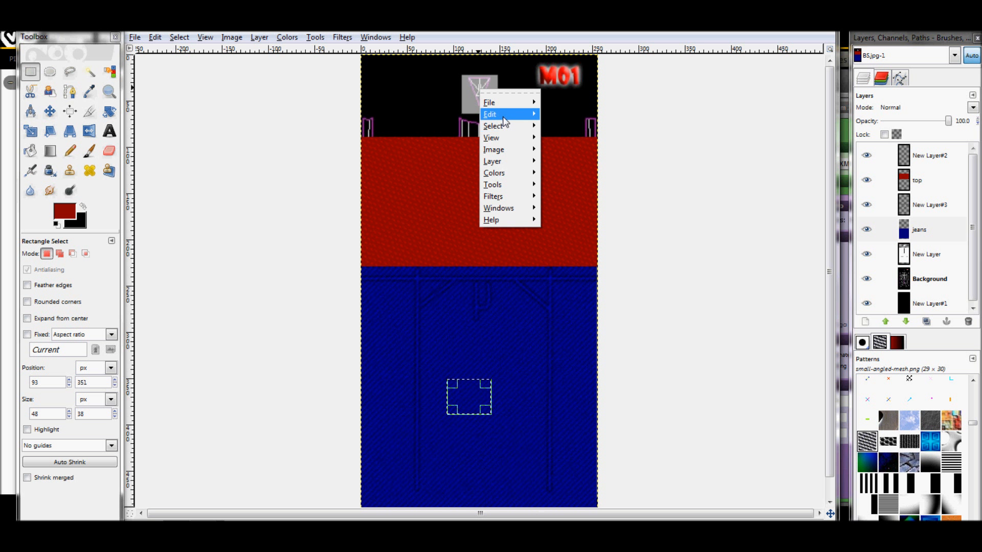
pyautogui.moveTo(504, 121)
pyautogui.click(595, 218)
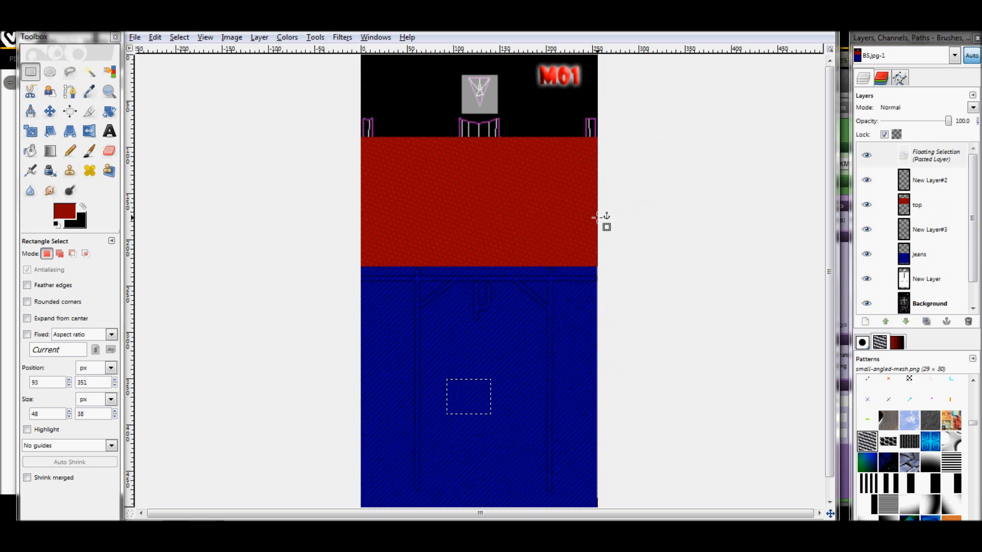
pyautogui.click(865, 321)
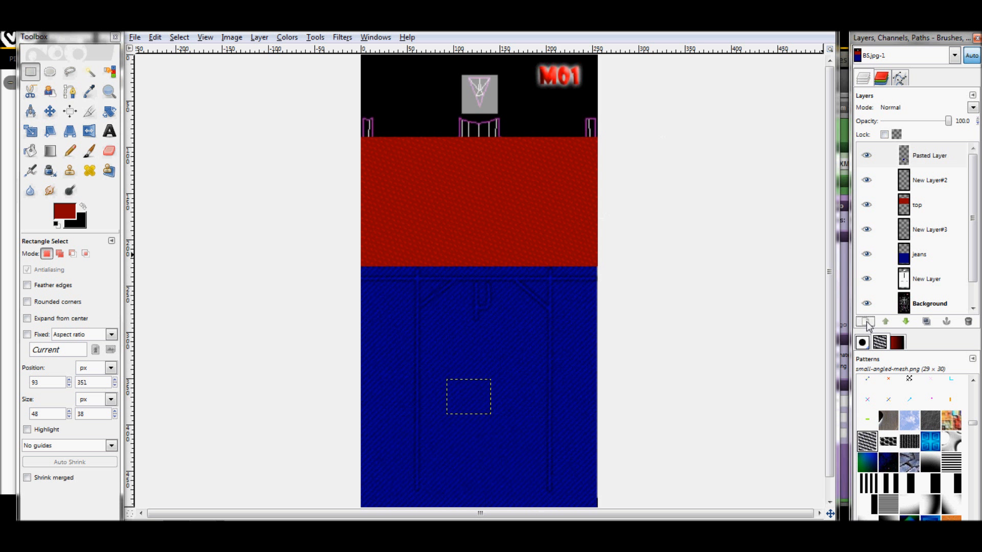
# Move the pasted denim piece onto the gray emblem square above the shirt
pyautogui.click(49, 111)
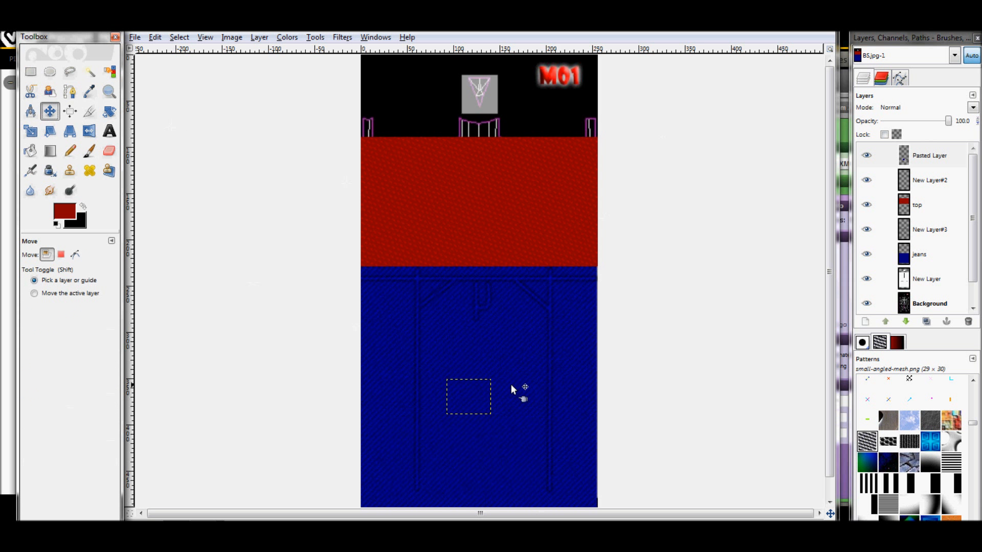
pyautogui.moveTo(474, 394); pyautogui.dragTo(487, 126)
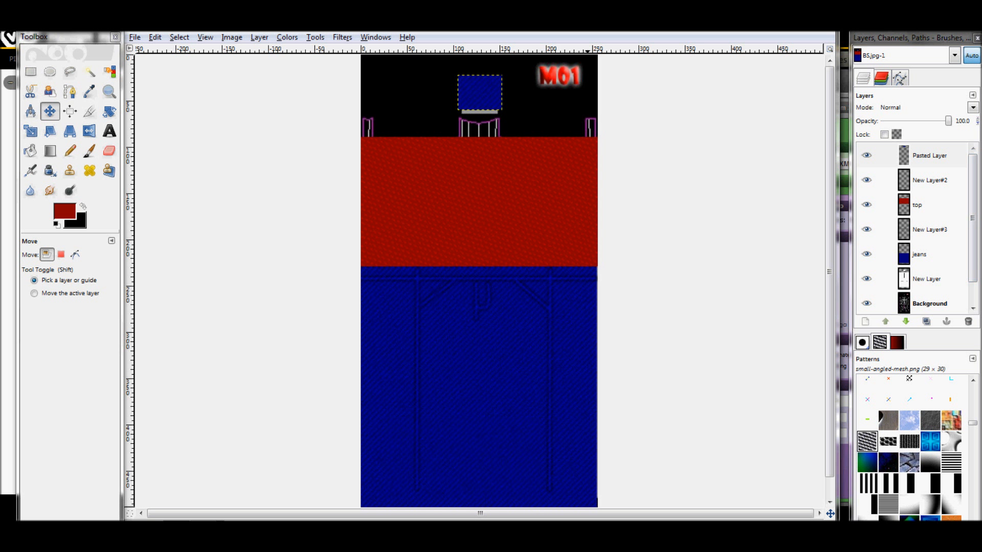
pyautogui.moveTo(477, 93); pyautogui.dragTo(476, 90)
pyautogui.click(176, 37)
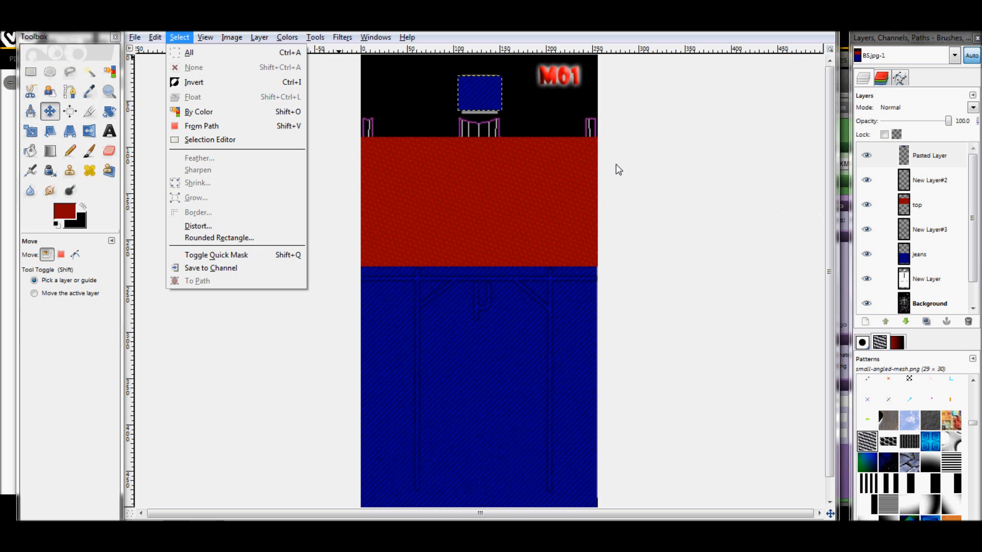
pyautogui.click(786, 208)
# Lower the pasted denim layer in the layer stack until it sits directly above the jeans layer
pyautogui.moveTo(924, 156); pyautogui.dragTo(922, 244)
pyautogui.moveTo(917, 156); pyautogui.dragTo(885, 248)
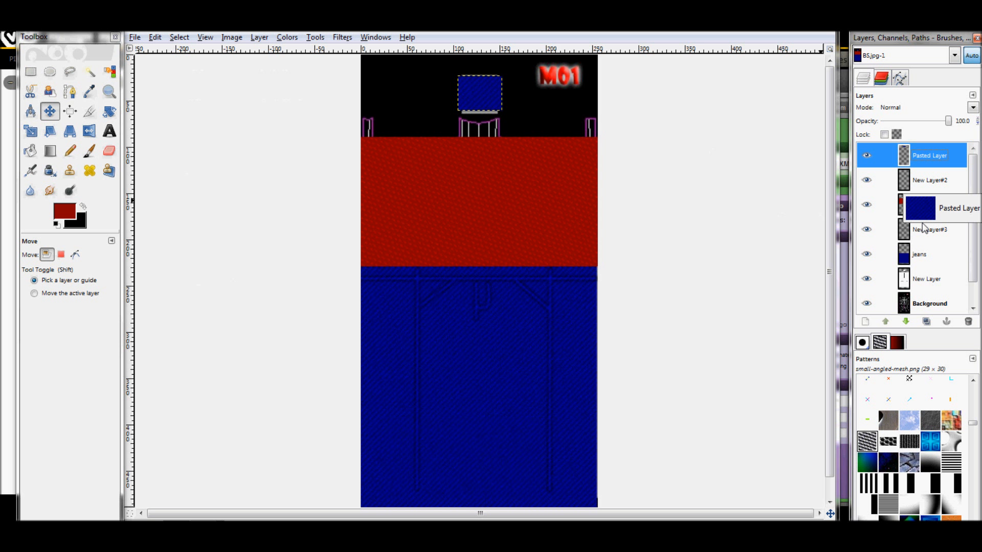
pyautogui.click(905, 321)
pyautogui.click(905, 321)
pyautogui.click(906, 321)
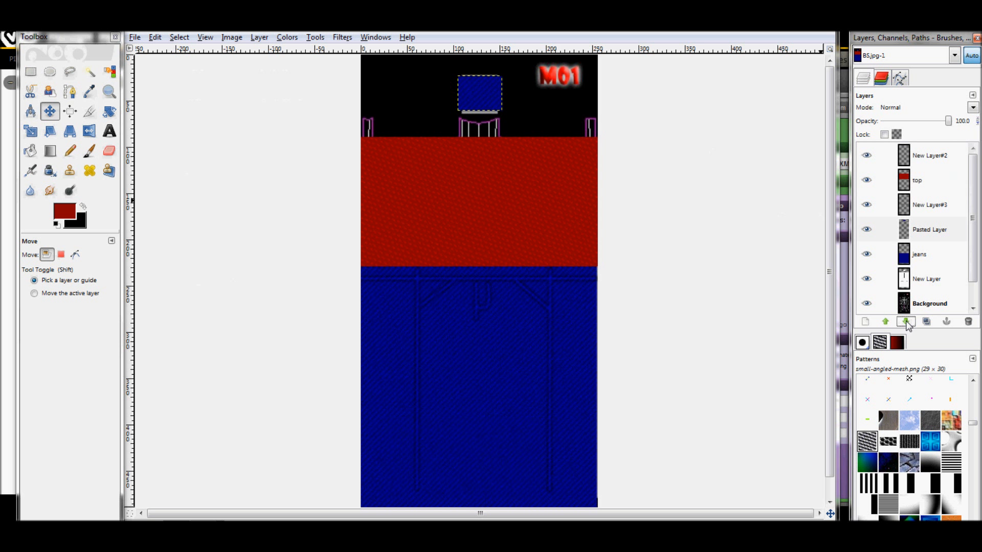
pyautogui.click(907, 324)
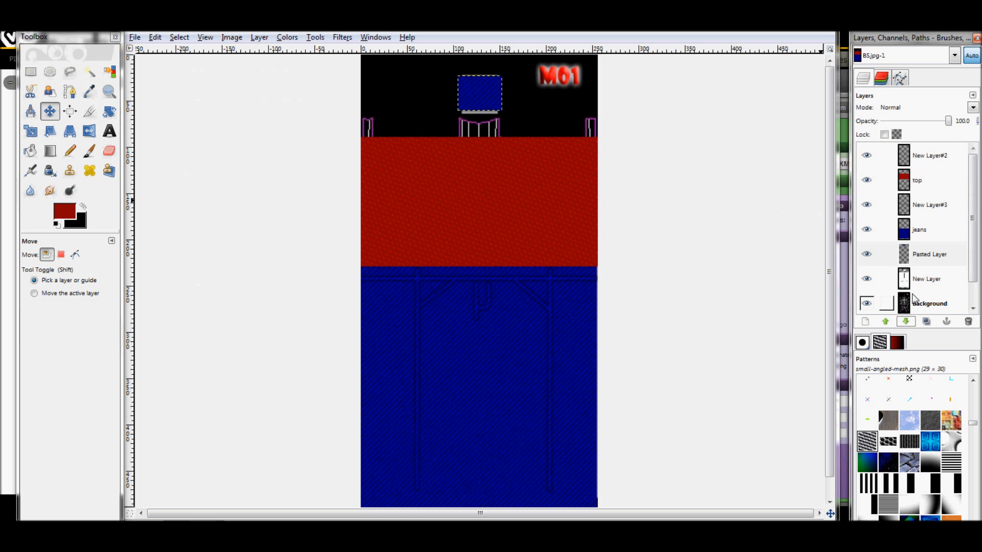
pyautogui.click(884, 325)
pyautogui.rightClick(938, 229)
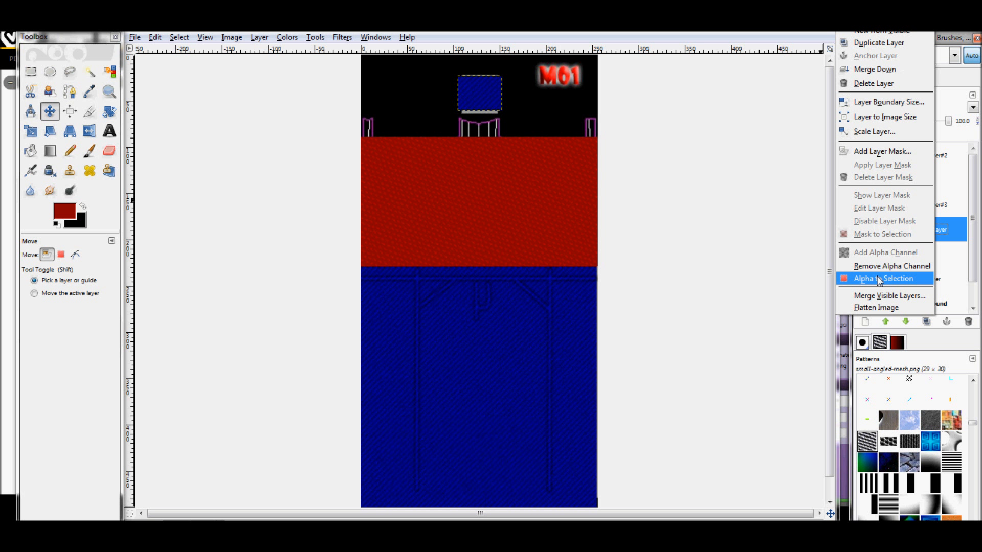
pyautogui.click(774, 359)
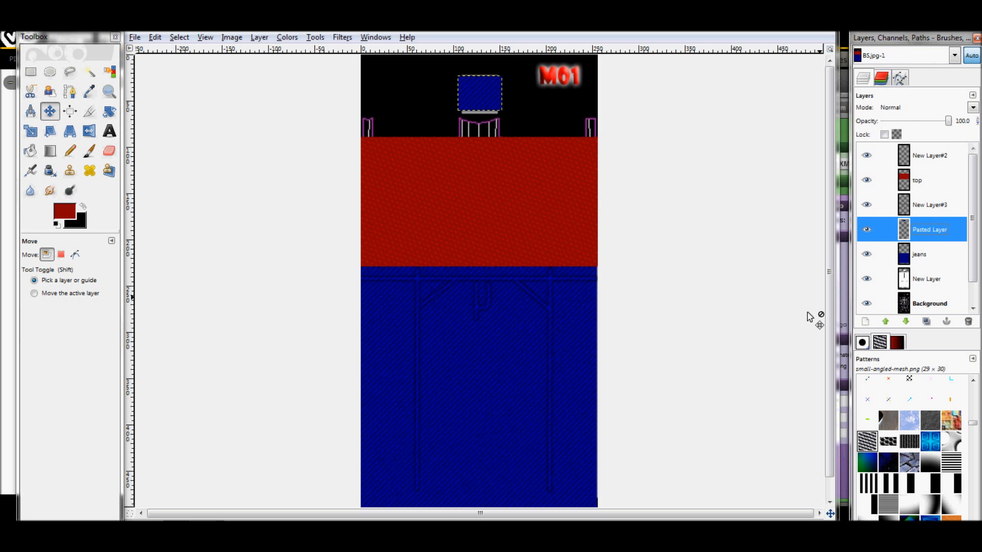
pyautogui.rightClick(928, 234)
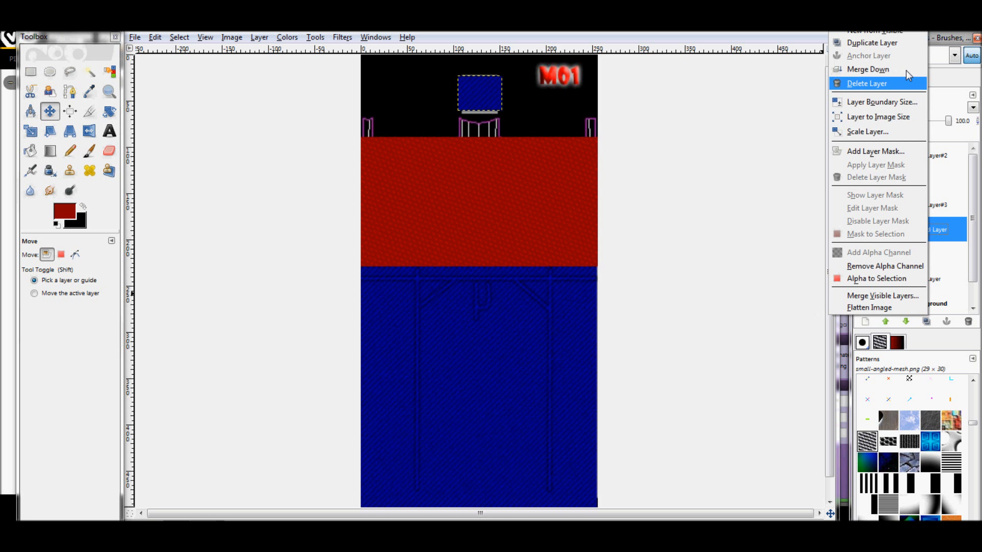
pyautogui.click(736, 125)
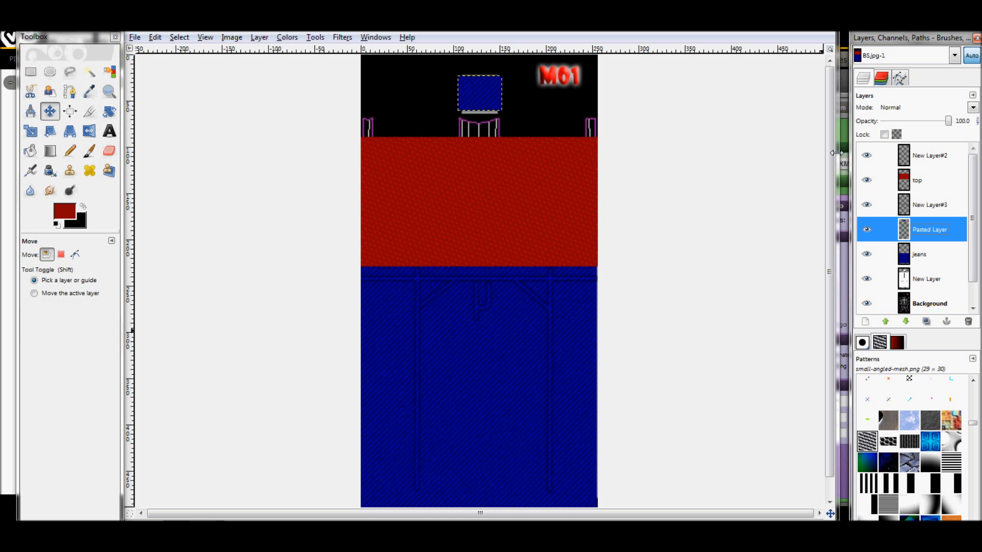
# Make the empty New Layer#2 active and set the foreground color to gray 7b7979
pyautogui.click(937, 155)
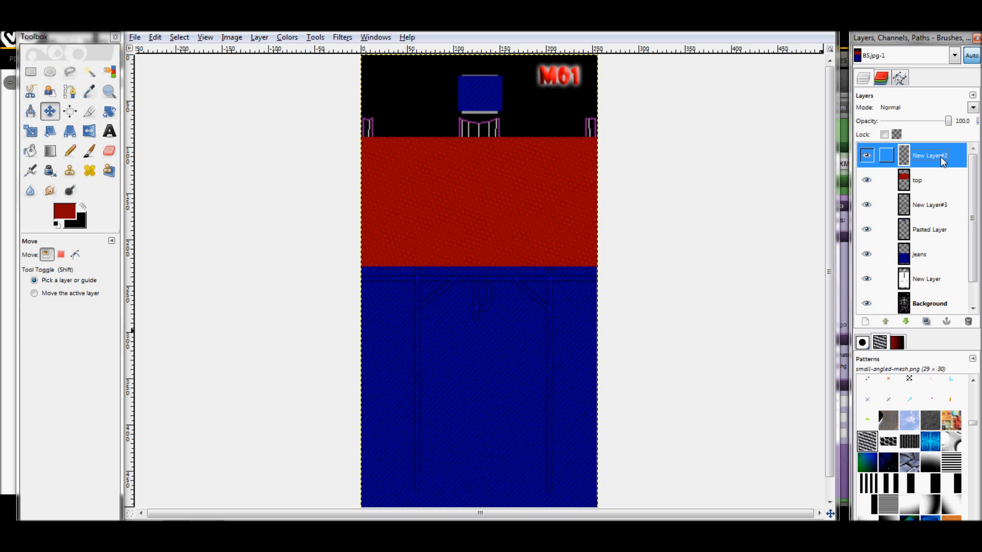
pyautogui.click(866, 156)
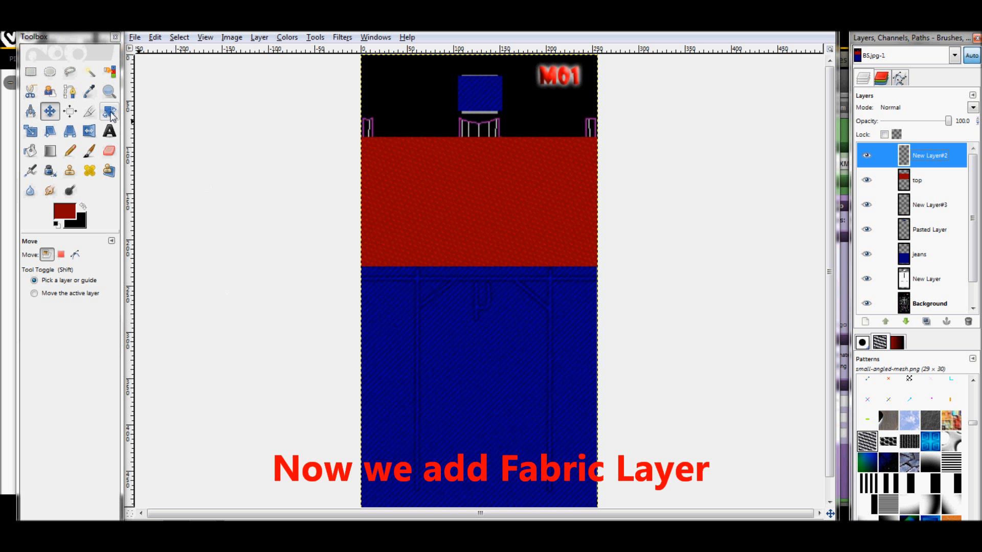
pyautogui.click(57, 224)
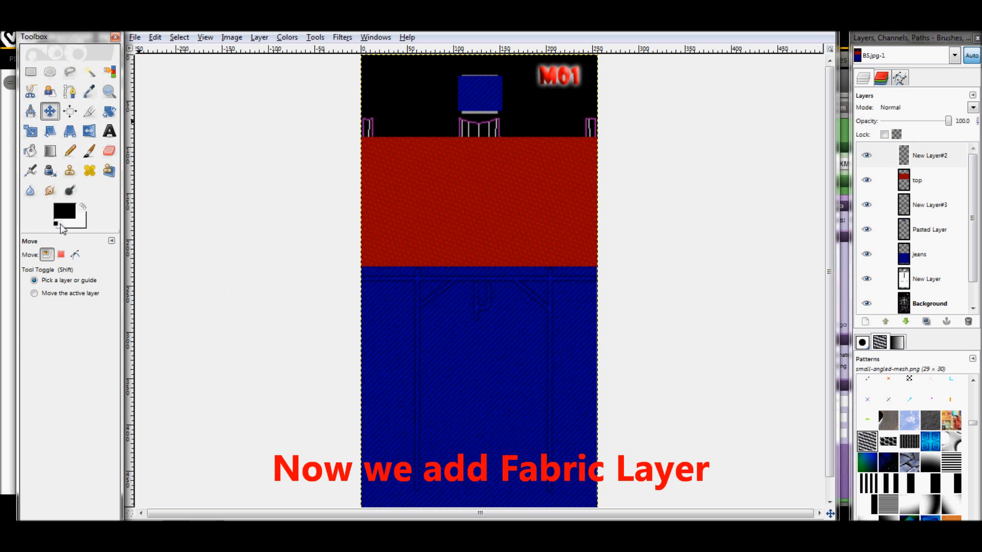
pyautogui.click(82, 207)
pyautogui.click(65, 211)
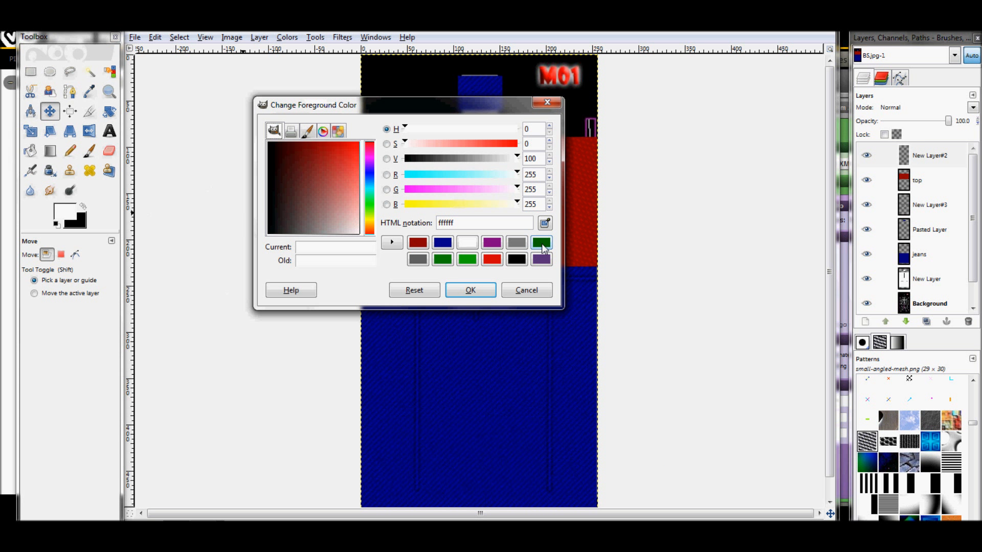
pyautogui.click(525, 244)
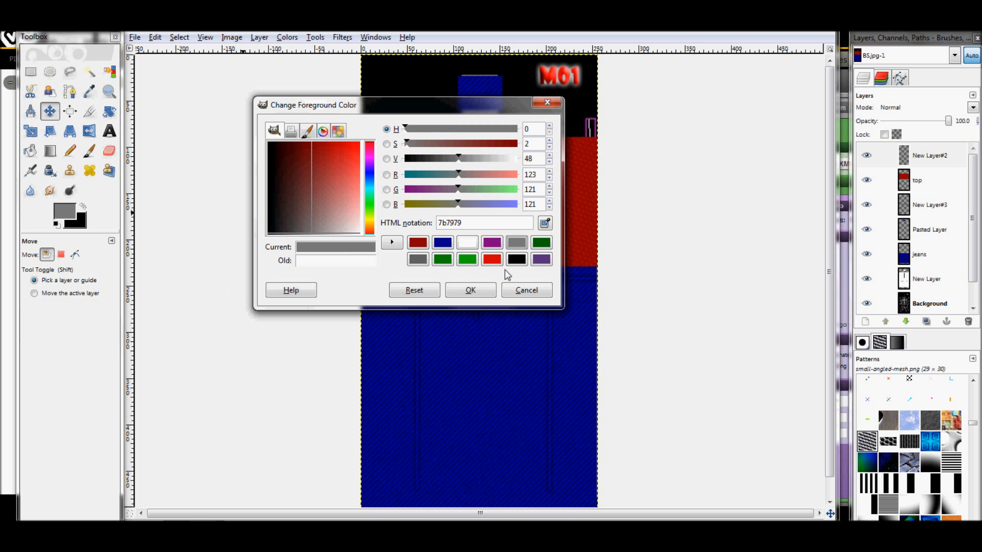
pyautogui.click(470, 290)
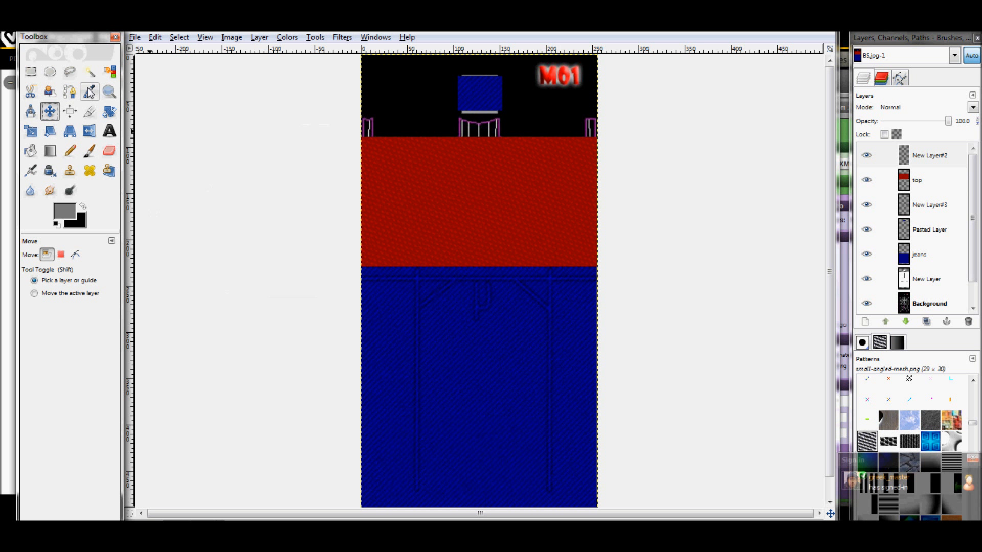
# Bucket-fill the whole New Layer#2 with the gray foreground color instead of the pattern
pyautogui.click(29, 148)
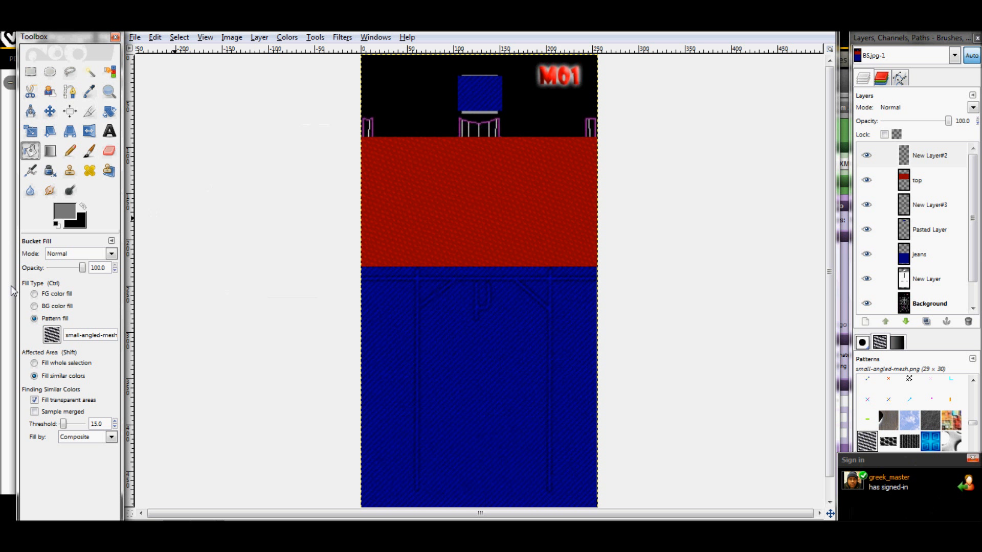
pyautogui.click(34, 295)
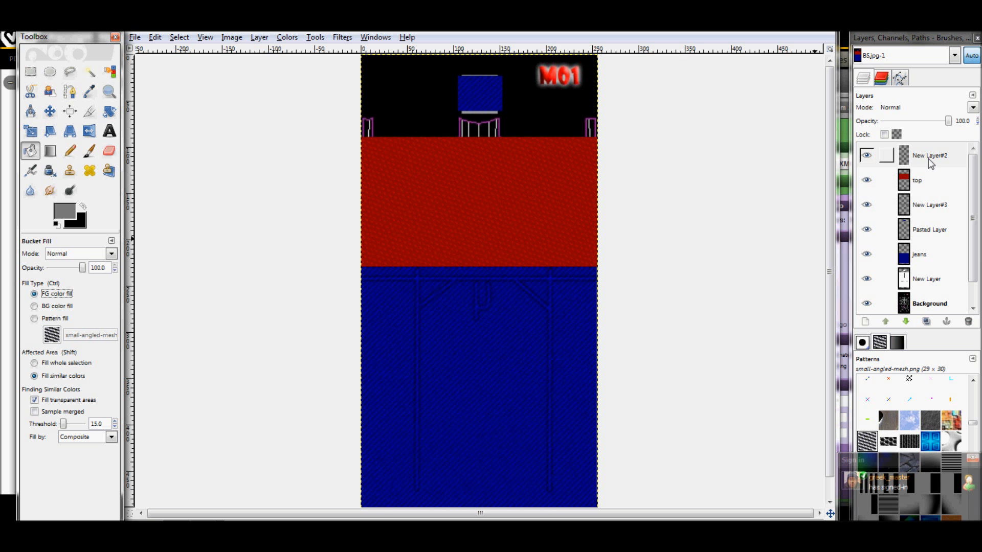
pyautogui.click(500, 373)
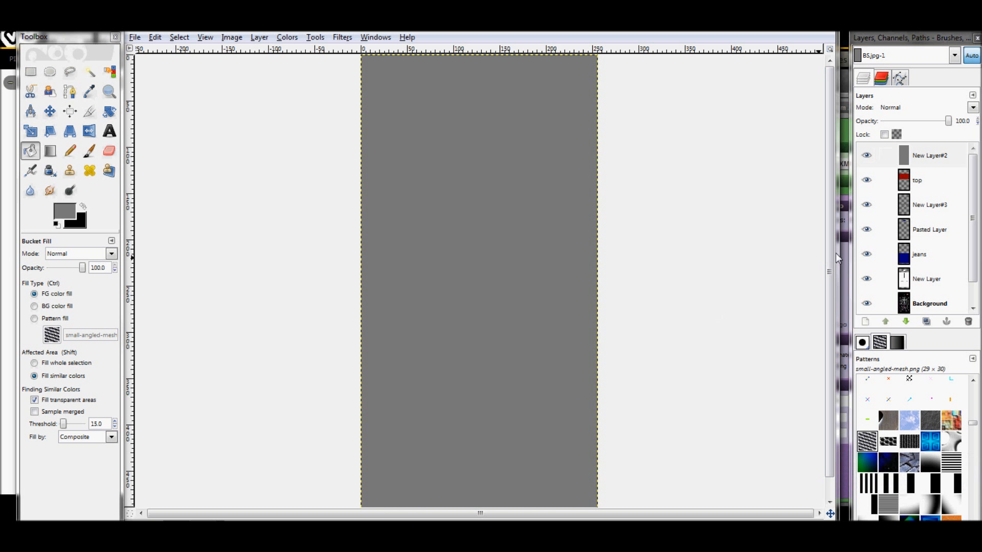
# Apply correlated RGB Noise to the gray layer with red, green and blue at 0.20
pyautogui.click(350, 41)
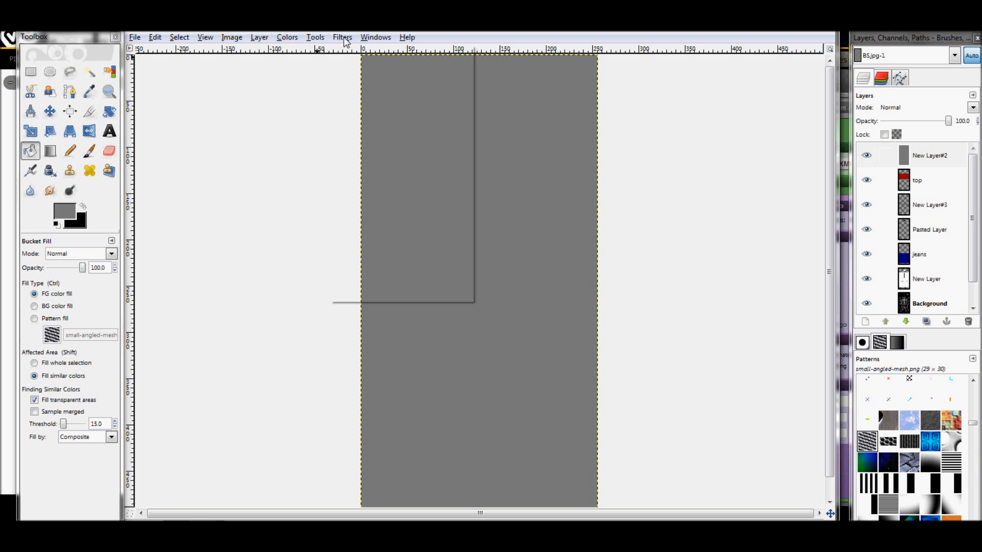
pyautogui.moveTo(395, 158)
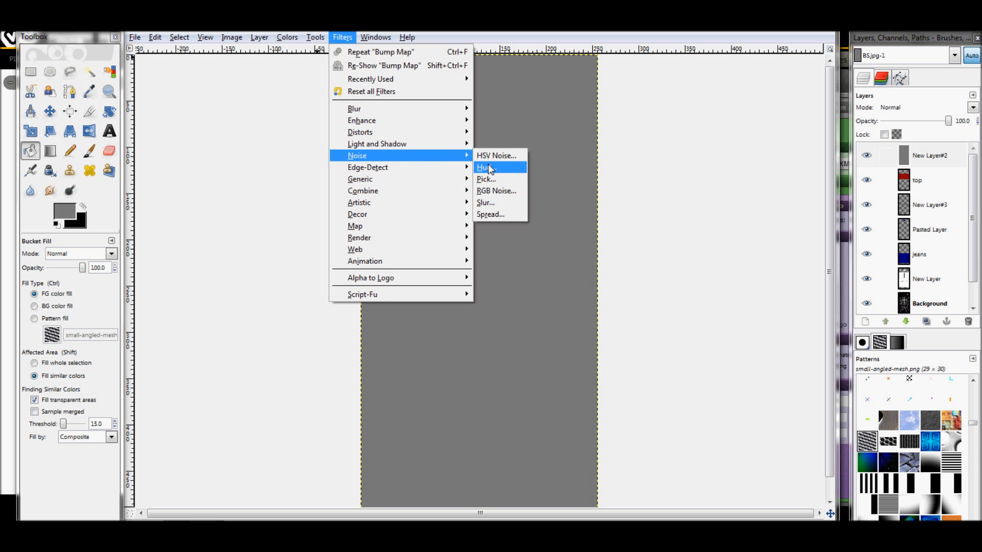
pyautogui.click(491, 191)
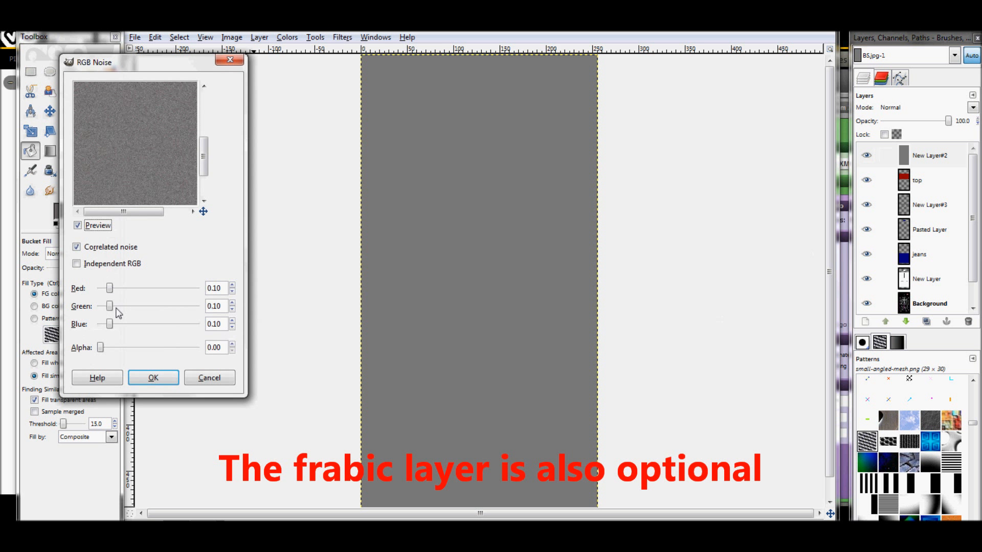
pyautogui.moveTo(109, 289)
pyautogui.mouseDown()
pyautogui.moveTo(143, 290)
pyautogui.moveTo(116, 290)
pyautogui.mouseUp()
pyautogui.click(233, 286)
pyautogui.click(233, 285)
pyautogui.click(233, 286)
pyautogui.click(234, 286)
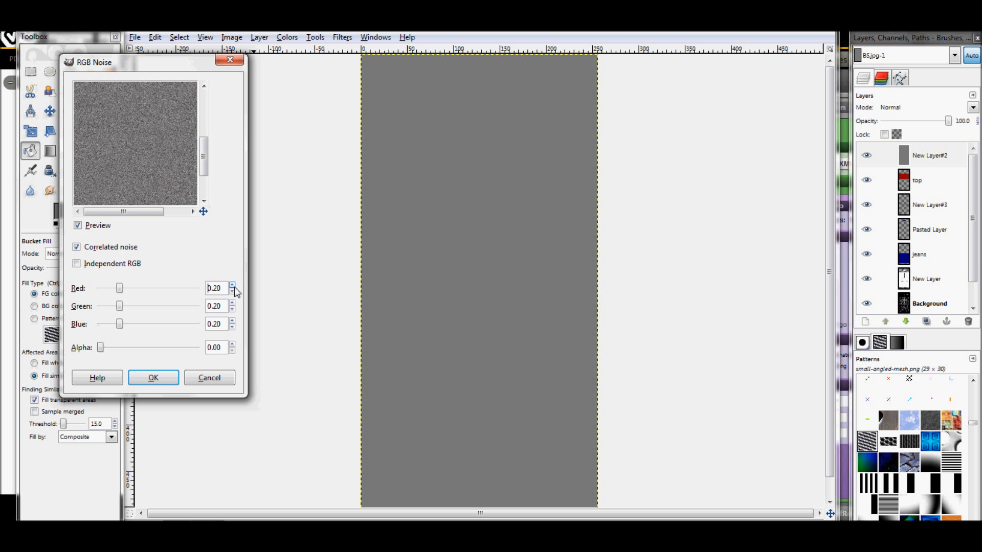
pyautogui.click(175, 377)
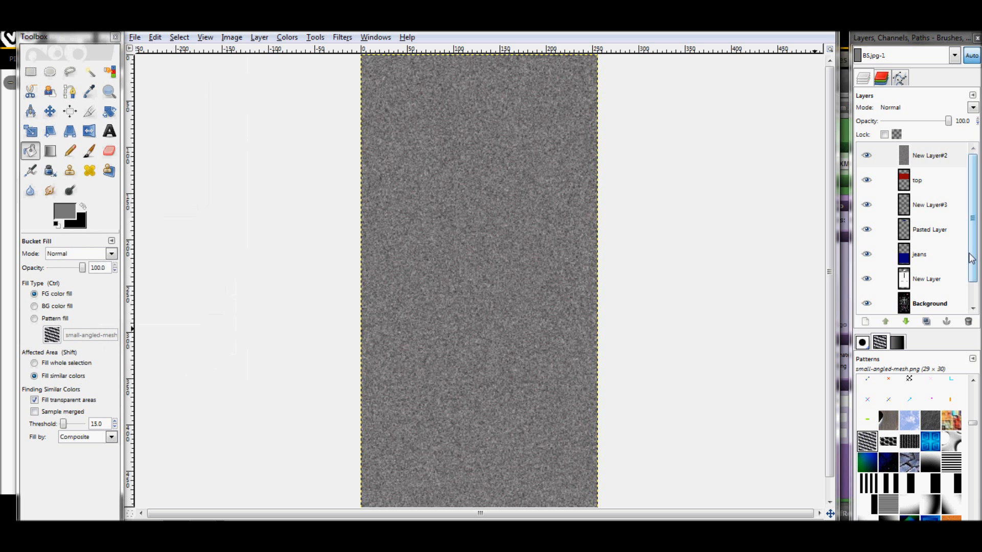
# Apply a linear Motion Blur to the noise layer with length 30 and angle 130
pyautogui.click(350, 40)
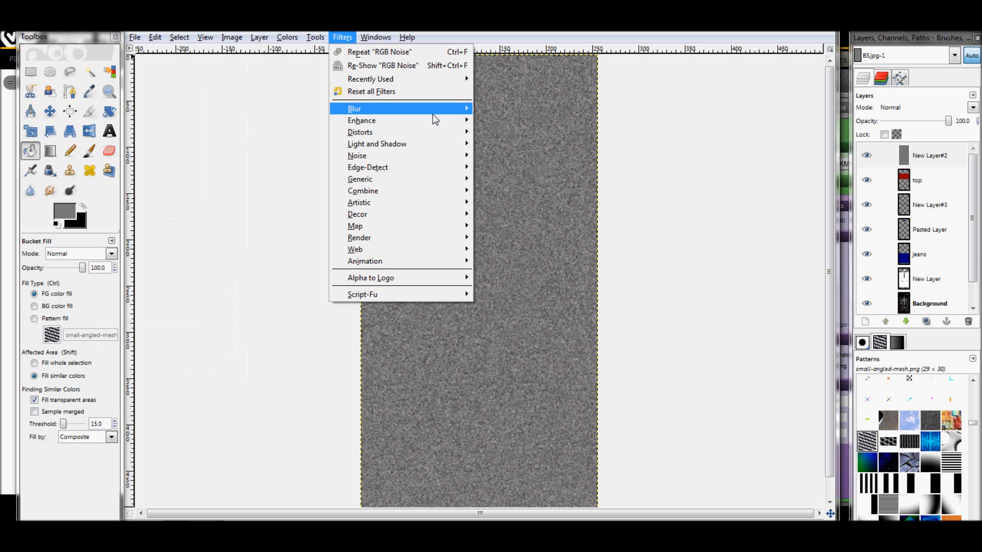
pyautogui.moveTo(443, 115)
pyautogui.click(499, 132)
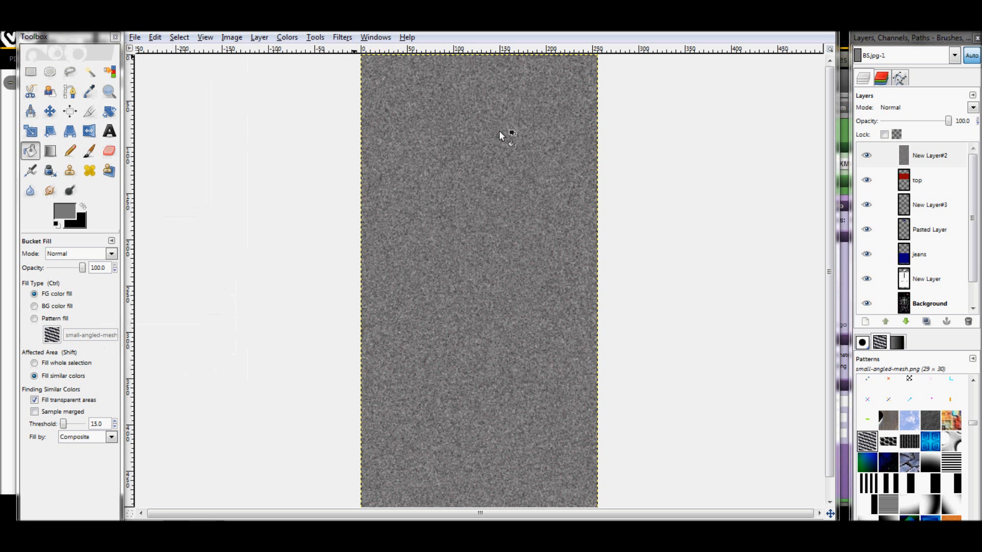
pyautogui.moveTo(188, 79); pyautogui.dragTo(306, 94)
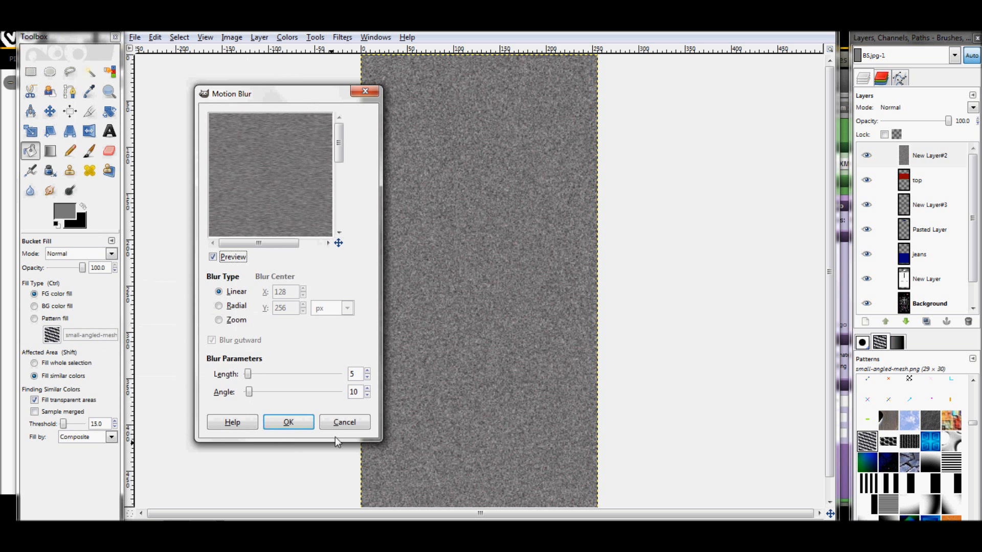
pyautogui.doubleClick(361, 392)
pyautogui.doubleClick(358, 375)
pyautogui.click(307, 422)
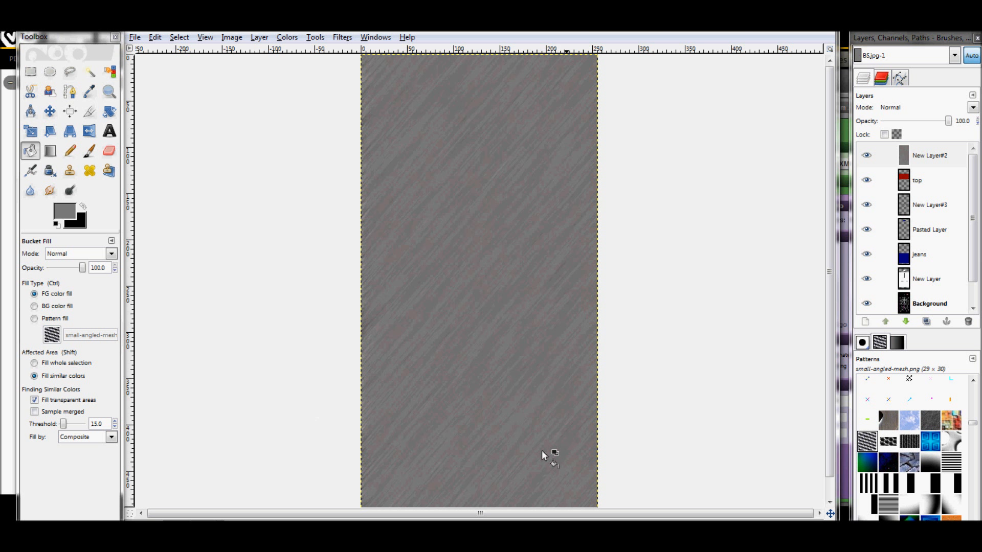
# Set the fabric layer New Layer#2 to Overlay mode and add a transparent 256 × 512 px layer above it
pyautogui.click(972, 108)
pyautogui.click(912, 199)
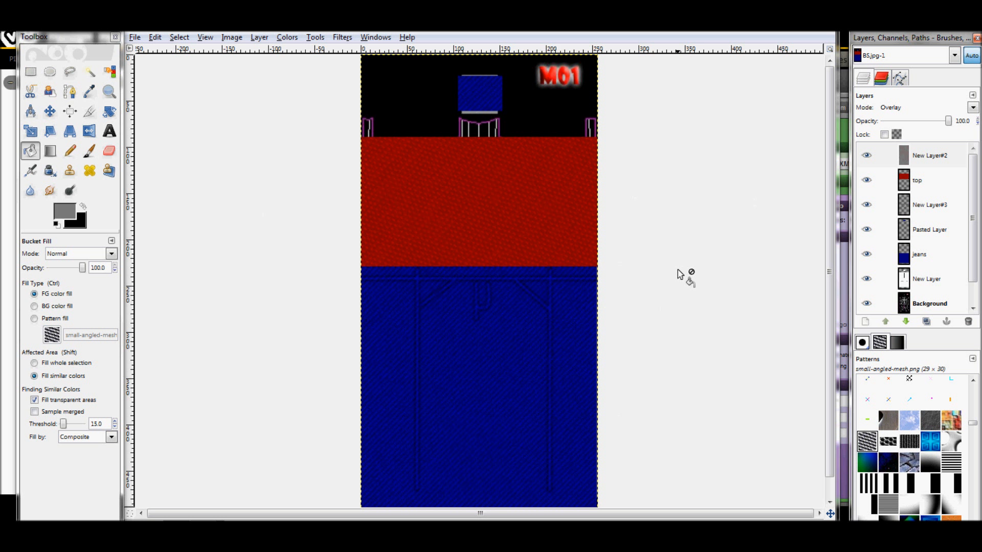
pyautogui.click(939, 189)
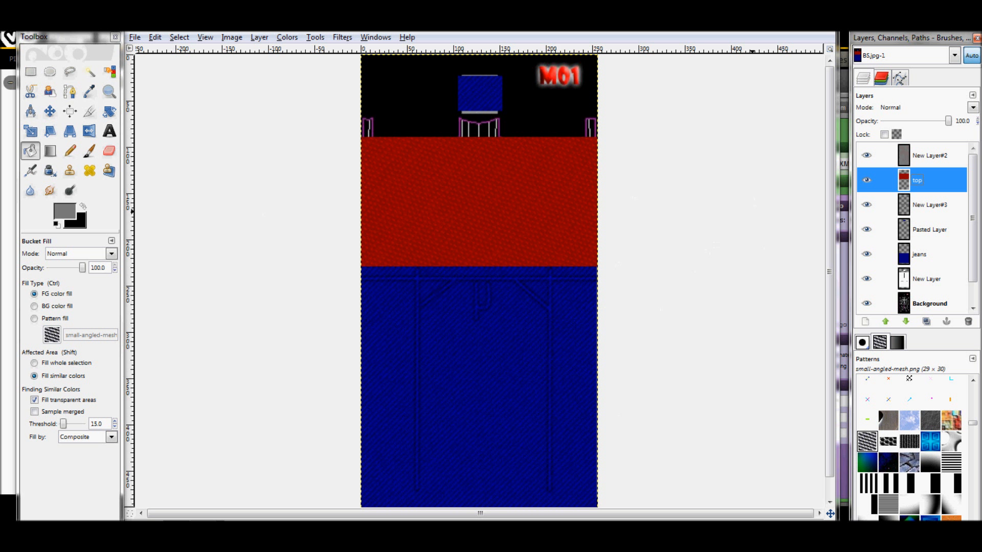
pyautogui.click(925, 156)
pyautogui.click(865, 321)
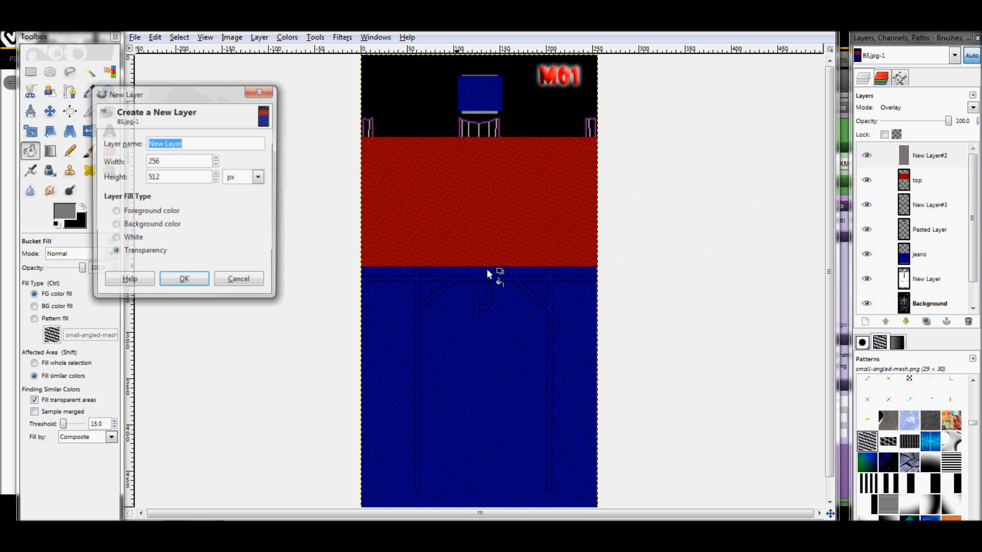
pyautogui.click(185, 280)
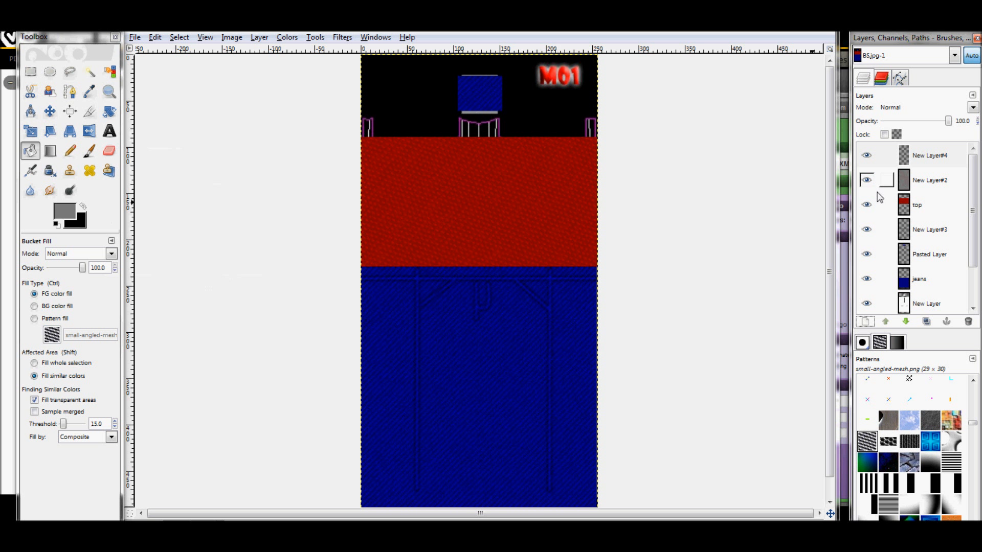
# Lower the opacity of the top layer to about 73 and make the jeans layer partly transparent as well
pyautogui.click(925, 204)
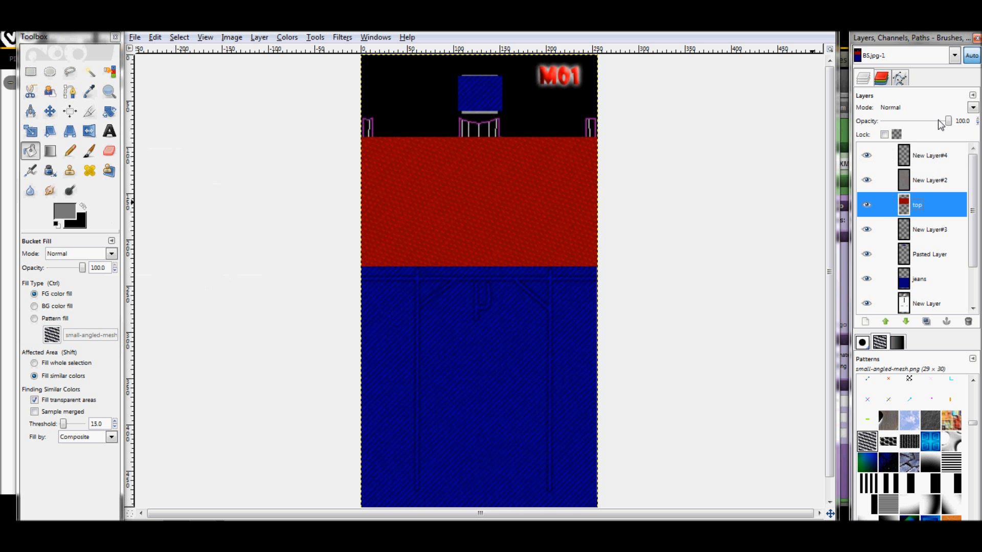
pyautogui.moveTo(949, 121); pyautogui.dragTo(931, 123)
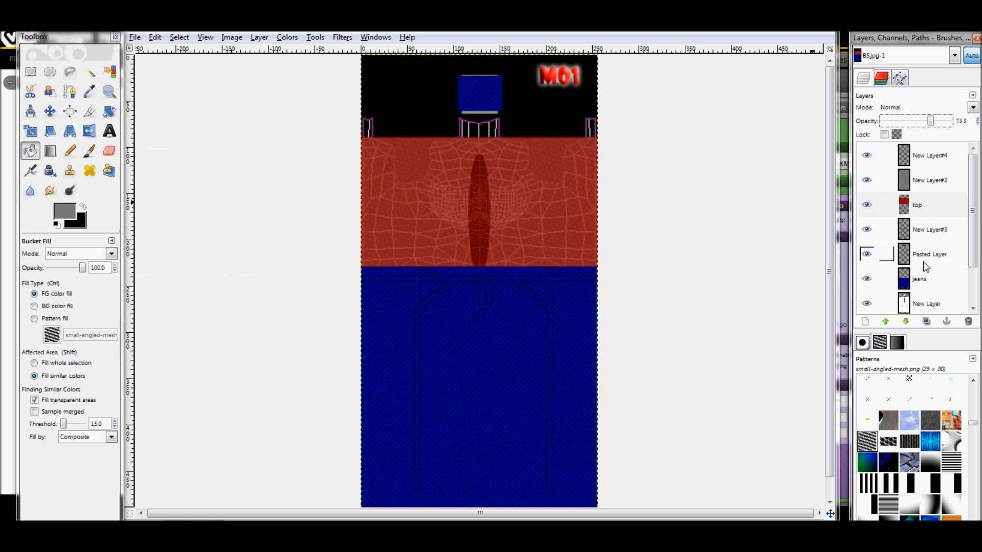
pyautogui.rightClick(928, 247)
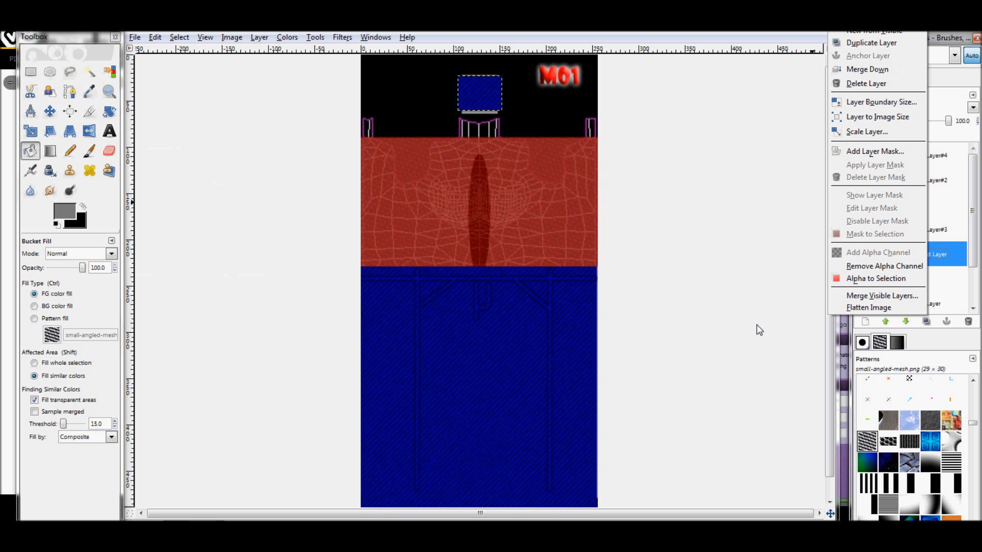
pyautogui.click(825, 328)
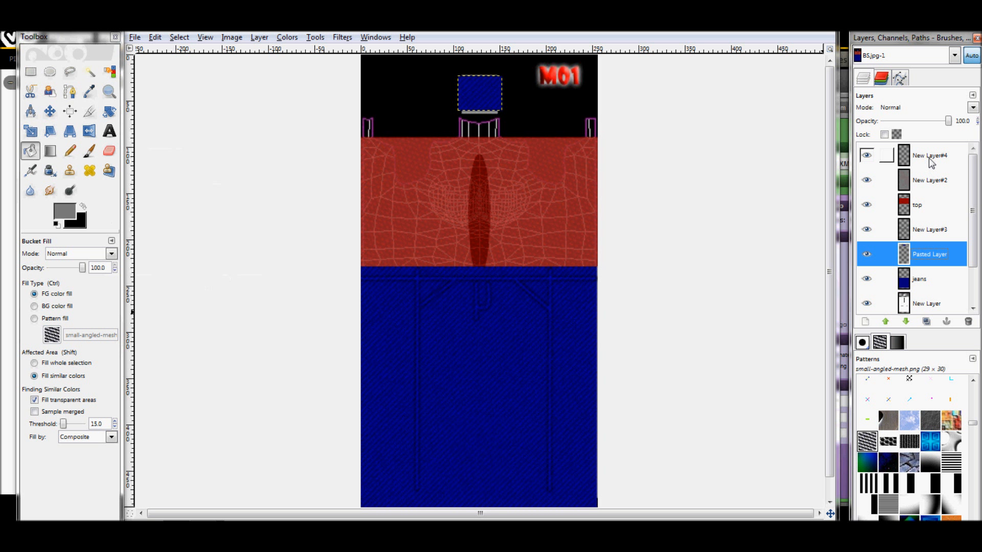
pyautogui.click(926, 277)
pyautogui.moveTo(949, 122); pyautogui.dragTo(937, 128)
# Activate New Layer#4 and set up the Paintbrush with a white foreground colour and the Circle (03) brush
pyautogui.click(932, 160)
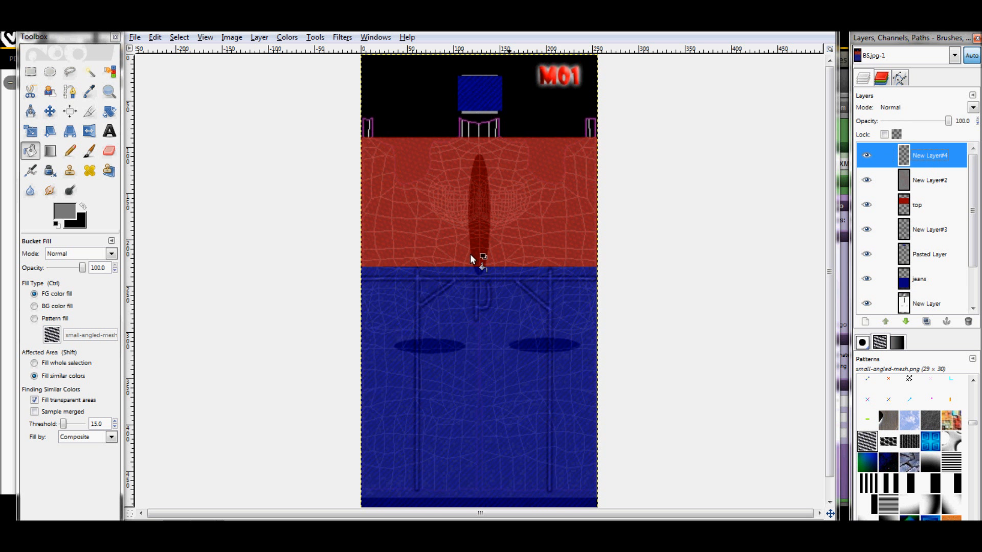
pyautogui.click(96, 150)
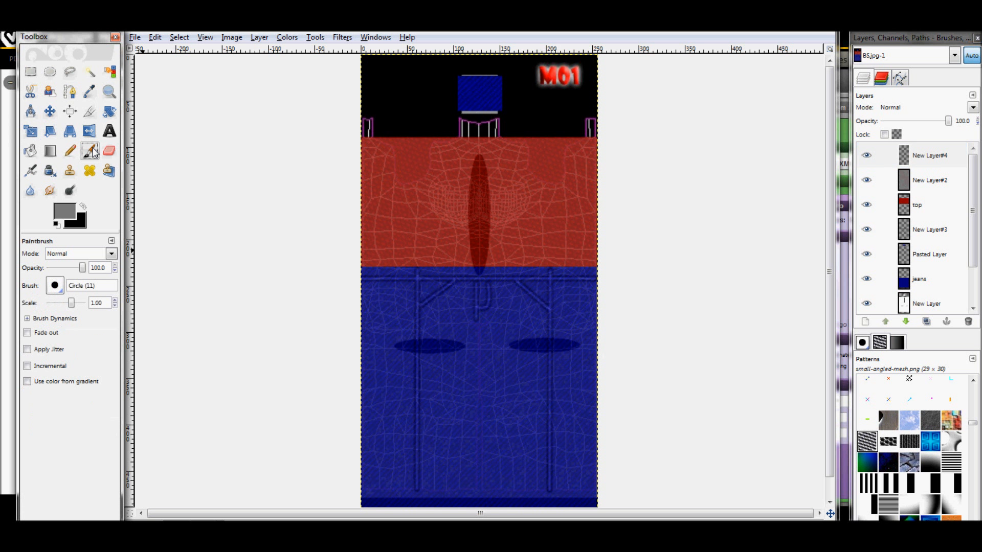
pyautogui.click(57, 224)
pyautogui.click(83, 207)
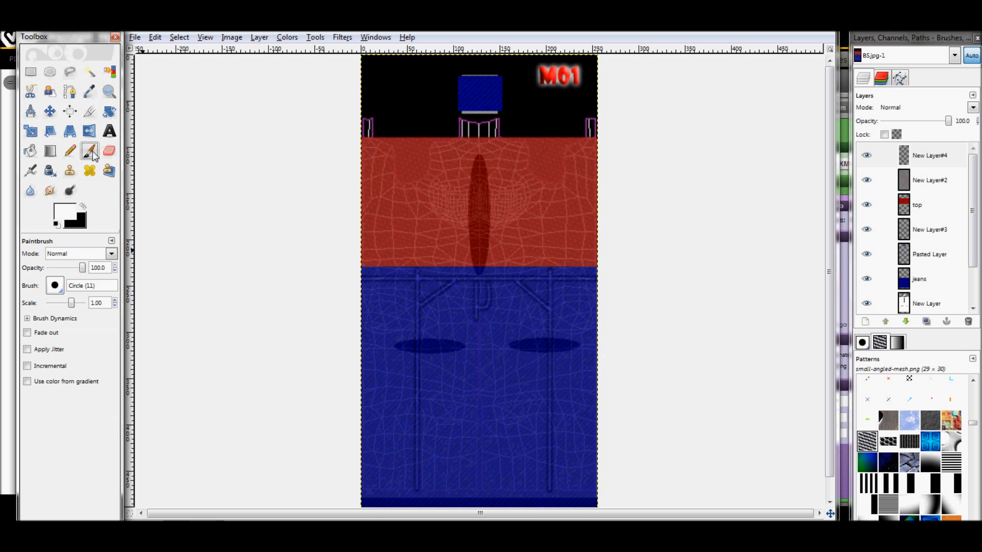
pyautogui.click(30, 170)
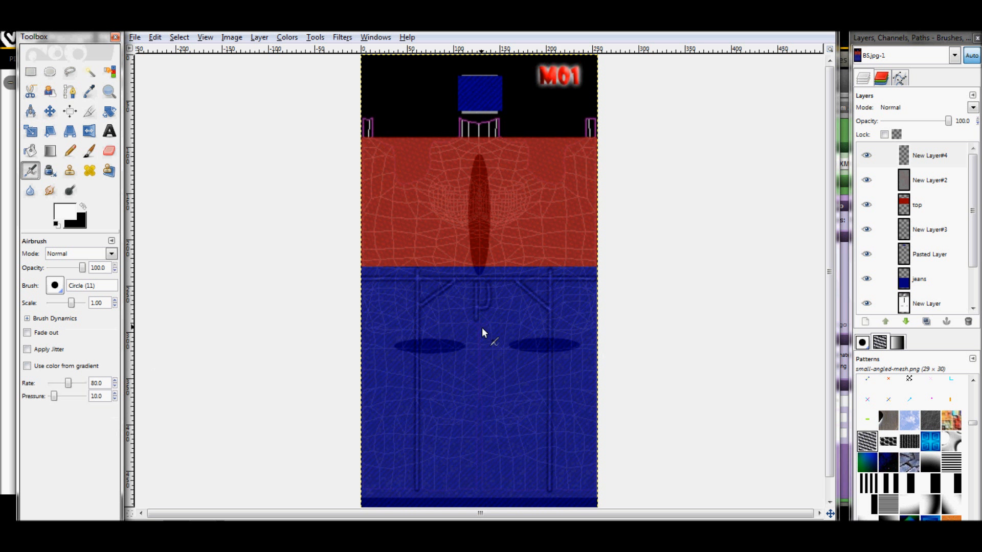
pyautogui.click(90, 150)
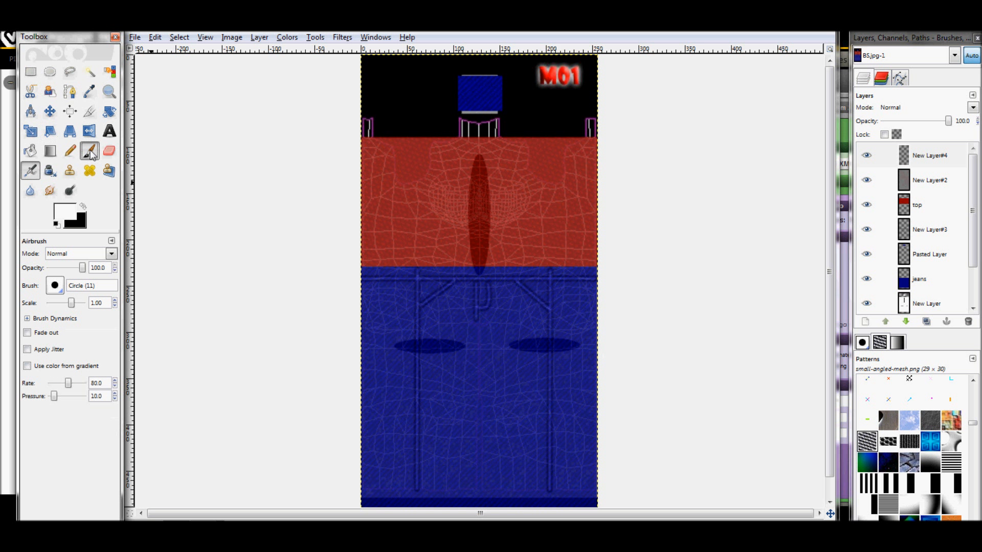
pyautogui.click(55, 285)
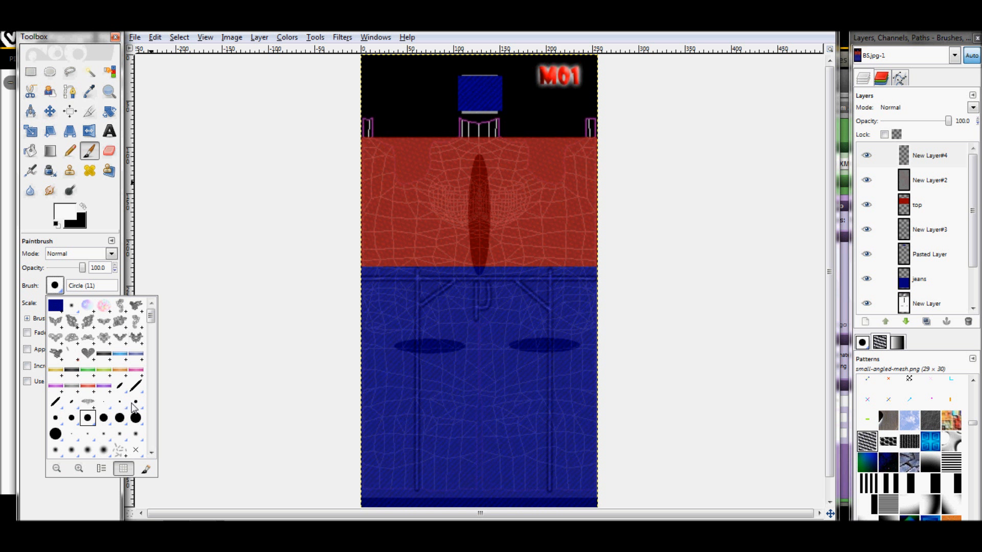
pyautogui.click(121, 403)
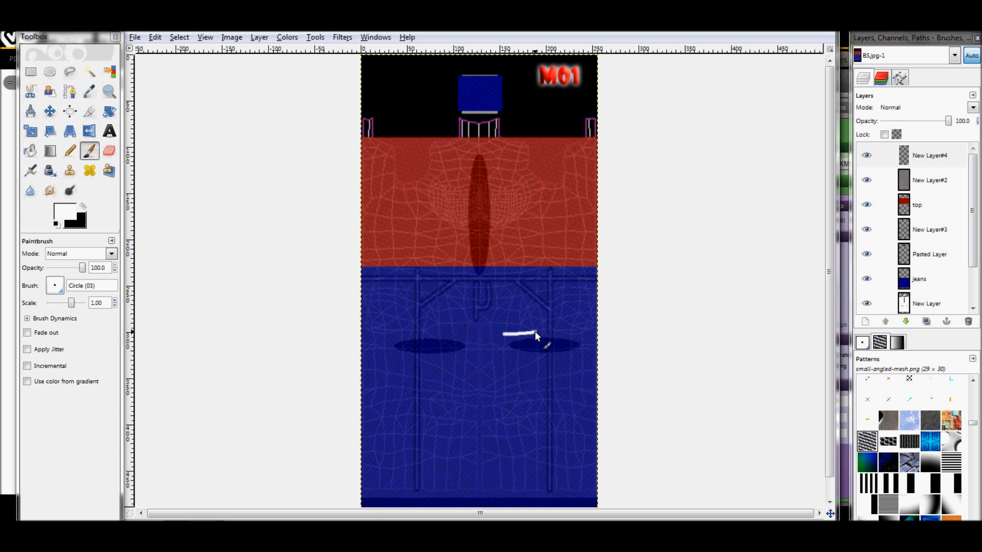
# Paint short white wrinkle strokes on the jeans at the crotch, thighs, knees and ankles of both legs
pyautogui.moveTo(517, 342); pyautogui.dragTo(543, 342)
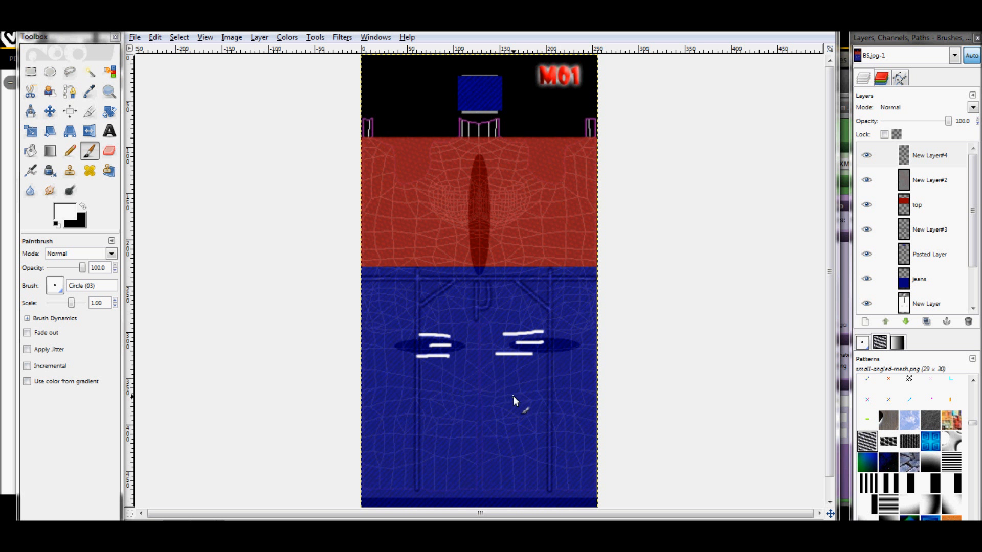
pyautogui.moveTo(522, 403)
pyautogui.mouseDown()
pyautogui.moveTo(538, 405)
pyautogui.moveTo(523, 411)
pyautogui.mouseUp()
pyautogui.moveTo(436, 400)
pyautogui.mouseDown()
pyautogui.moveTo(446, 400)
pyautogui.moveTo(445, 417)
pyautogui.mouseUp()
pyautogui.moveTo(433, 293); pyautogui.dragTo(434, 292)
pyautogui.moveTo(518, 297)
pyautogui.mouseDown()
pyautogui.moveTo(498, 288)
pyautogui.moveTo(486, 295)
pyautogui.moveTo(487, 310)
pyautogui.moveTo(467, 309)
pyautogui.moveTo(491, 322)
pyautogui.moveTo(472, 316)
pyautogui.mouseUp()
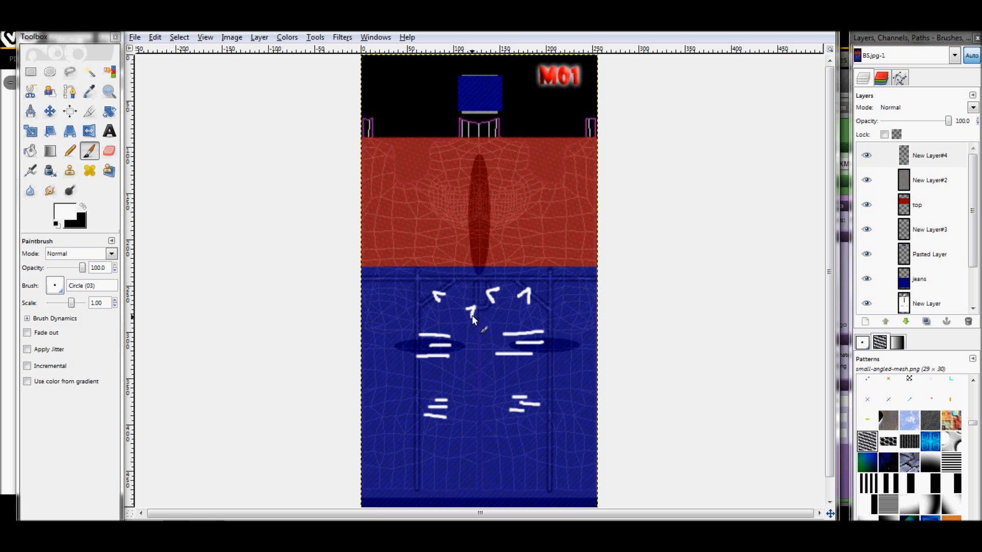
pyautogui.moveTo(548, 453); pyautogui.dragTo(560, 457)
pyautogui.moveTo(409, 452)
pyautogui.mouseDown()
pyautogui.moveTo(428, 451)
pyautogui.moveTo(418, 465)
pyautogui.mouseUp()
# Paint white fold lines on the red shirt: a curve under each side of the chest and short wavy strokes around the waist
pyautogui.moveTo(427, 201); pyautogui.dragTo(463, 227)
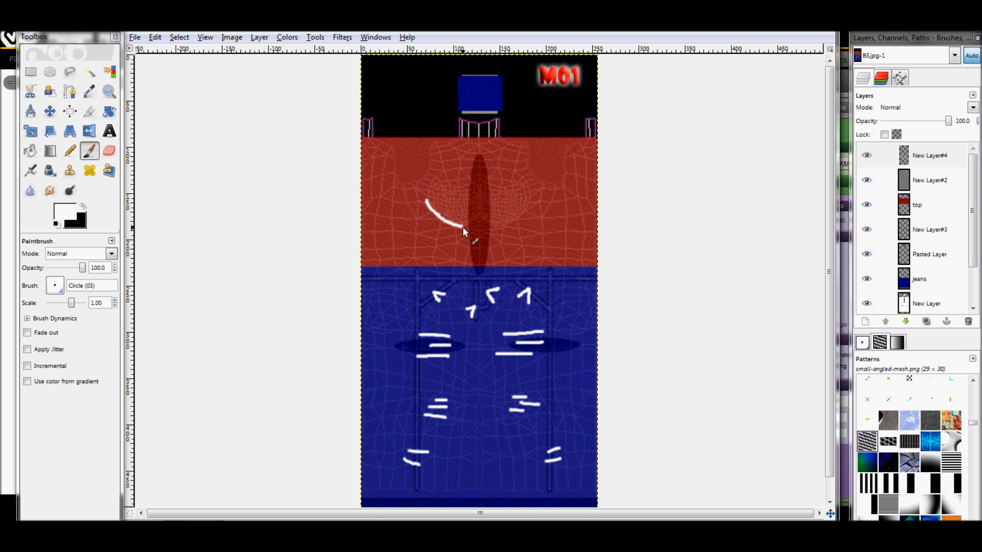
pyautogui.moveTo(529, 201)
pyautogui.mouseDown()
pyautogui.moveTo(496, 228)
pyautogui.moveTo(579, 239)
pyautogui.mouseUp()
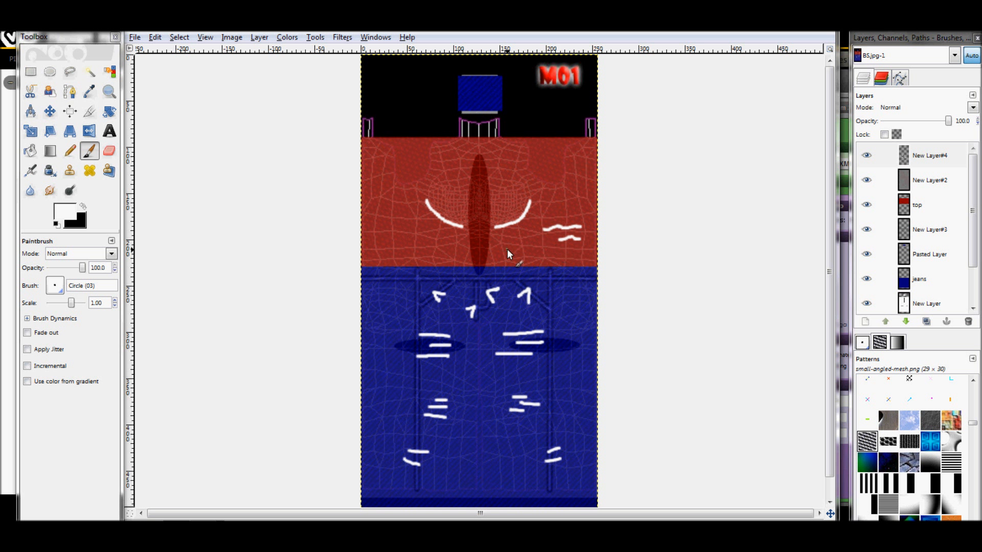
pyautogui.moveTo(498, 256); pyautogui.dragTo(510, 258)
pyautogui.moveTo(384, 222)
pyautogui.mouseDown()
pyautogui.moveTo(411, 224)
pyautogui.moveTo(418, 238)
pyautogui.mouseUp()
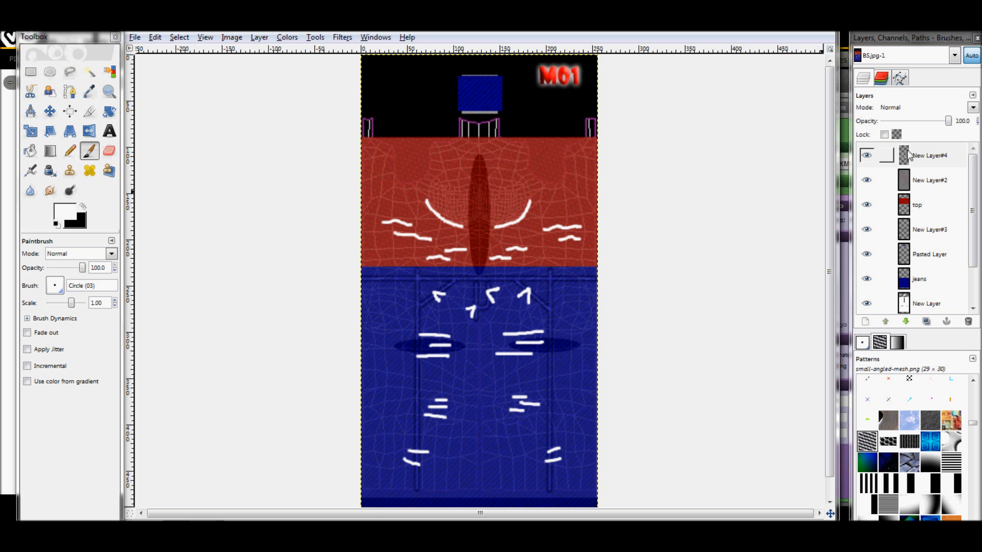
# Duplicate New Layer#4 and turn the copy's strokes black using Colorize with lightness -100
pyautogui.click(925, 162)
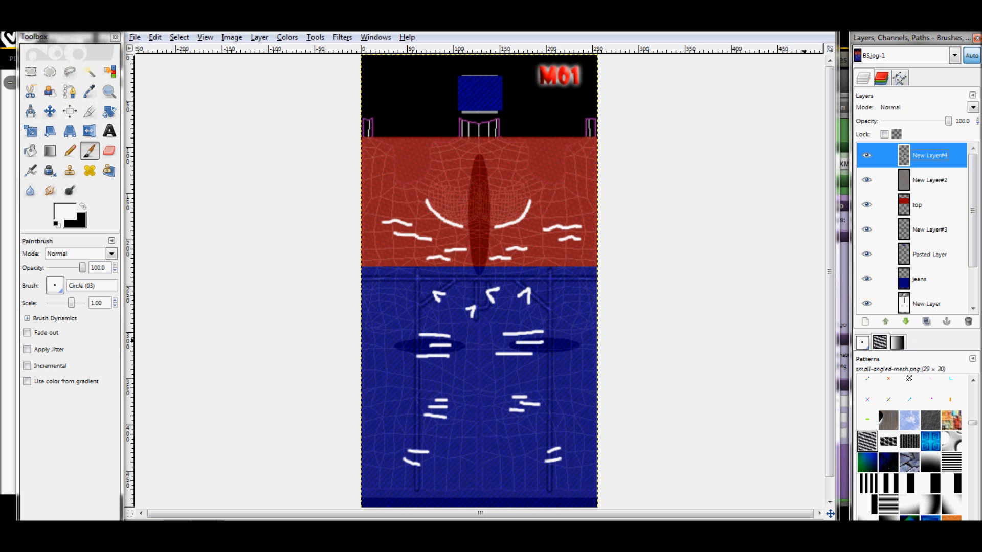
pyautogui.click(926, 322)
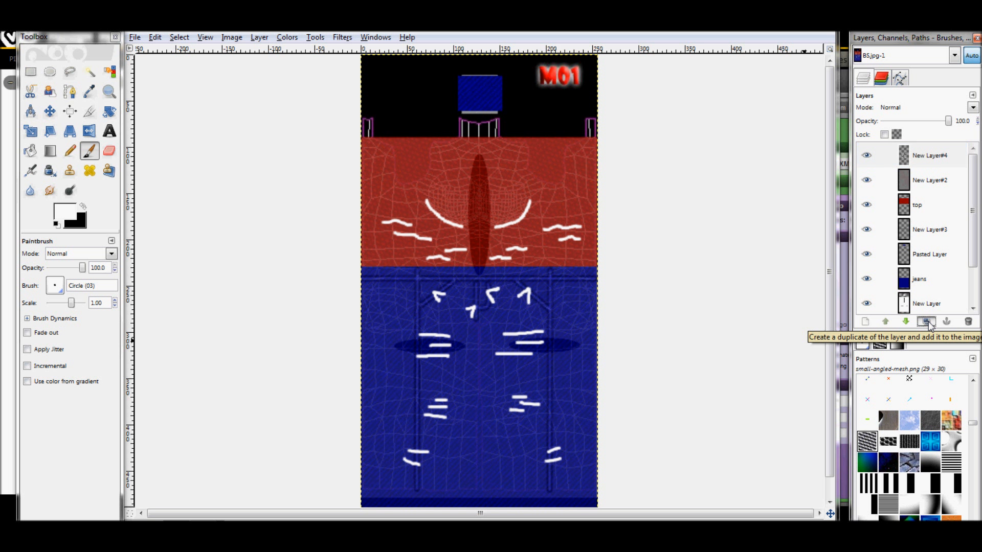
pyautogui.click(343, 38)
pyautogui.moveTo(287, 38)
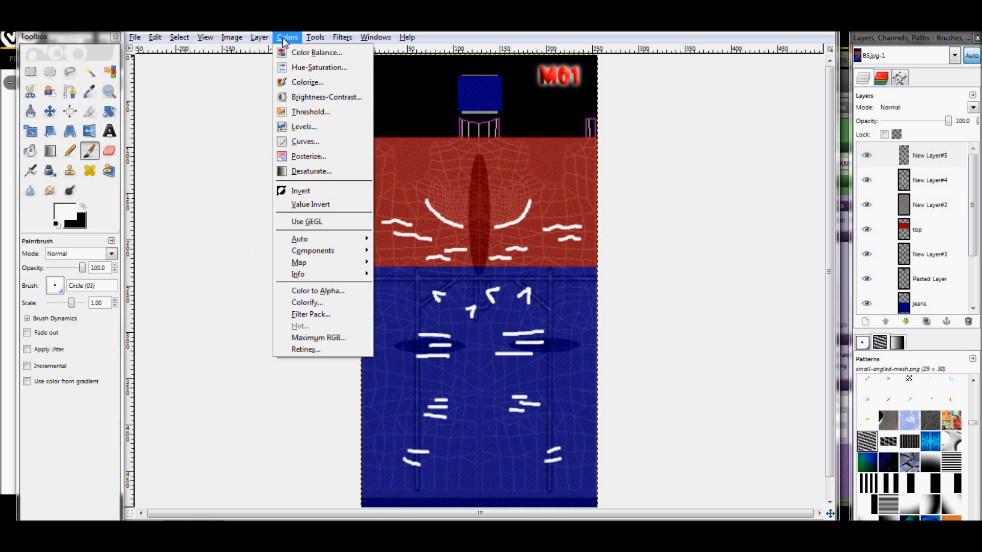
pyautogui.click(312, 83)
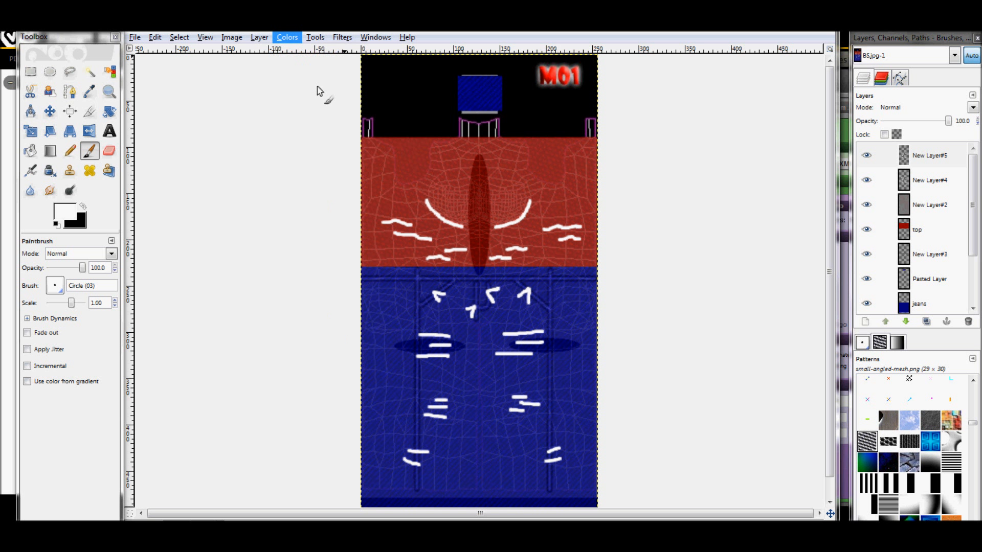
pyautogui.moveTo(246, 78); pyautogui.dragTo(328, 88)
pyautogui.moveTo(281, 195)
pyautogui.mouseDown()
pyautogui.moveTo(189, 197)
pyautogui.moveTo(207, 204)
pyautogui.mouseUp()
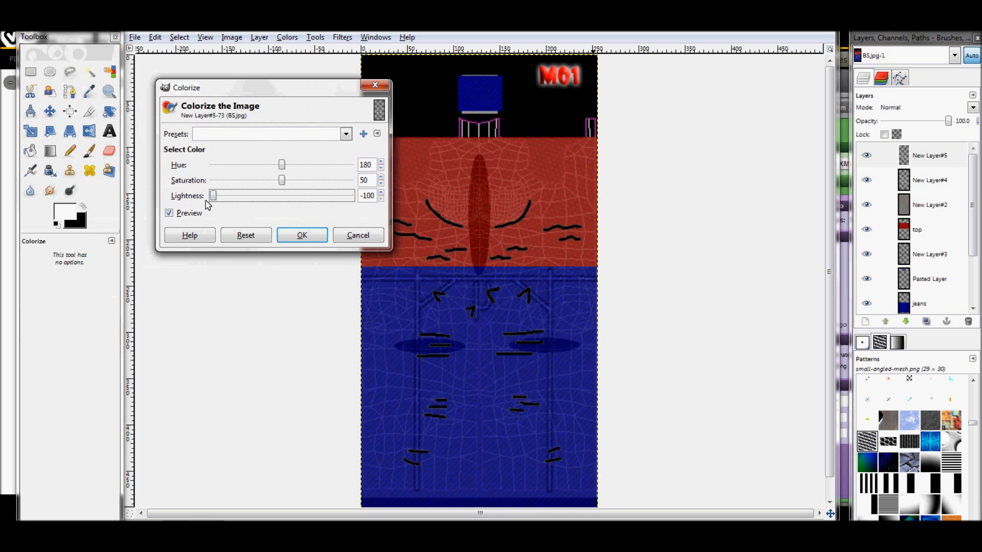
pyautogui.click(302, 235)
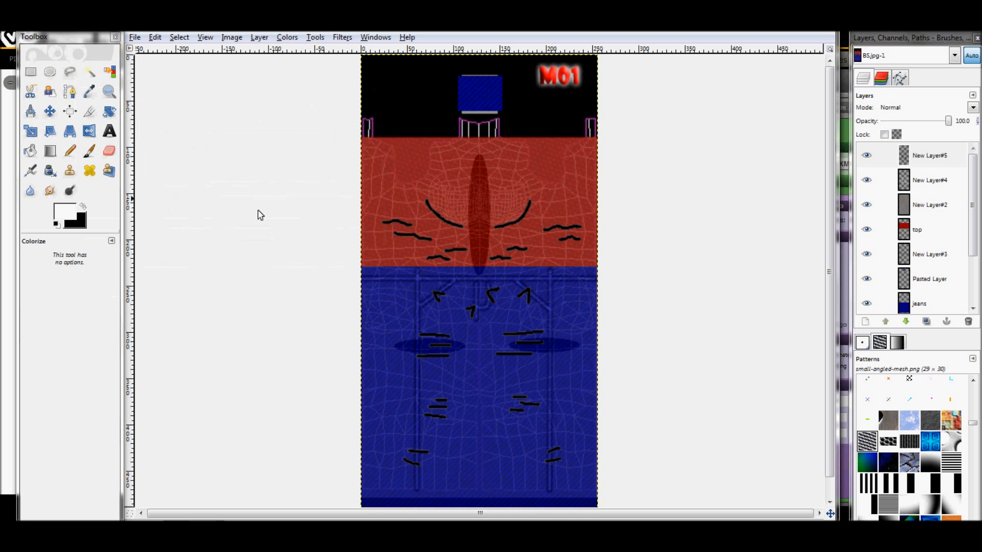
# Offset the black stroke layer slightly down and to the right of the white strokes and merge it down into New Layer#4
pyautogui.click(51, 112)
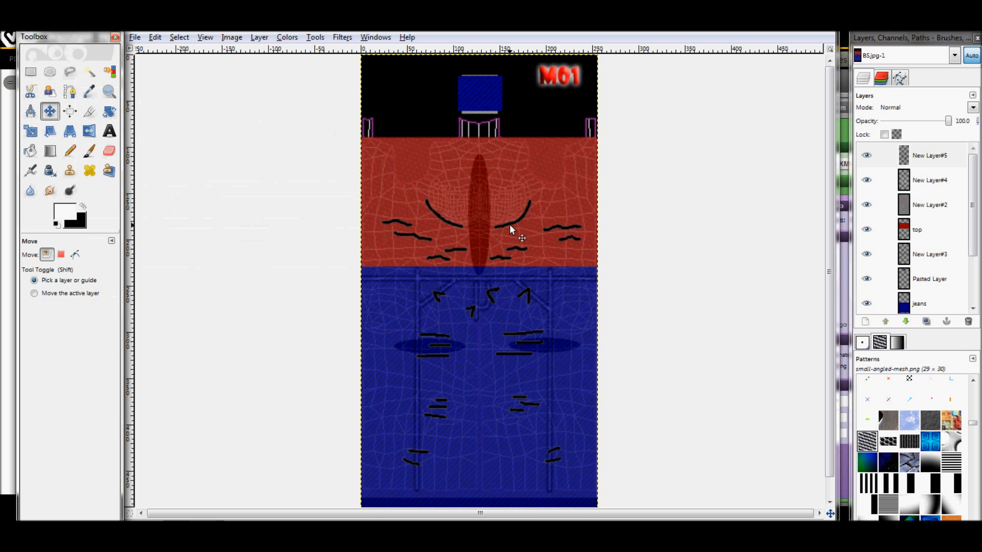
pyautogui.moveTo(510, 223); pyautogui.dragTo(511, 226)
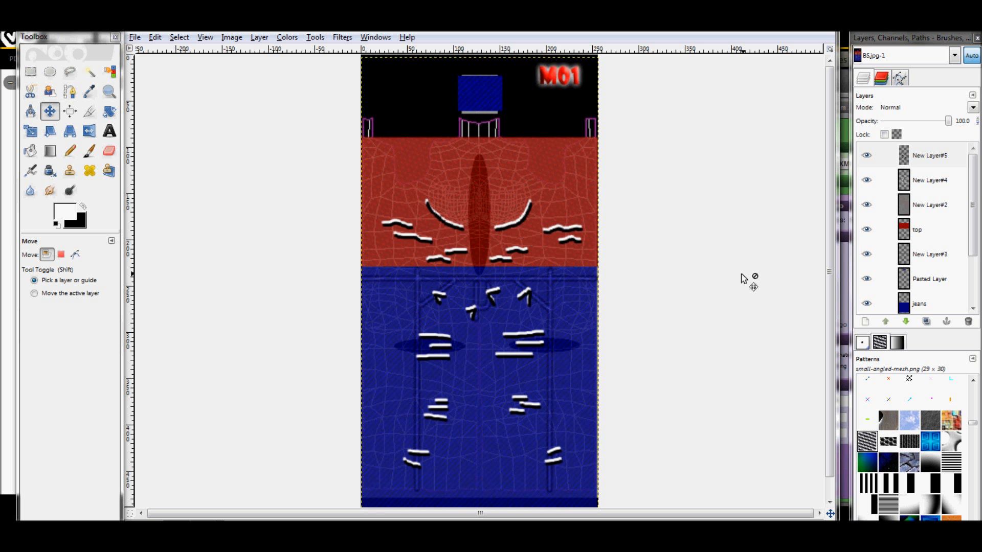
pyautogui.rightClick(949, 160)
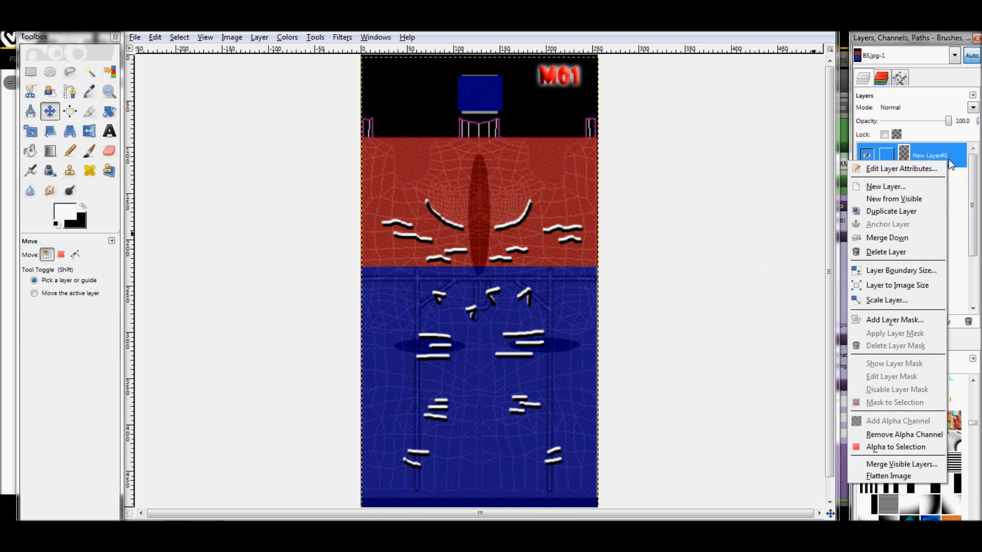
pyautogui.click(904, 239)
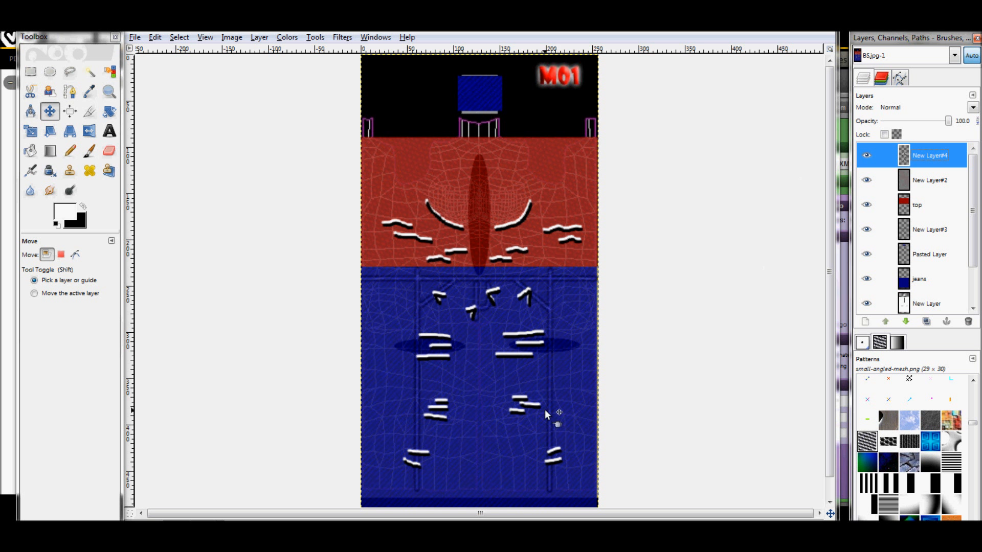
# Smudge both ends of the chest curve on the right half of the shirt with the Circle (09) brush
pyautogui.click(50, 191)
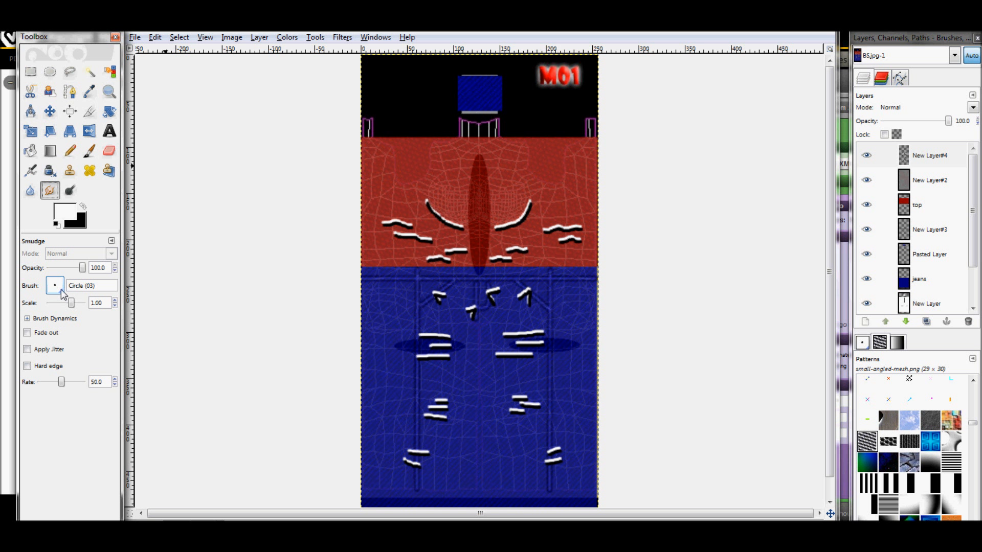
pyautogui.click(54, 286)
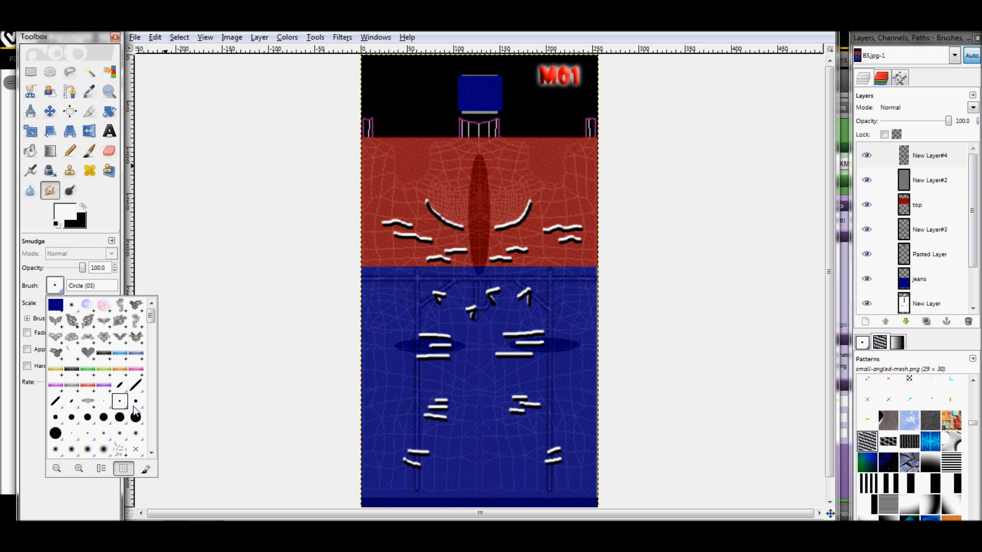
pyautogui.click(72, 417)
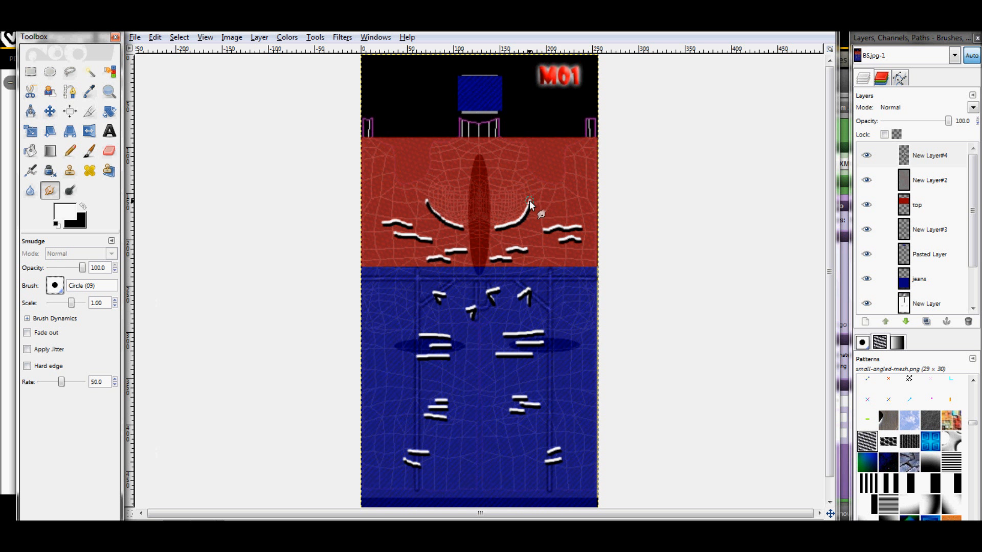
pyautogui.moveTo(530, 203); pyautogui.dragTo(550, 168)
pyautogui.moveTo(527, 205)
pyautogui.mouseDown()
pyautogui.moveTo(542, 180)
pyautogui.moveTo(514, 223)
pyautogui.moveTo(489, 227)
pyautogui.moveTo(511, 223)
pyautogui.moveTo(498, 230)
pyautogui.mouseUp()
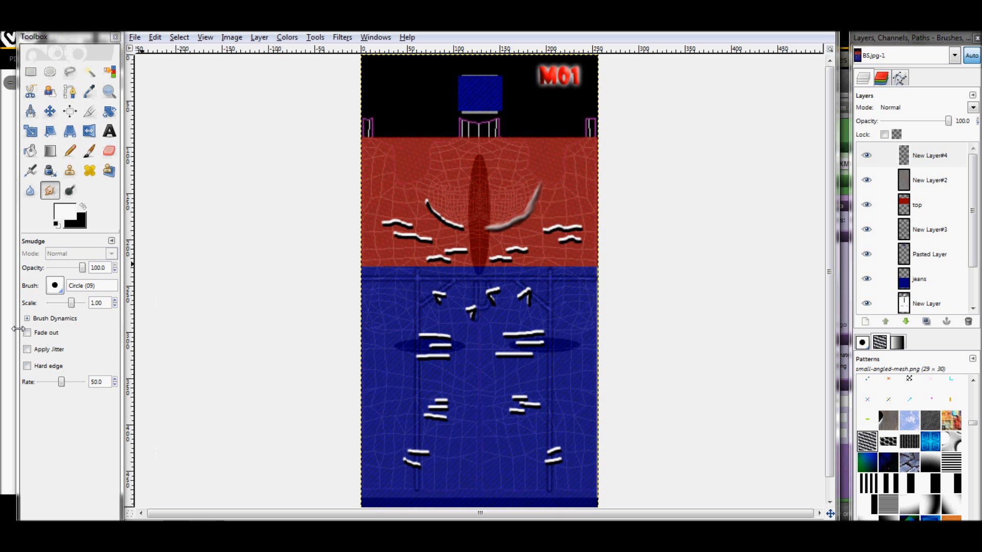
# Smudge the left chest curve with the Circle (07) brush and touch up the right curve to match
pyautogui.click(56, 286)
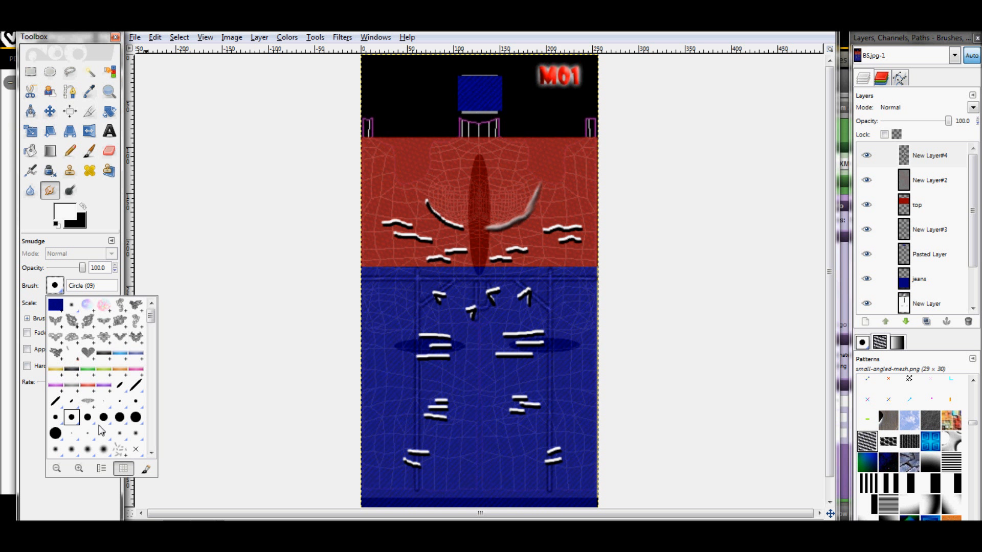
pyautogui.doubleClick(55, 417)
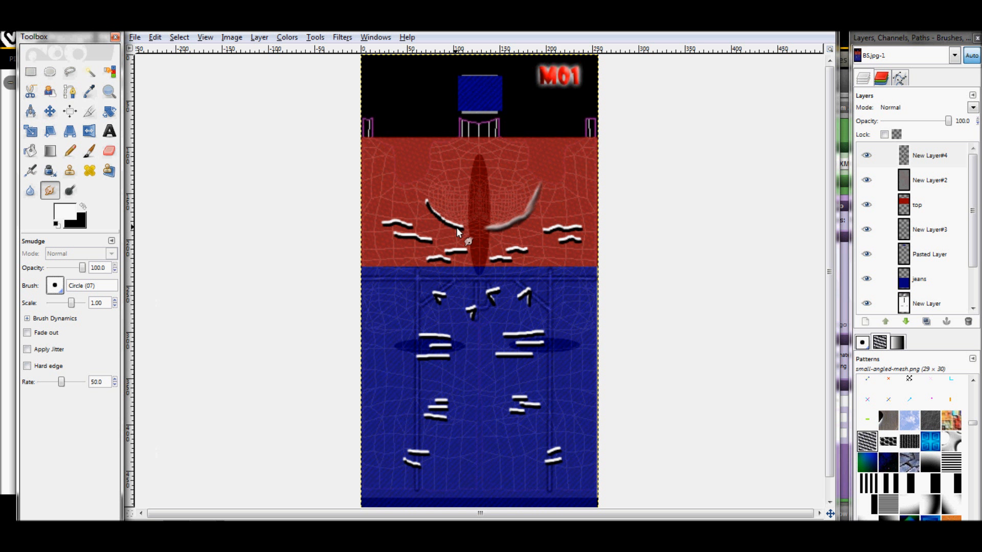
pyautogui.moveTo(428, 206)
pyautogui.mouseDown()
pyautogui.moveTo(426, 214)
pyautogui.moveTo(424, 192)
pyautogui.moveTo(444, 224)
pyautogui.moveTo(472, 228)
pyautogui.moveTo(443, 218)
pyautogui.moveTo(420, 188)
pyautogui.moveTo(475, 228)
pyautogui.mouseUp()
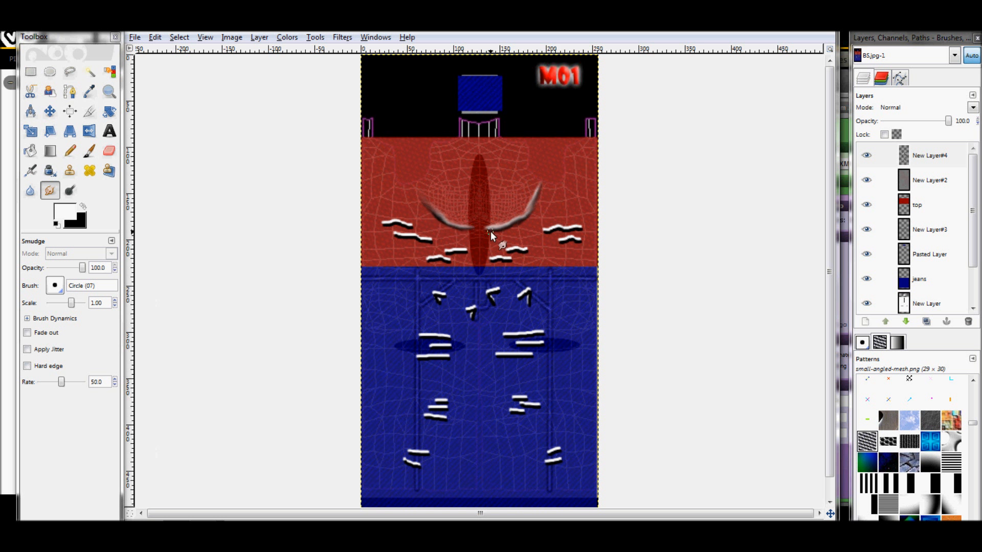
pyautogui.moveTo(526, 208); pyautogui.dragTo(499, 225)
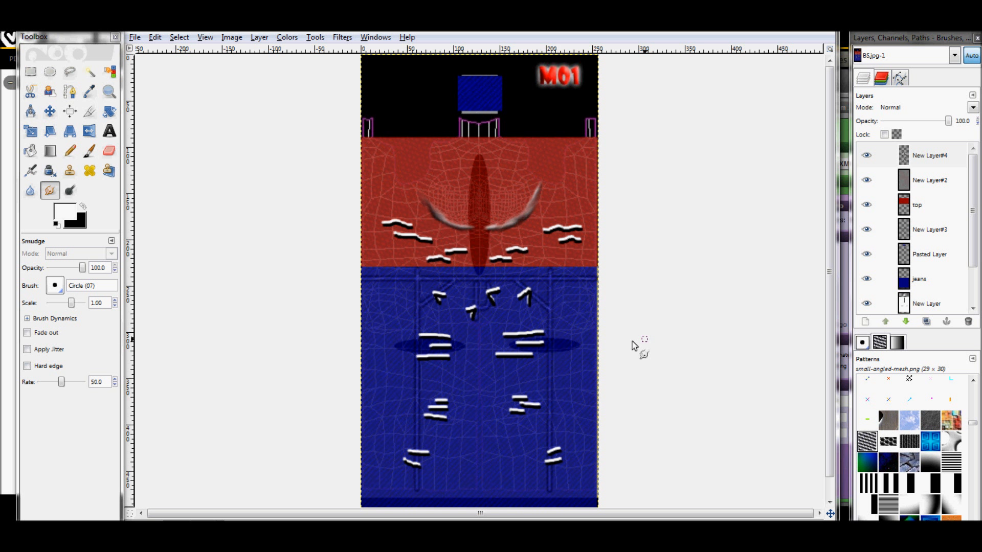
# Smudge the ends of the wavy waist strokes on both sides of the shirt outward into soft fabric folds
pyautogui.moveTo(578, 228); pyautogui.dragTo(611, 228)
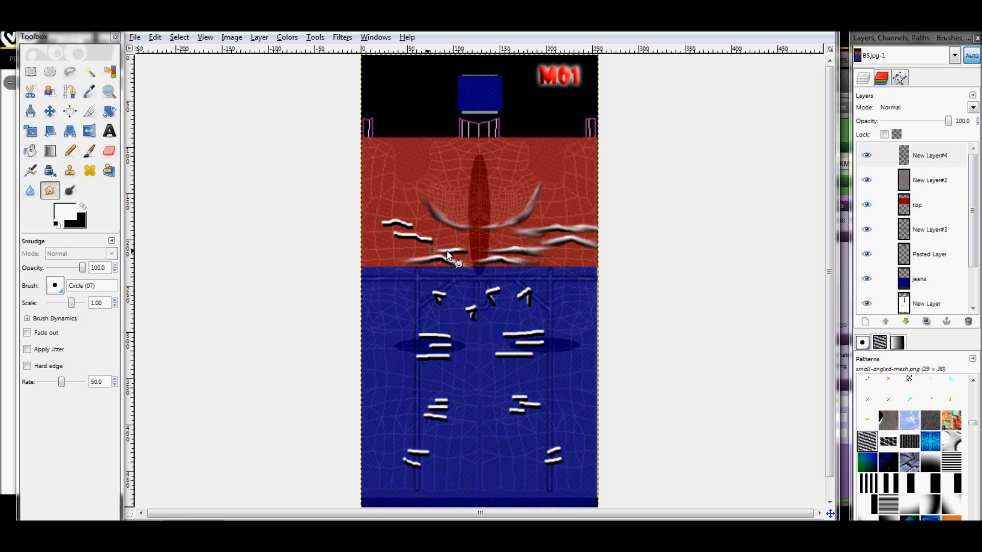
pyautogui.moveTo(447, 252)
pyautogui.mouseDown()
pyautogui.moveTo(428, 253)
pyautogui.moveTo(488, 250)
pyautogui.moveTo(472, 252)
pyautogui.mouseUp()
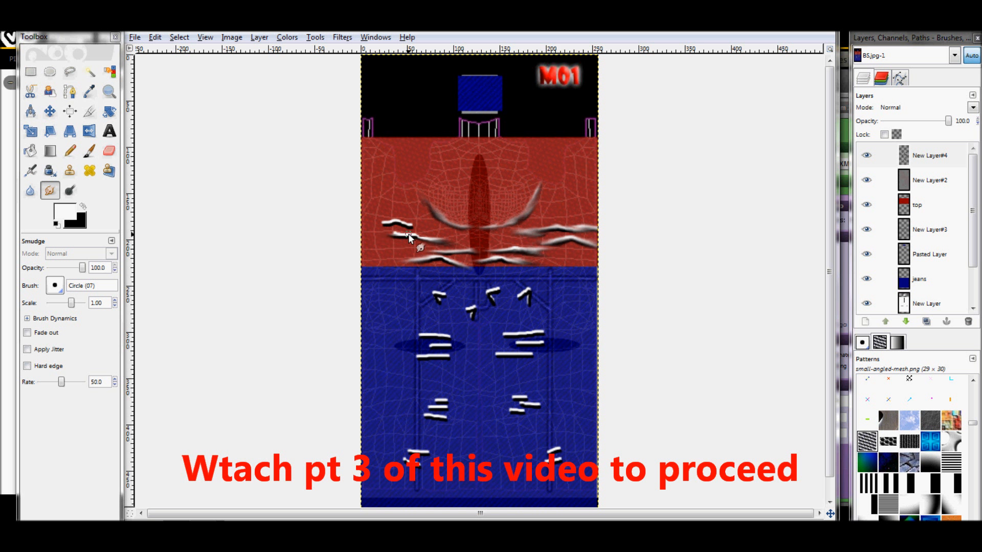
pyautogui.moveTo(410, 233); pyautogui.dragTo(366, 234)
pyautogui.moveTo(407, 223); pyautogui.dragTo(426, 230)
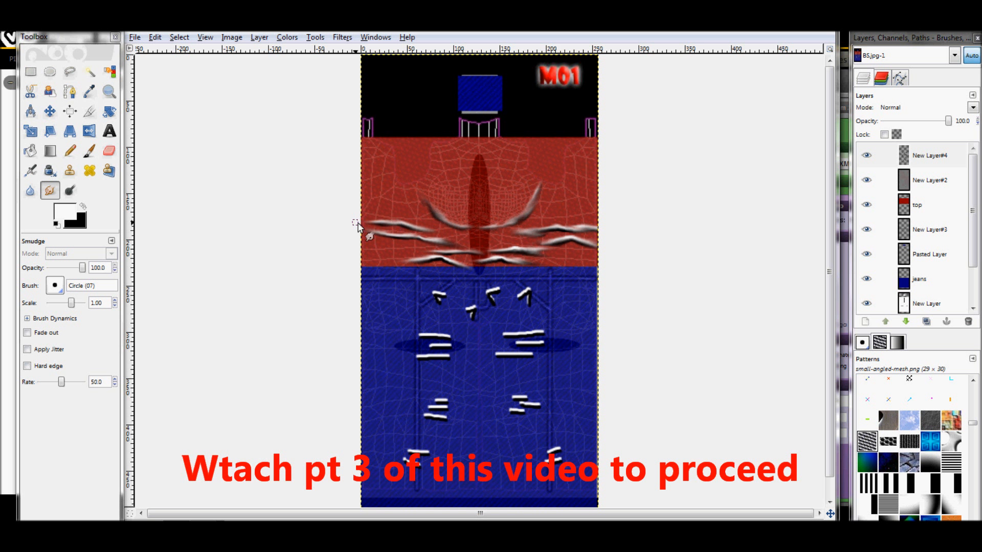